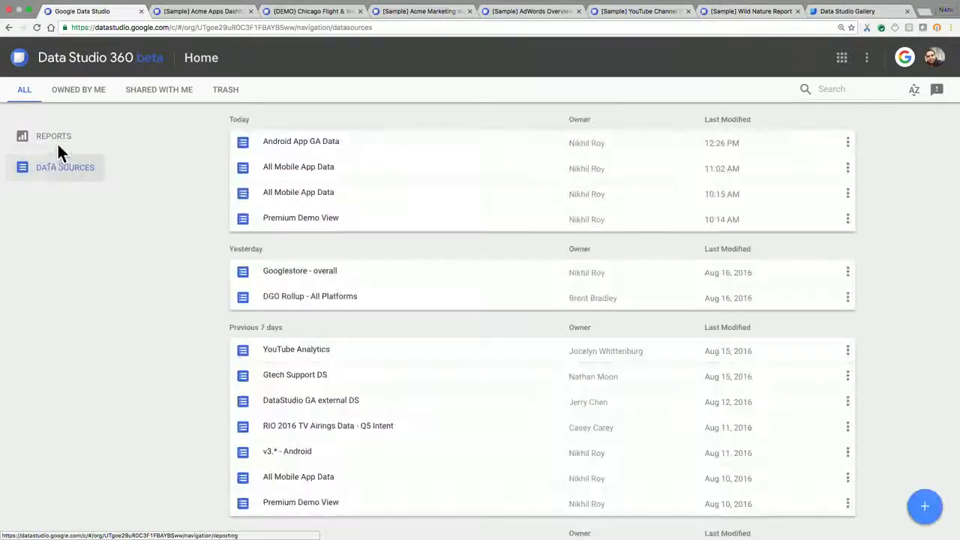
- View the "[Sample] TV Ad Performance - 2016 Olympics Opening Ceremonies" report from the reports list and return to the home page
{"action": "left_click", "coordinate": [60, 150]}
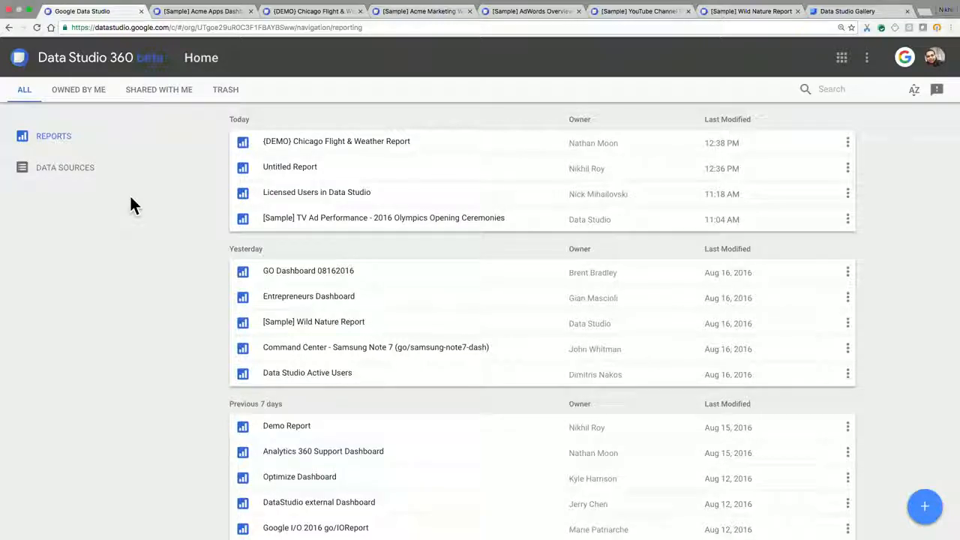
{"action": "left_click", "coordinate": [327, 217]}
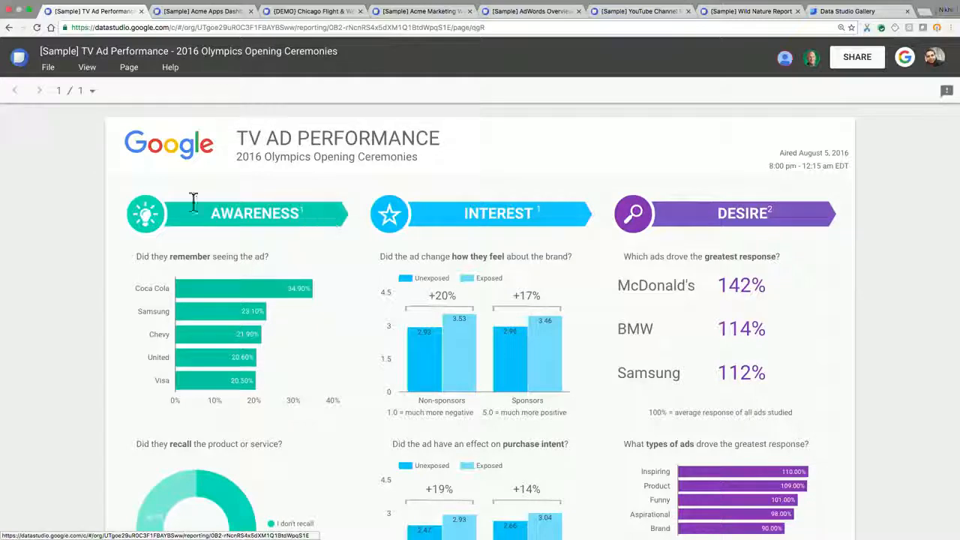
{"action": "left_click", "coordinate": [20, 61]}
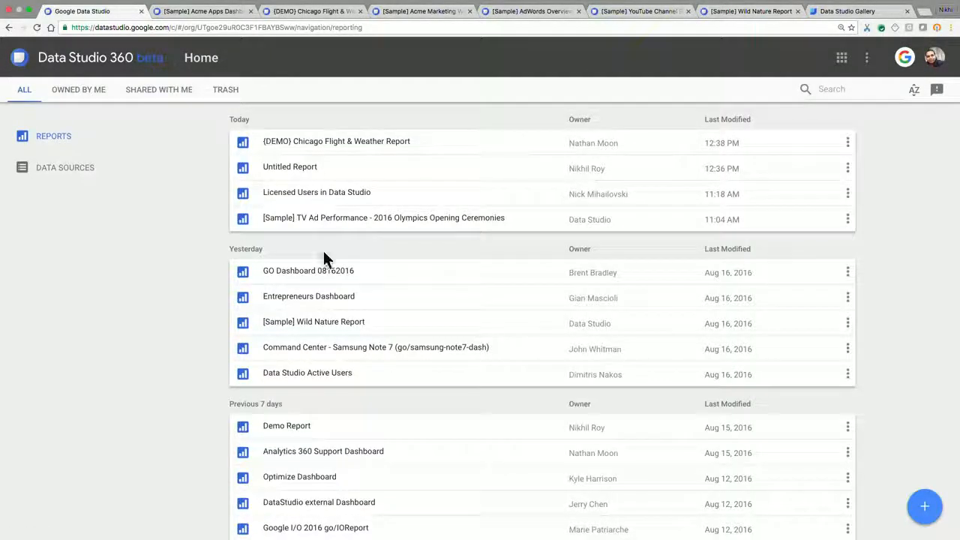
- Create a blank report, dismiss the data source hint and start a new data source for it
{"action": "left_click", "coordinate": [922, 506]}
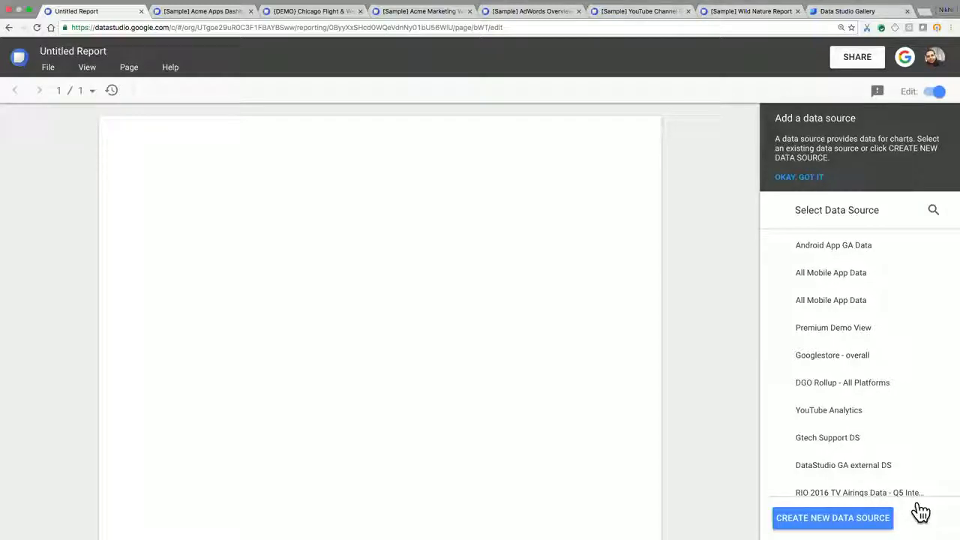
{"action": "left_click", "coordinate": [808, 177]}
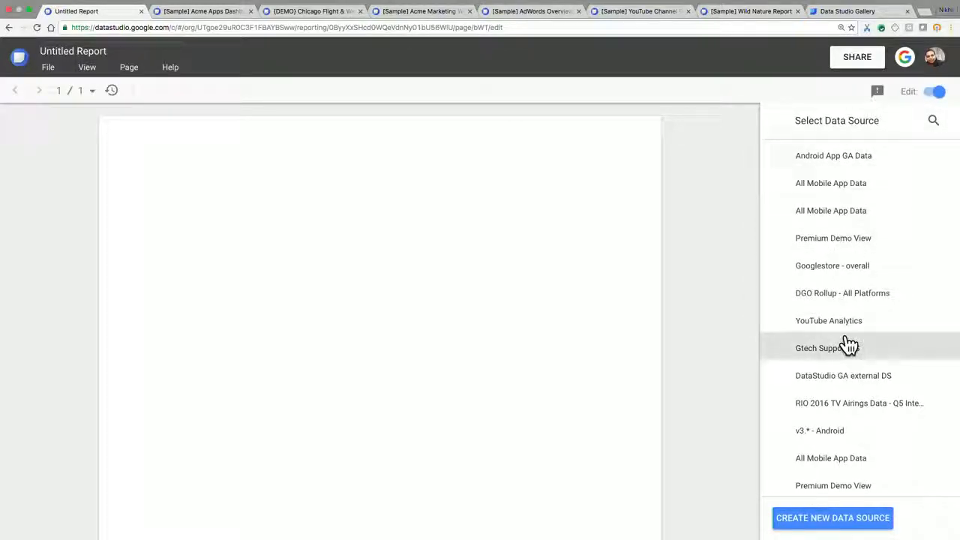
{"action": "scroll", "coordinate": [849, 345], "scroll_direction": "down", "scroll_amount": 2}
{"action": "scroll", "coordinate": [849, 345], "scroll_direction": "up", "scroll_amount": 1}
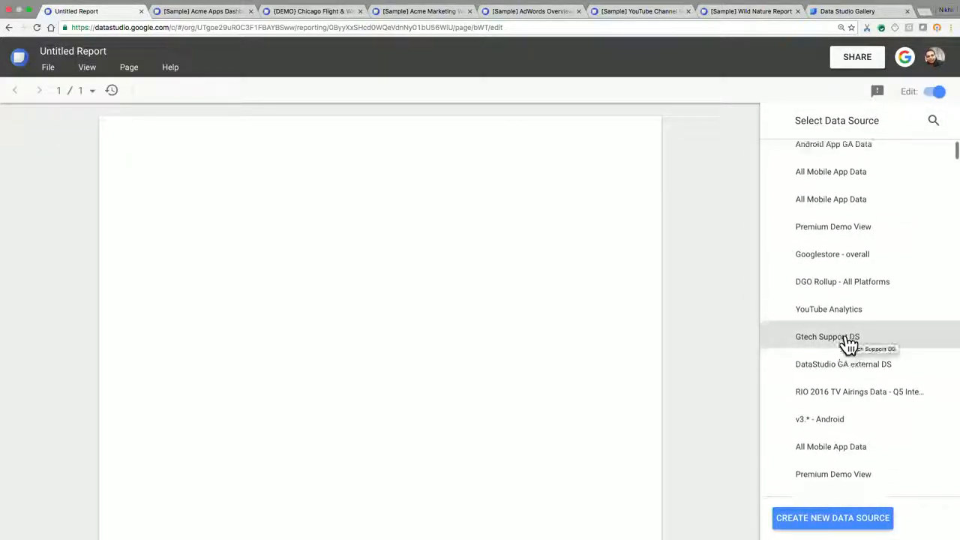
{"action": "left_click", "coordinate": [834, 519]}
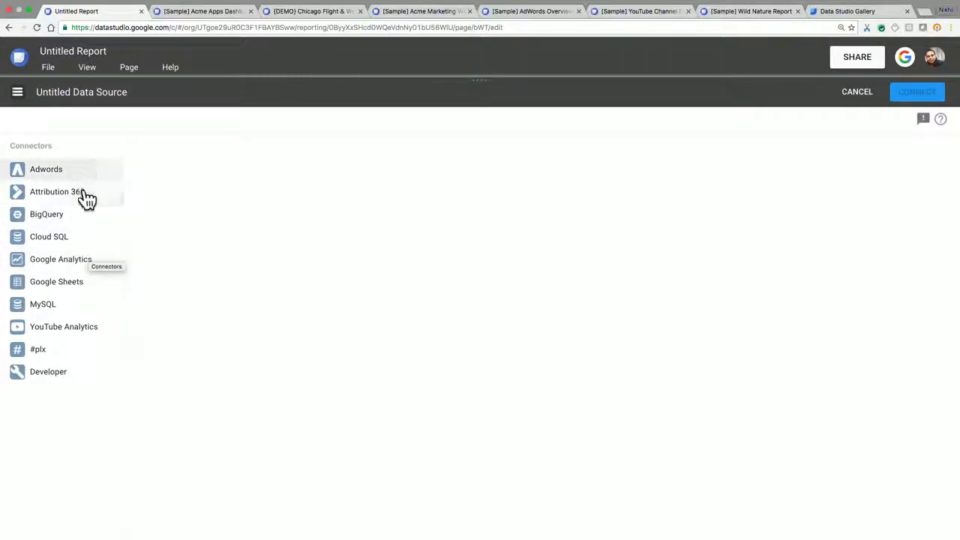
- Connect to Google Analytics using account "Premium Demo: App (Google Analytics)", property "Google Analytics Android App" and view "Premium Demo View"
{"action": "left_click", "coordinate": [77, 264]}
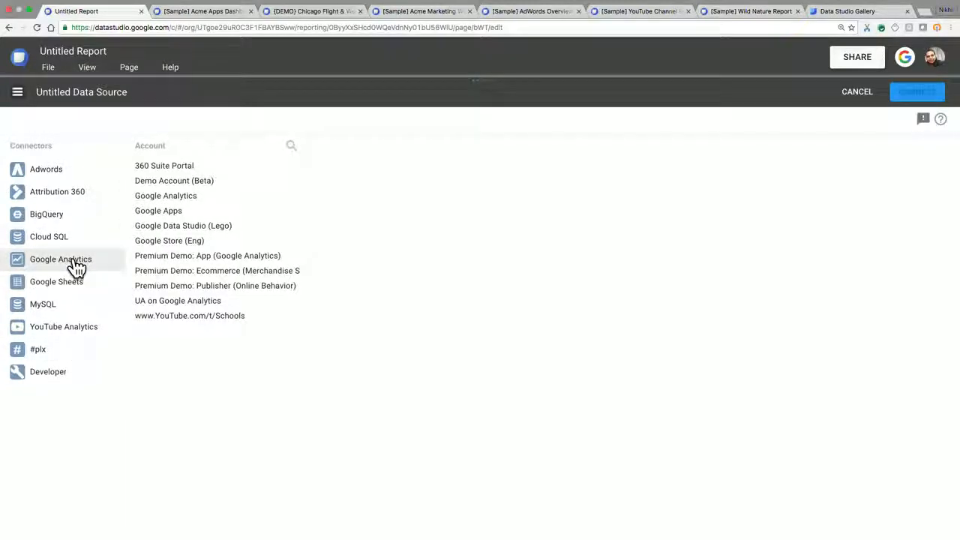
{"action": "left_click", "coordinate": [219, 263]}
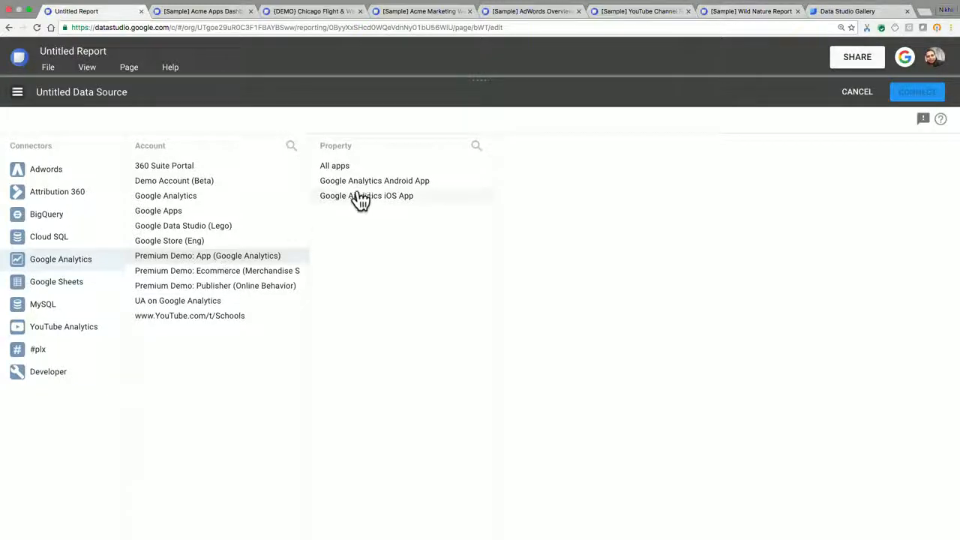
{"action": "left_click", "coordinate": [381, 188]}
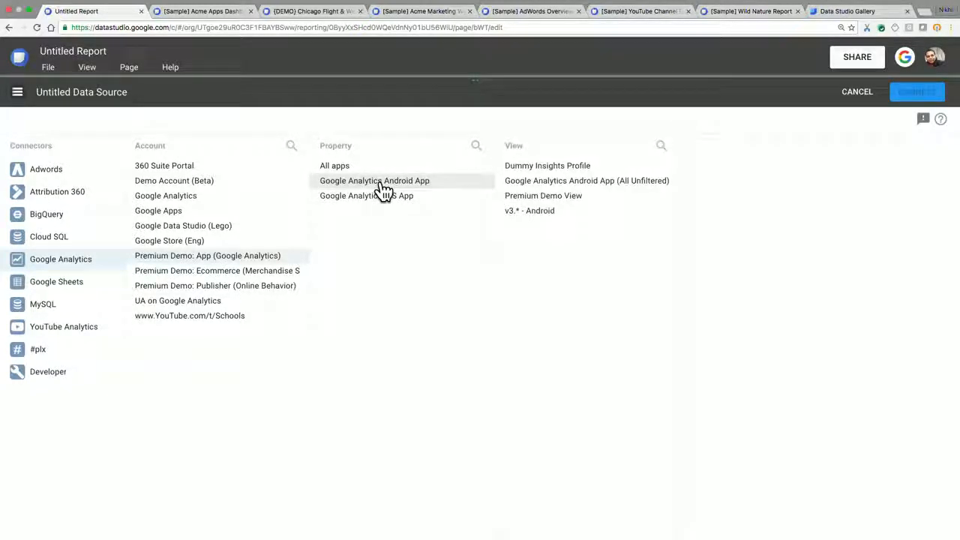
{"action": "left_click", "coordinate": [577, 203]}
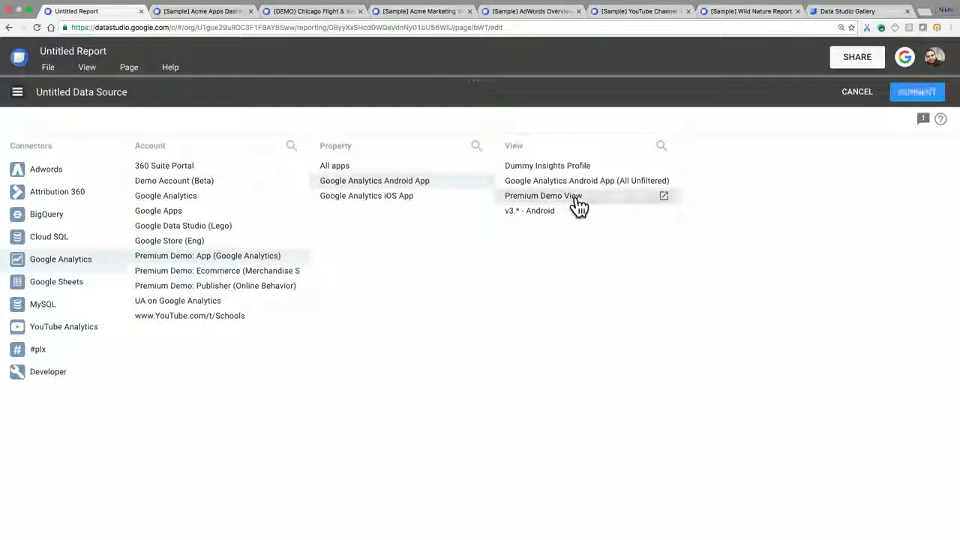
{"action": "left_click", "coordinate": [915, 95]}
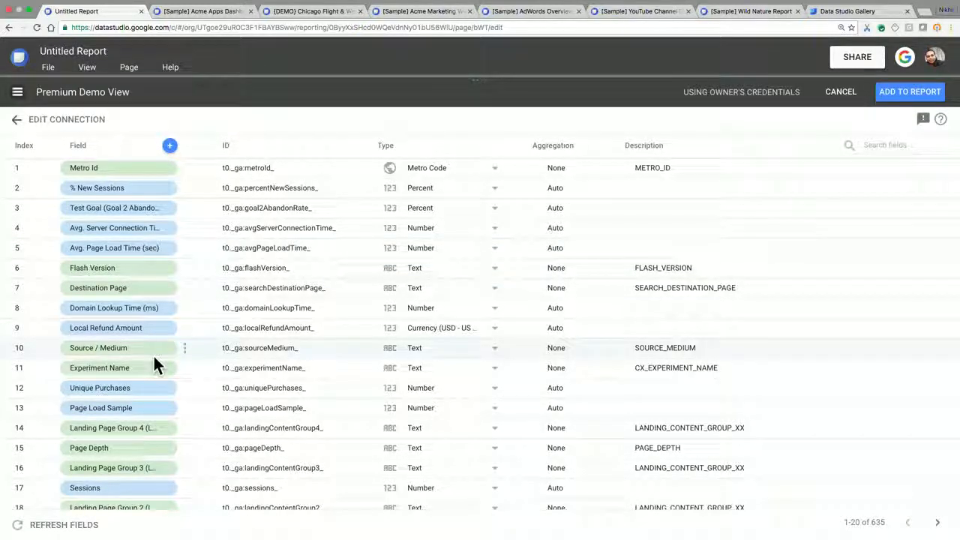
- Look over the data source's fields and rename the data source as "Android App Data"
{"action": "scroll", "coordinate": [153, 361], "scroll_direction": "down", "scroll_amount": 1}
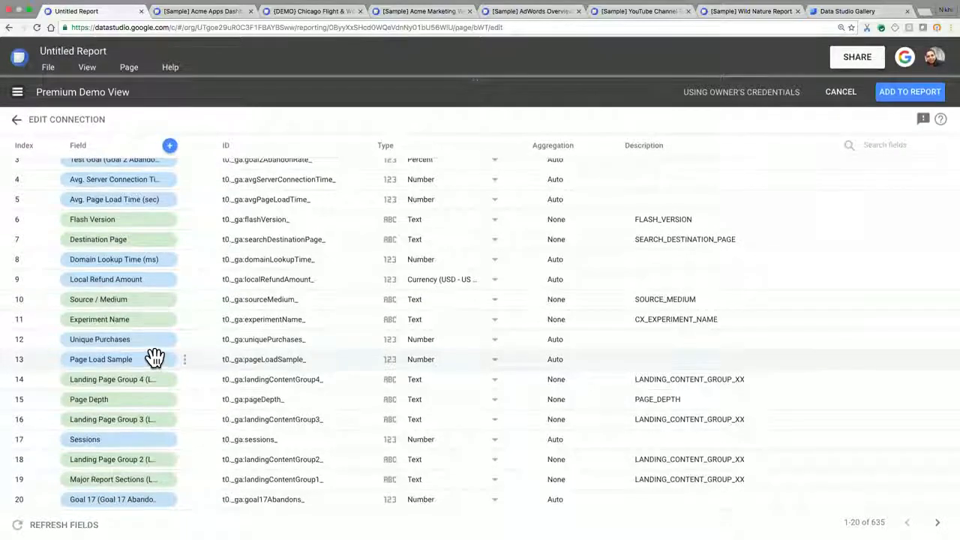
{"action": "scroll", "coordinate": [154, 357], "scroll_direction": "up", "scroll_amount": 1}
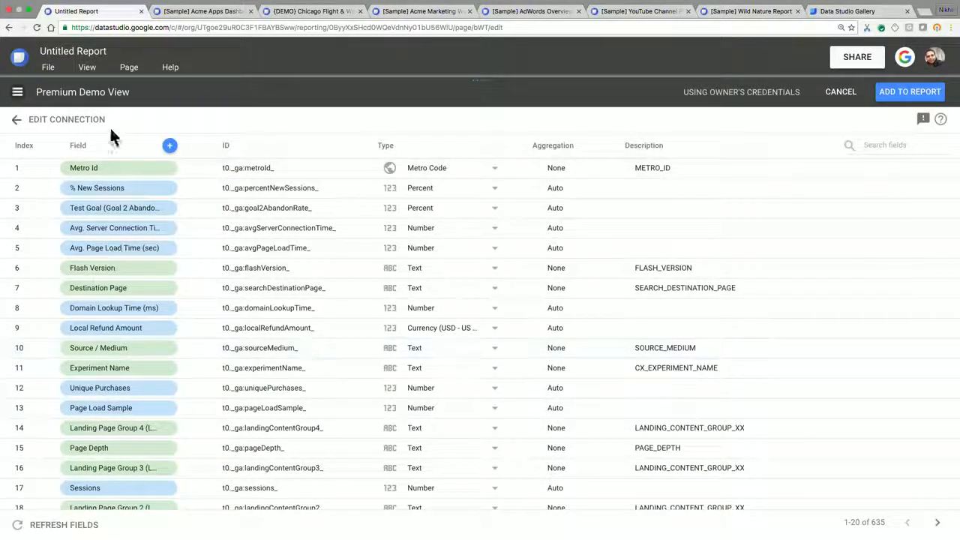
{"action": "triple_click", "coordinate": [99, 92]}
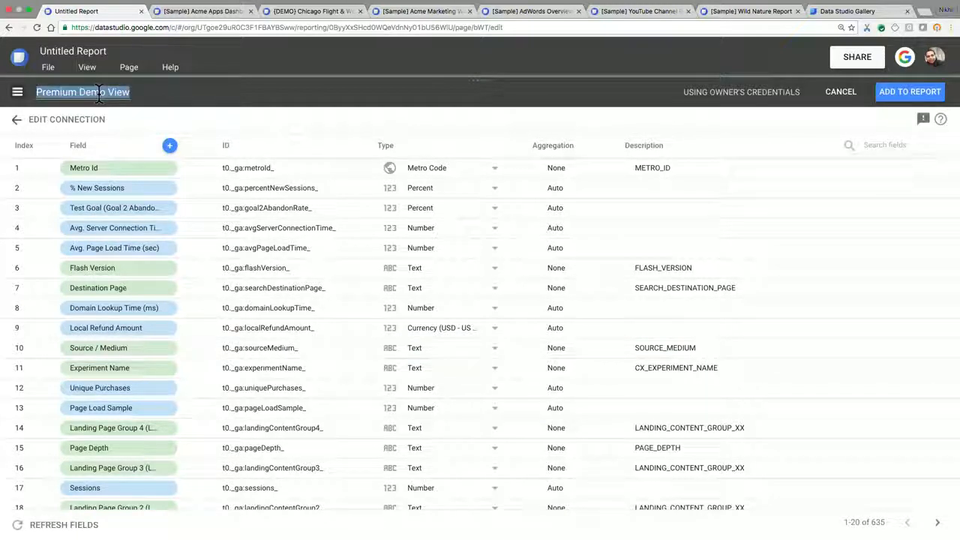
{"action": "type", "text": "Android App Data"}
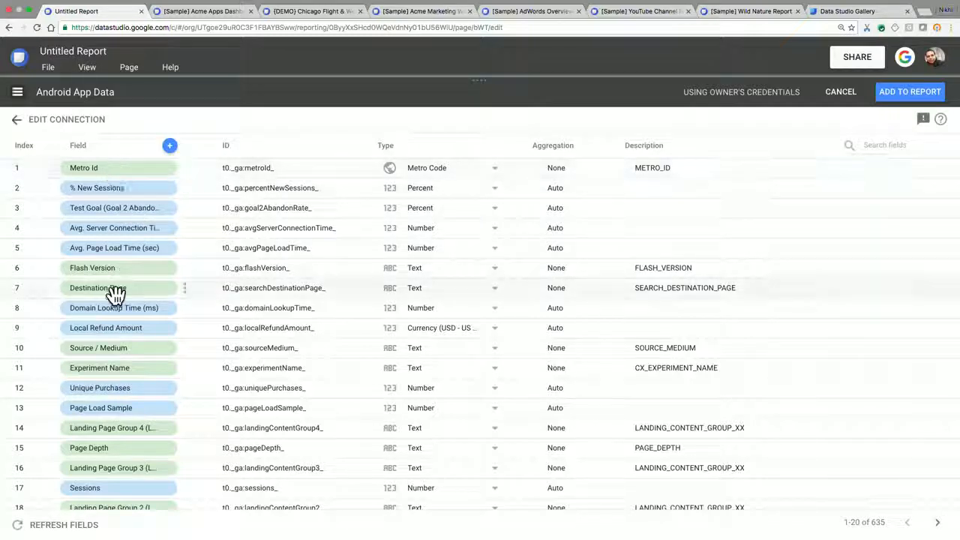
- Examine the Metro Id field's name and geographic type options, and the custom field form, without changing anything
{"action": "left_click", "coordinate": [121, 169]}
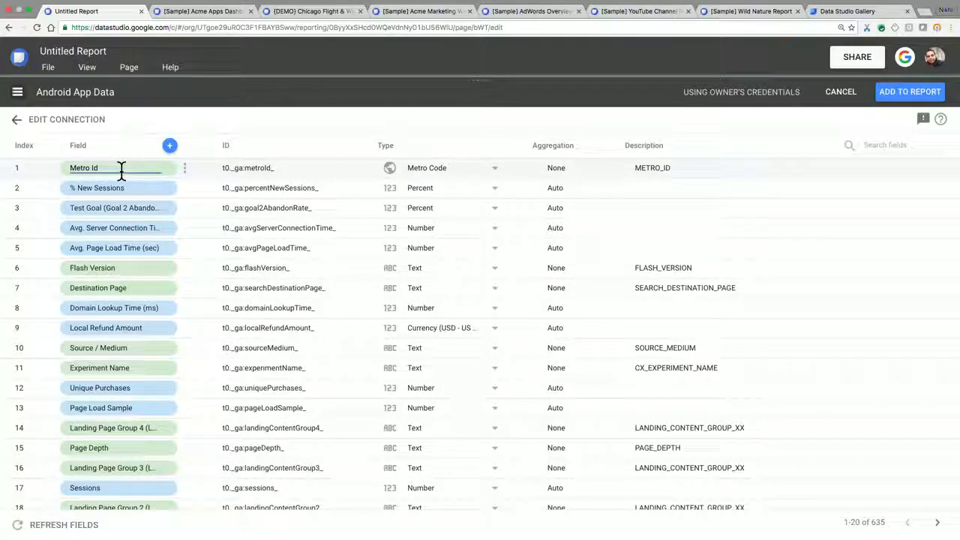
{"action": "left_click", "coordinate": [440, 168]}
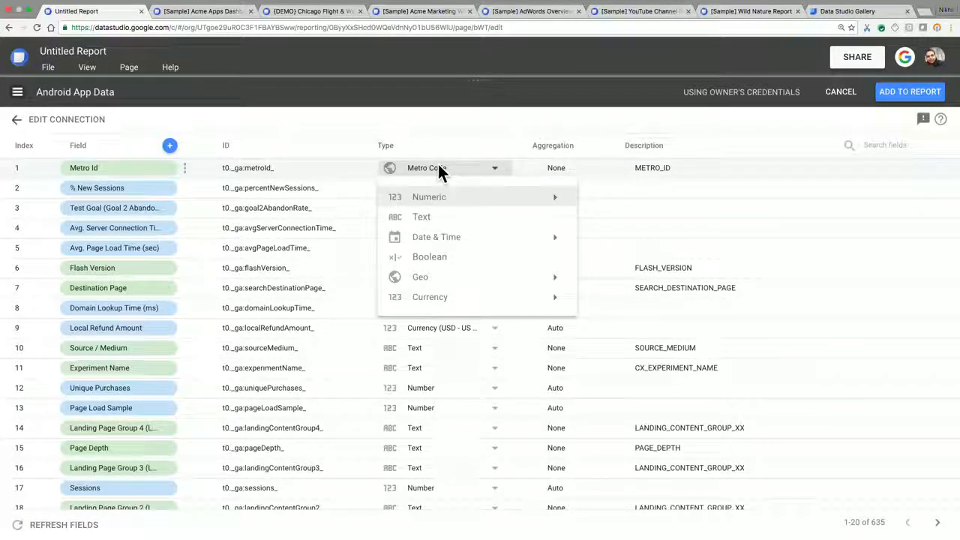
{"action": "mouse_move", "coordinate": [457, 279]}
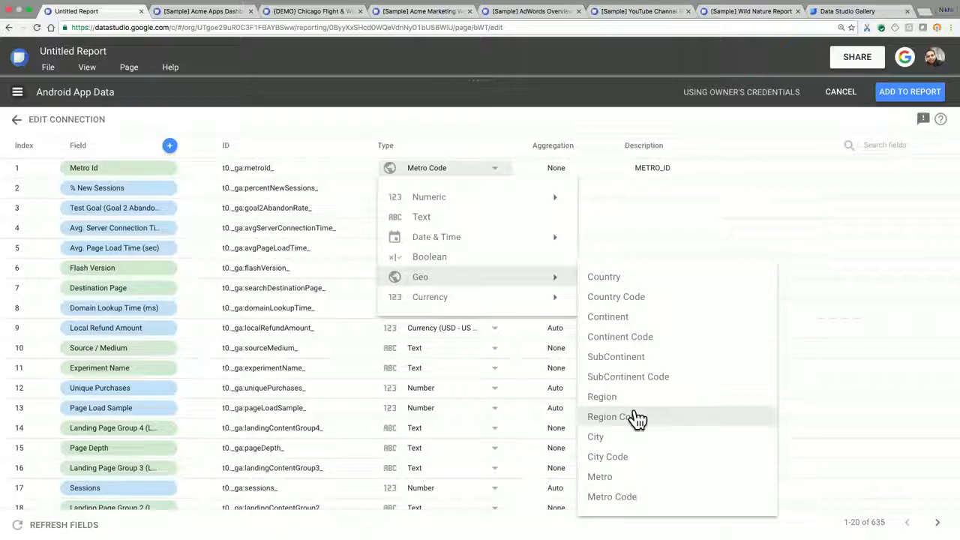
{"action": "left_click", "coordinate": [510, 143]}
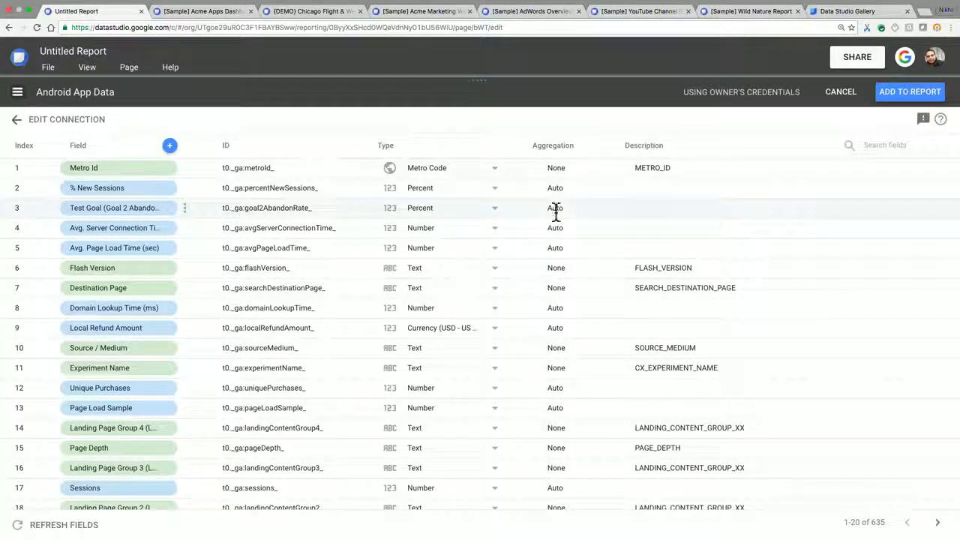
{"action": "left_click", "coordinate": [172, 148]}
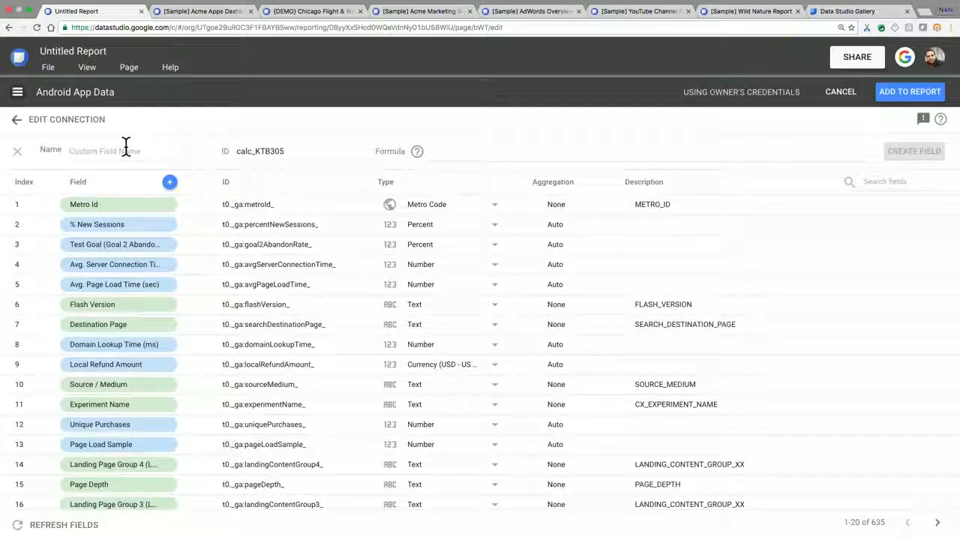
{"action": "left_click", "coordinate": [19, 152]}
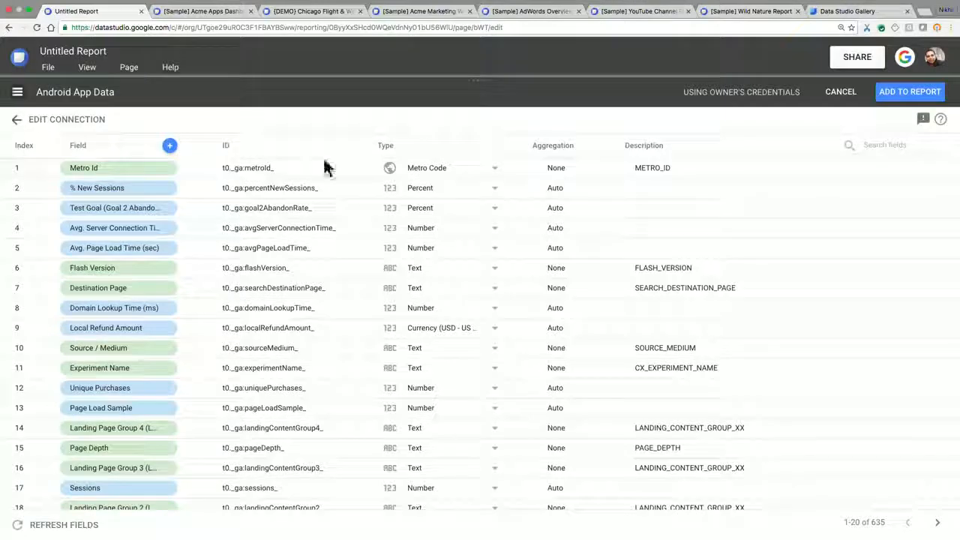
- Add the Android App Data source to the report and confirm the addition
{"action": "left_click", "coordinate": [905, 99]}
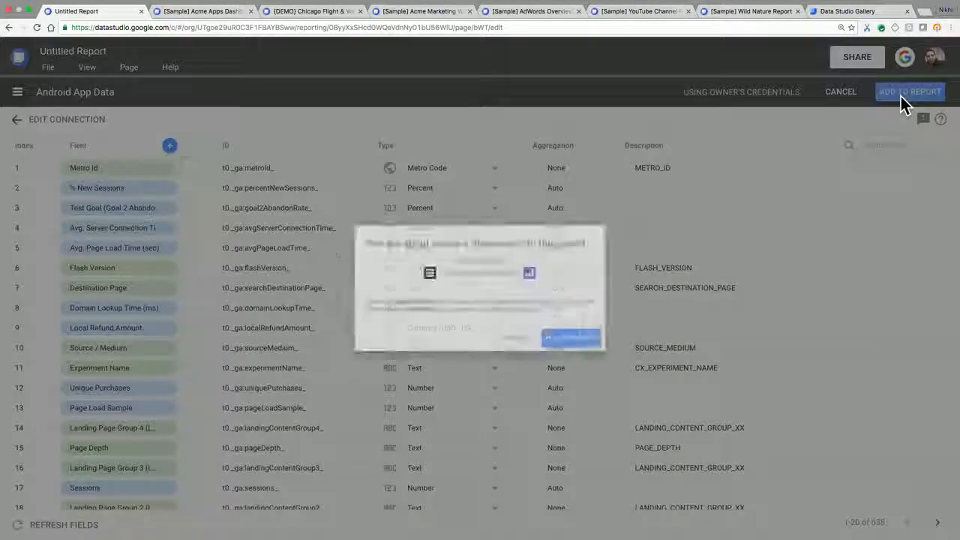
{"action": "left_click", "coordinate": [598, 350]}
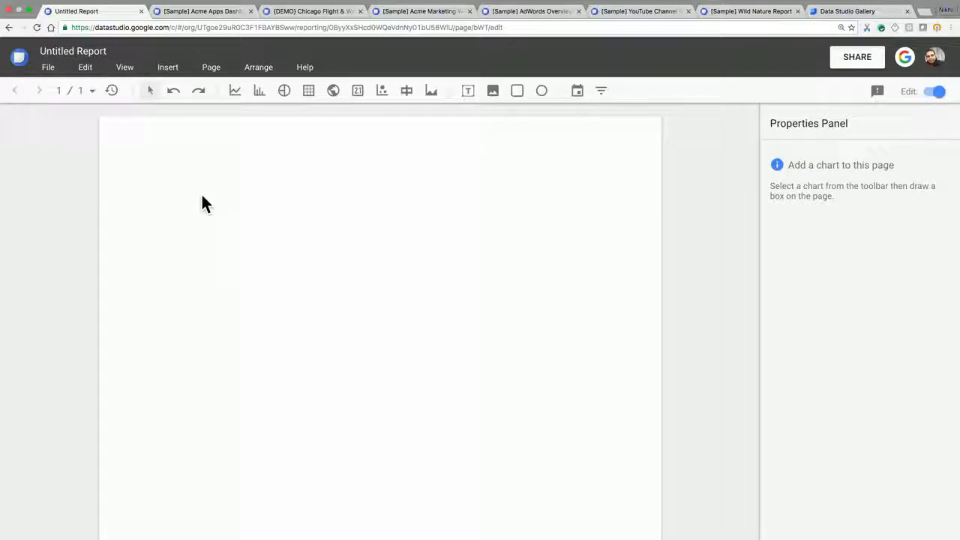
{"action": "left_click", "coordinate": [53, 68]}
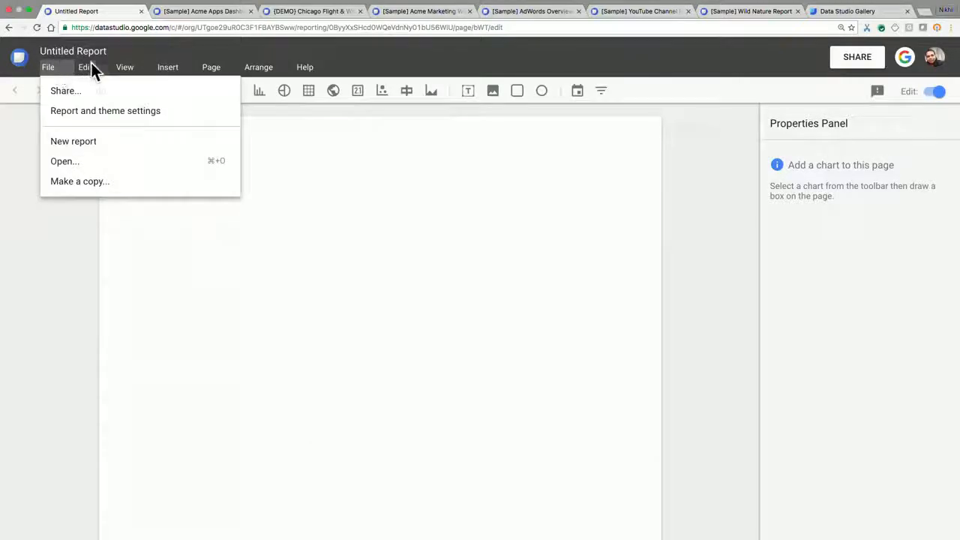
{"action": "mouse_move", "coordinate": [171, 68]}
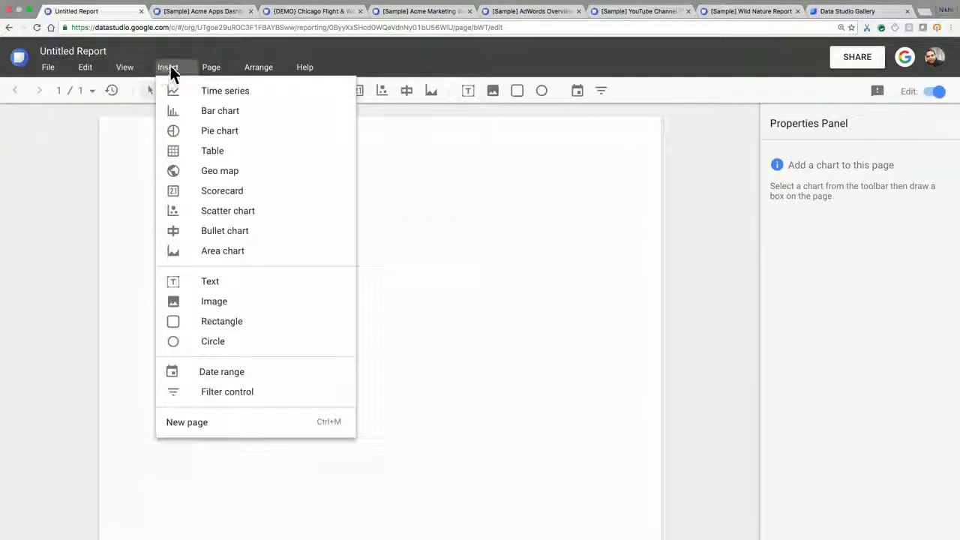
{"action": "left_click", "coordinate": [129, 150]}
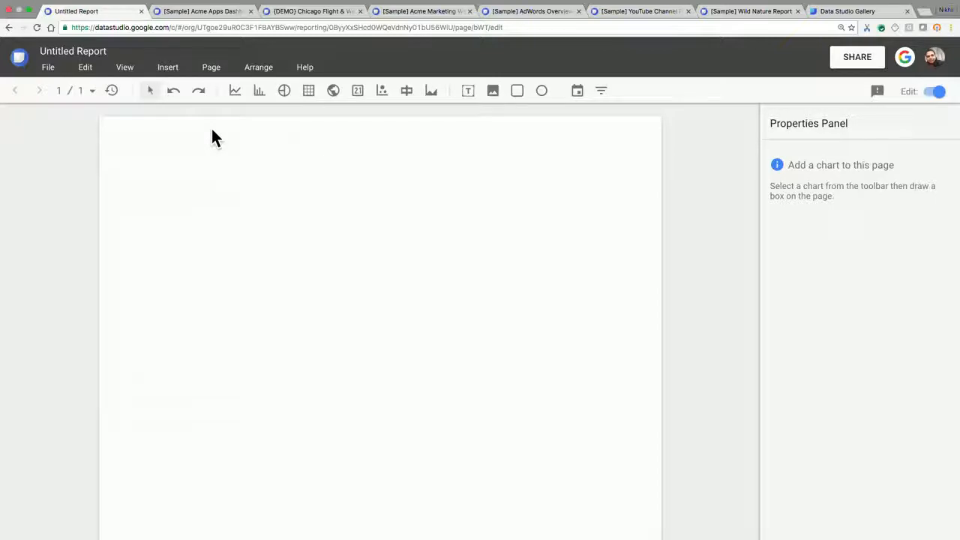
- Draw a time series chart across the left and middle of the blank page, leaving space above it
{"action": "left_click", "coordinate": [233, 92]}
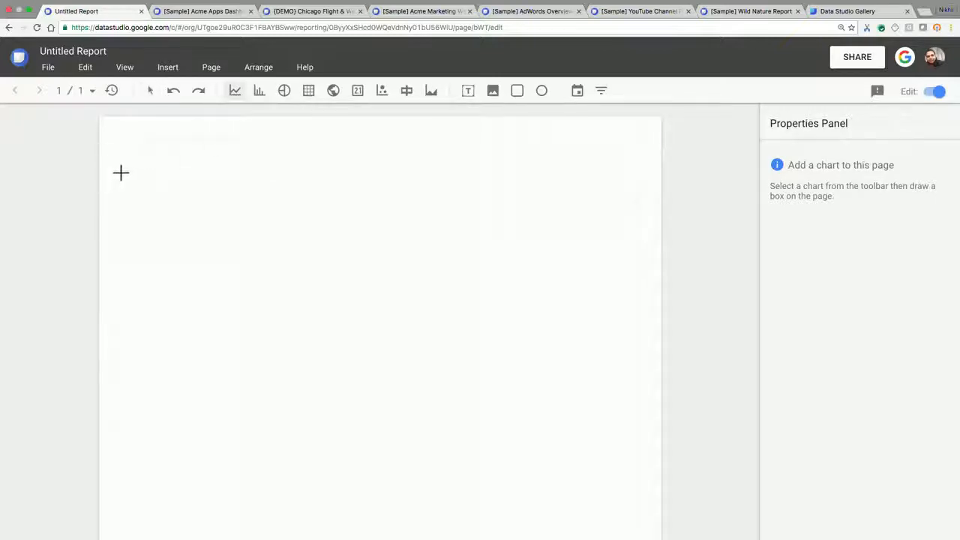
{"action": "left_click_drag", "start_coordinate": [118, 182], "coordinate": [436, 361]}
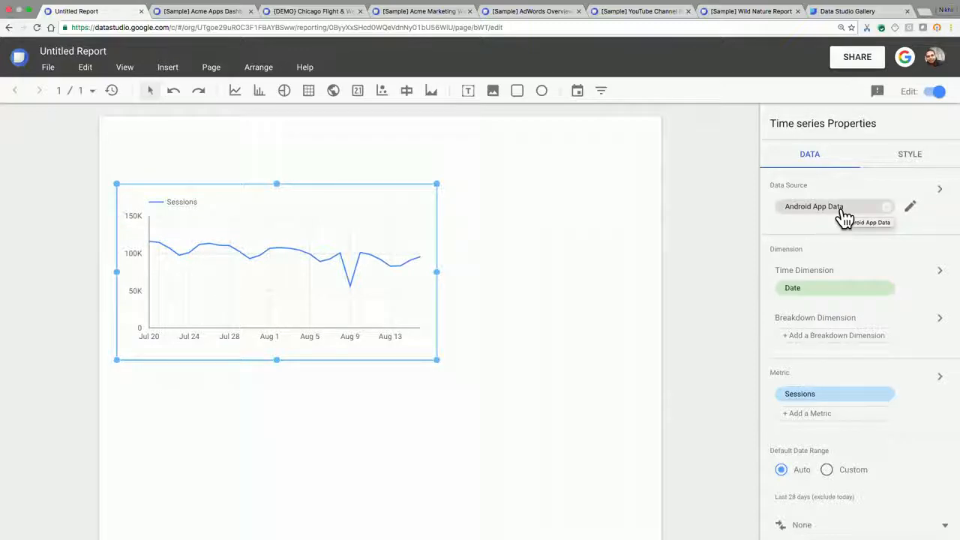
- Find the Avg. Session Duration metric by searching "avg. se" and add it to the time series chart
{"action": "scroll", "coordinate": [821, 296], "scroll_direction": "down", "scroll_amount": 2}
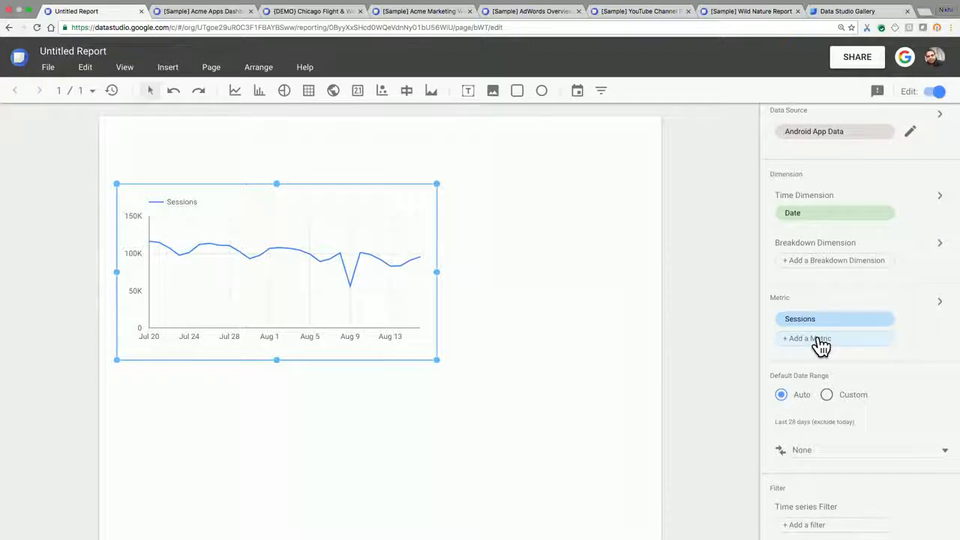
{"action": "left_click", "coordinate": [822, 341]}
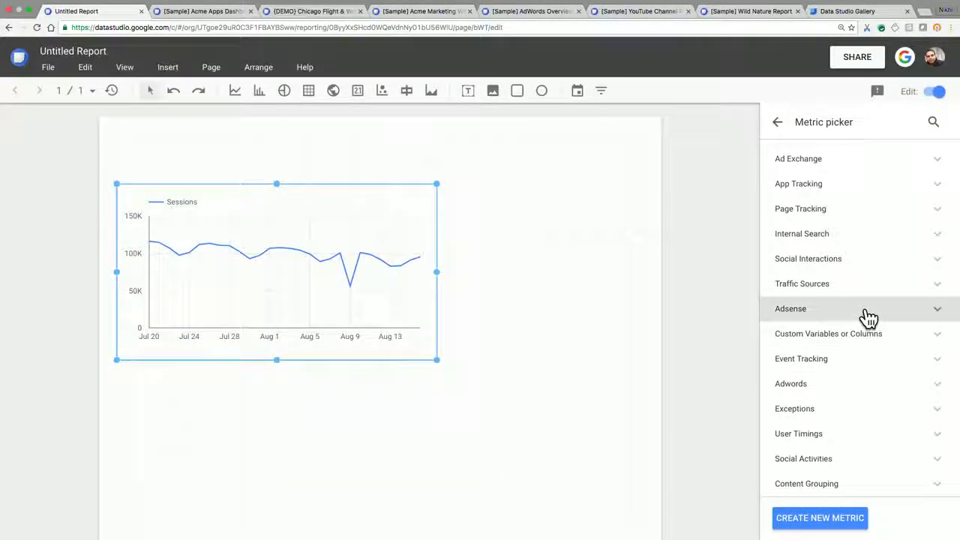
{"action": "left_click", "coordinate": [870, 283]}
{"action": "left_click", "coordinate": [934, 122]}
{"action": "type", "text": "avg. se"}
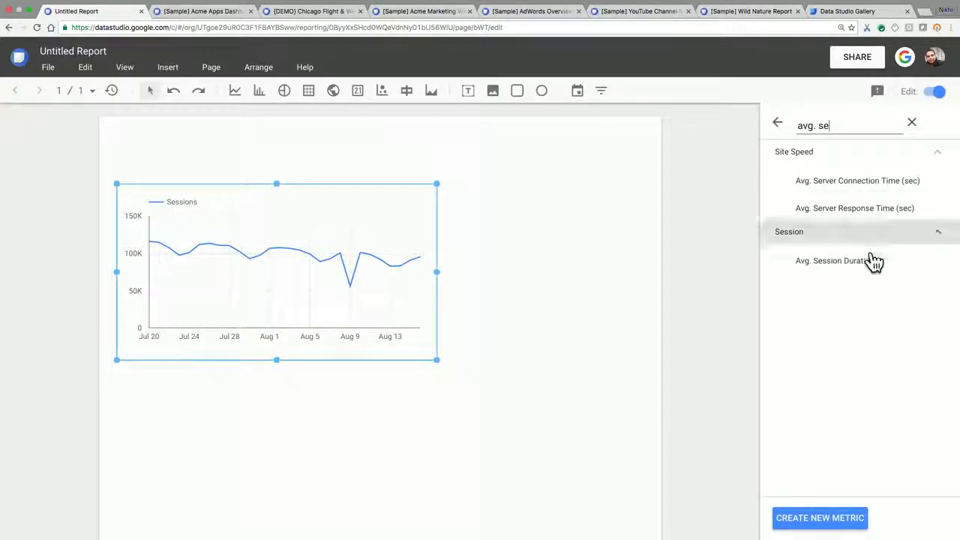
{"action": "left_click", "coordinate": [866, 275]}
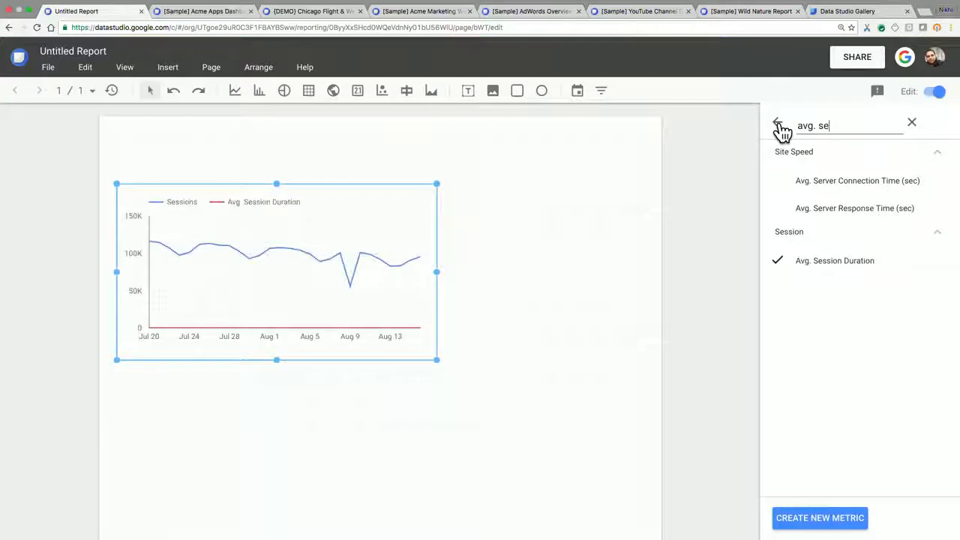
{"action": "left_click", "coordinate": [778, 124]}
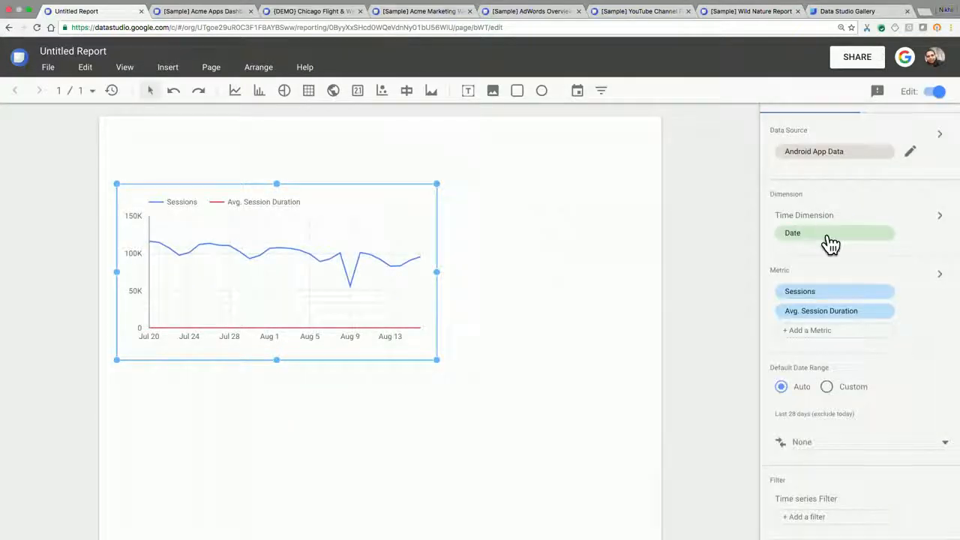
{"action": "scroll", "coordinate": [826, 240], "scroll_direction": "up", "scroll_amount": 2}
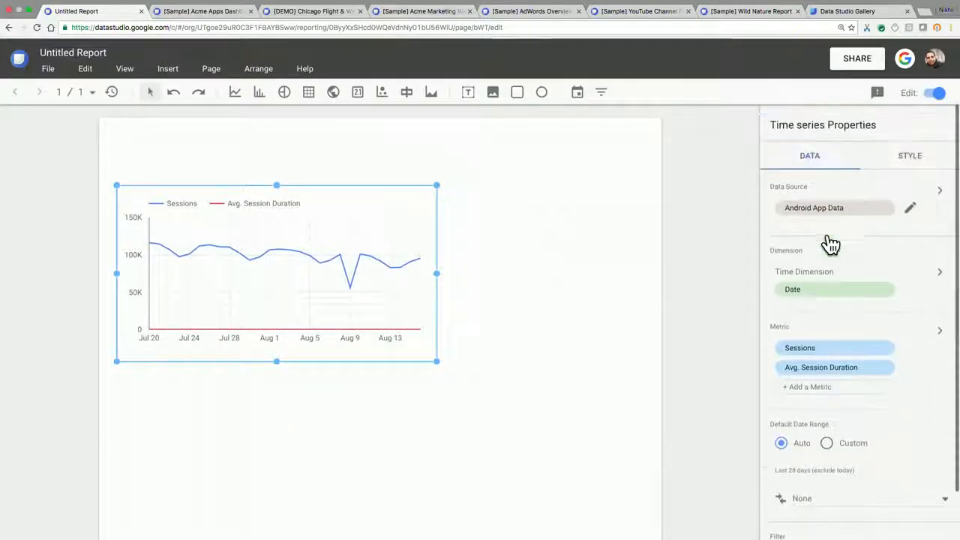
- Plot the Avg. Session Duration series of the time series chart on the right axis
{"action": "left_click", "coordinate": [911, 156]}
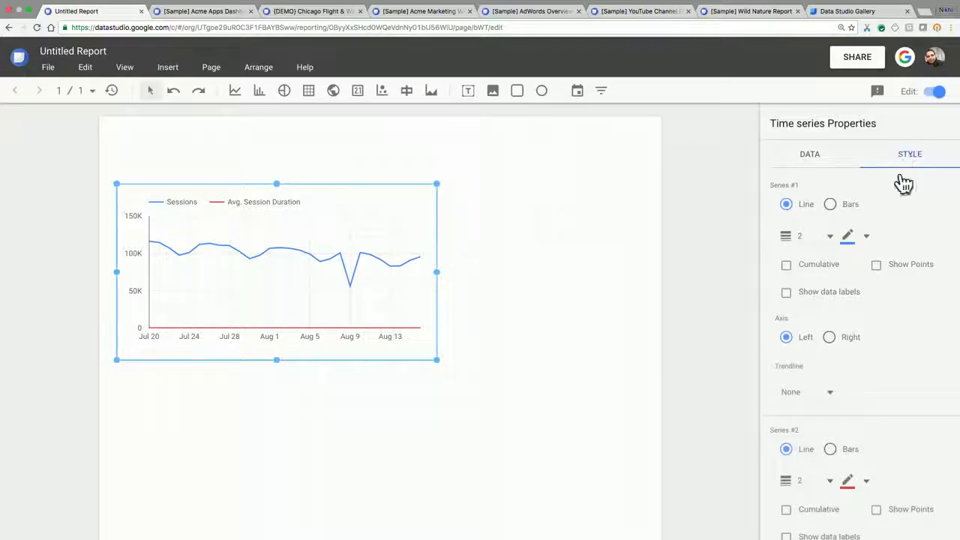
{"action": "scroll", "coordinate": [872, 365], "scroll_direction": "down", "scroll_amount": 3}
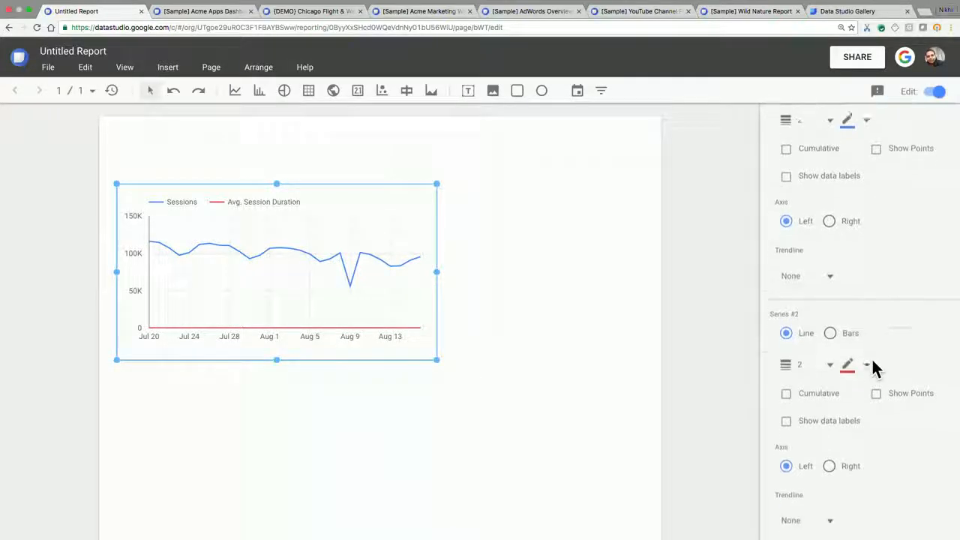
{"action": "left_click", "coordinate": [830, 456]}
{"action": "scroll", "coordinate": [864, 287], "scroll_direction": "up", "scroll_amount": 3}
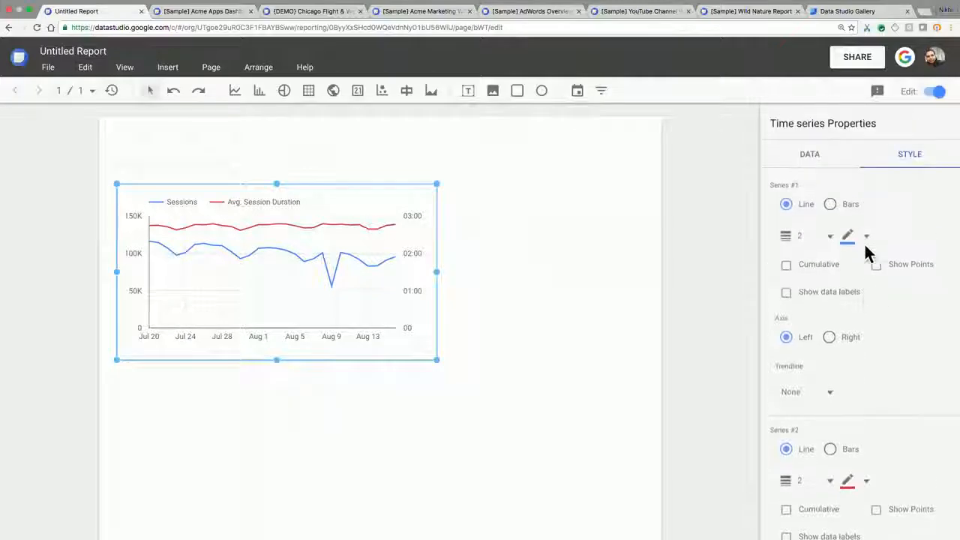
{"action": "left_click", "coordinate": [812, 157]}
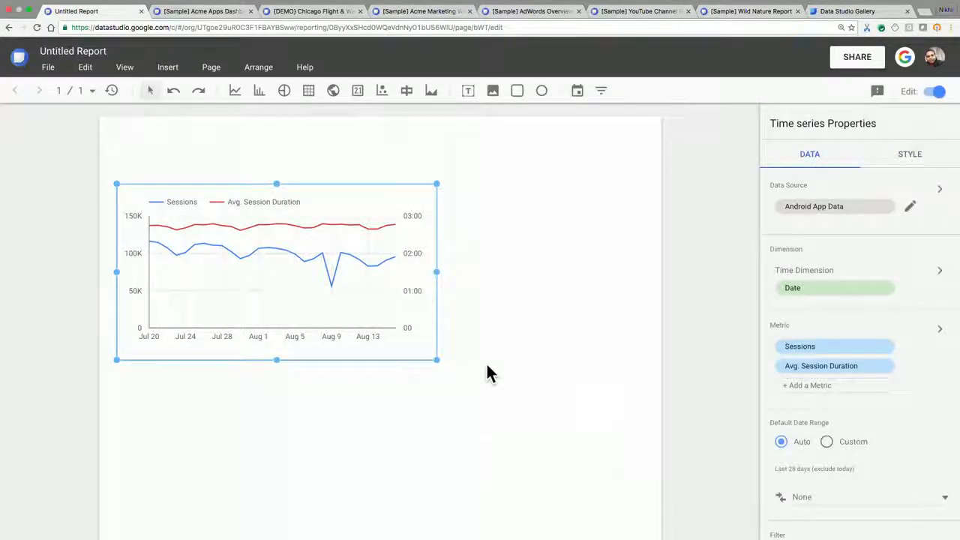
{"action": "scroll", "coordinate": [487, 365], "scroll_direction": "down", "scroll_amount": 1}
{"action": "scroll", "coordinate": [486, 373], "scroll_direction": "up", "scroll_amount": 1}
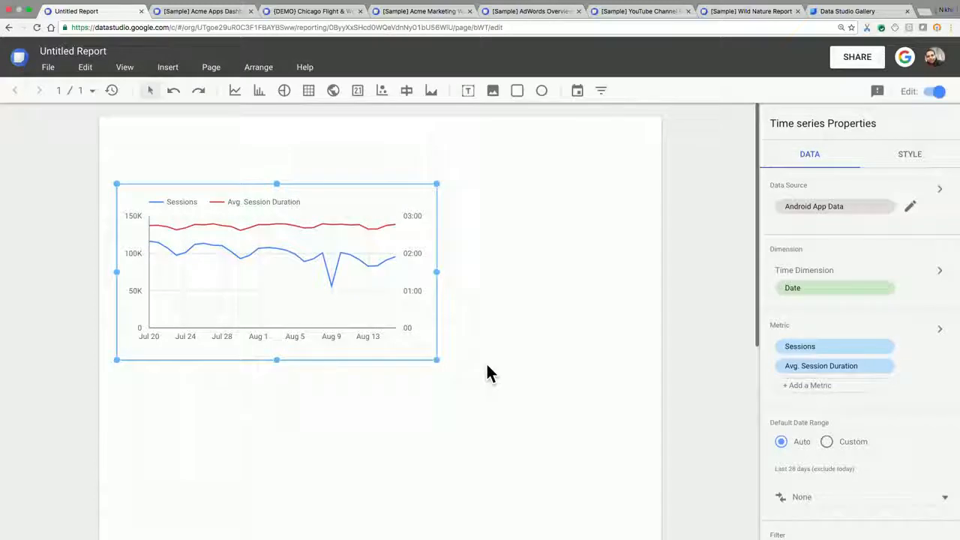
- Move the time series chart down and draw a Sessions scorecard above its left end, nudging it slightly right
{"action": "left_click_drag", "start_coordinate": [291, 270], "coordinate": [291, 320]}
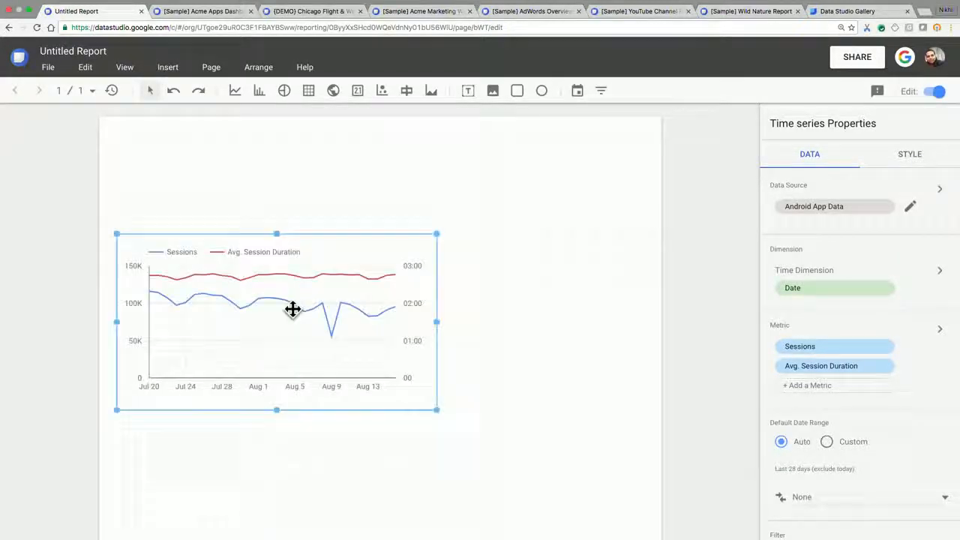
{"action": "left_click", "coordinate": [360, 92]}
{"action": "left_click_drag", "start_coordinate": [115, 188], "coordinate": [218, 234]}
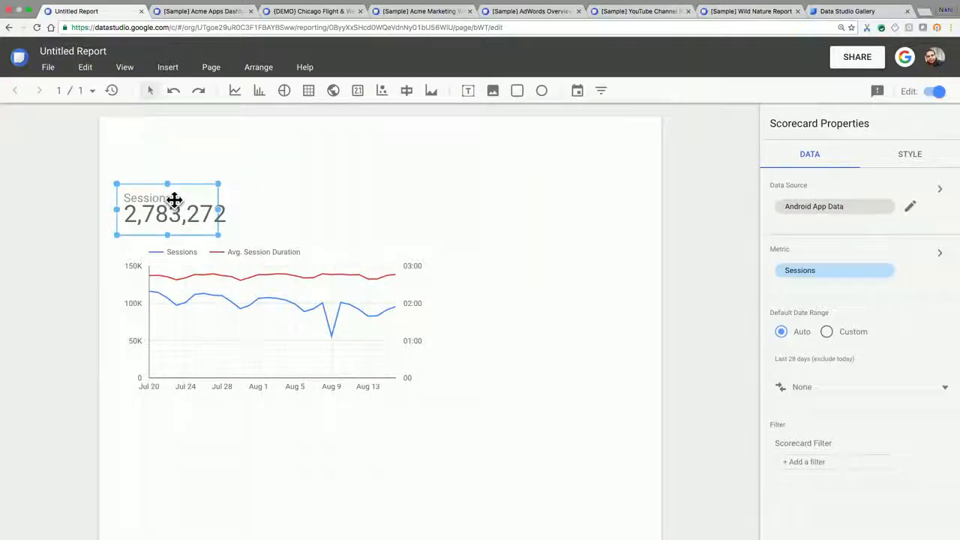
{"action": "left_click_drag", "start_coordinate": [174, 199], "coordinate": [179, 201]}
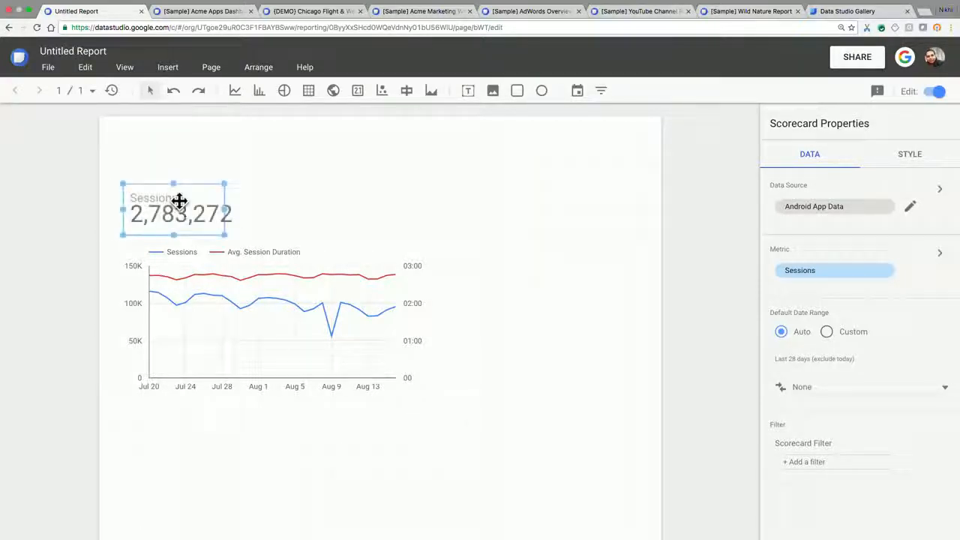
- Show the Sessions scorecard's value as a compact number and make the scorecard slightly narrower
{"action": "left_click", "coordinate": [906, 159]}
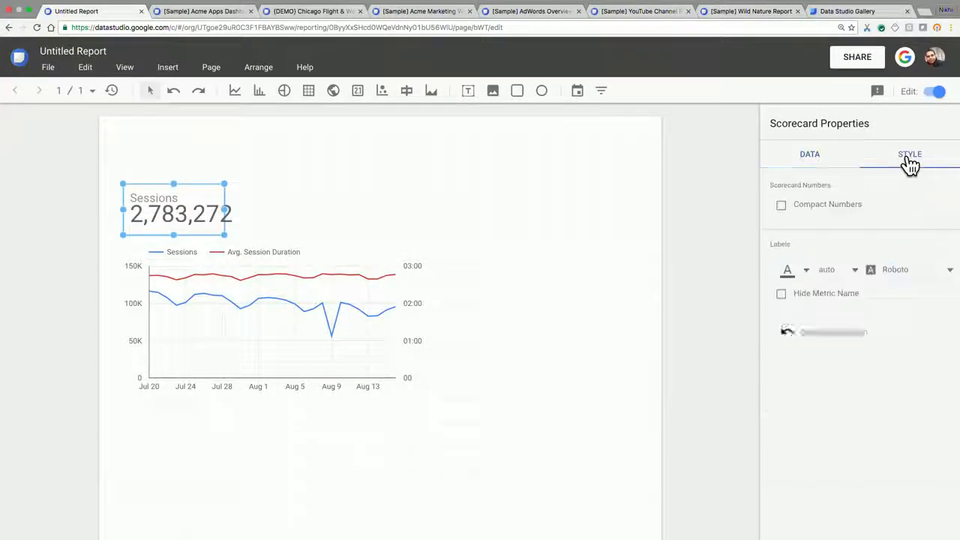
{"action": "left_click", "coordinate": [800, 211]}
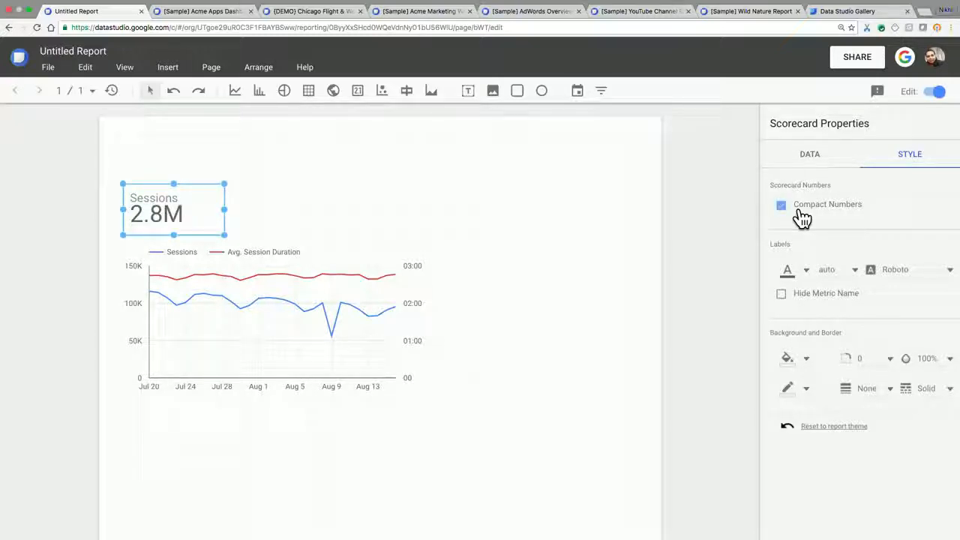
{"action": "left_click", "coordinate": [809, 160]}
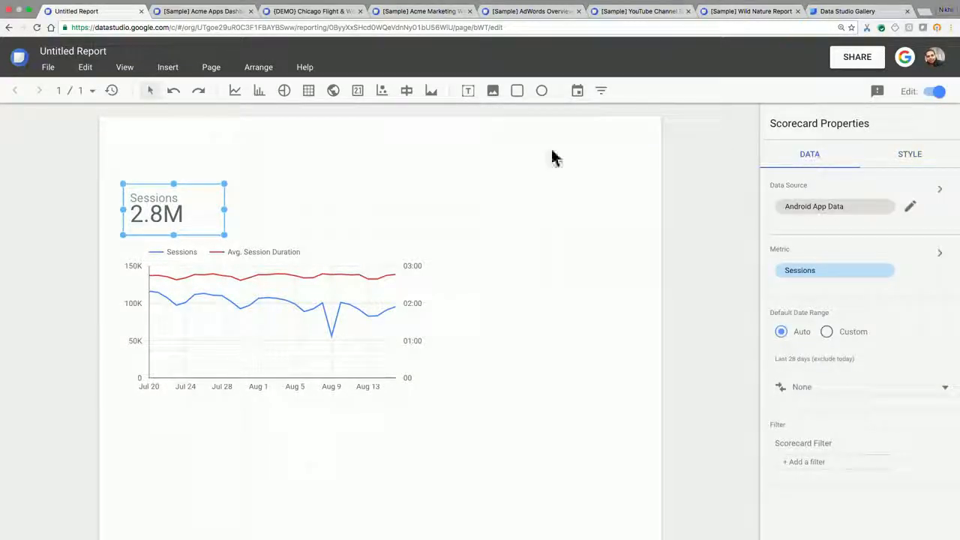
{"action": "left_click_drag", "start_coordinate": [225, 209], "coordinate": [210, 214]}
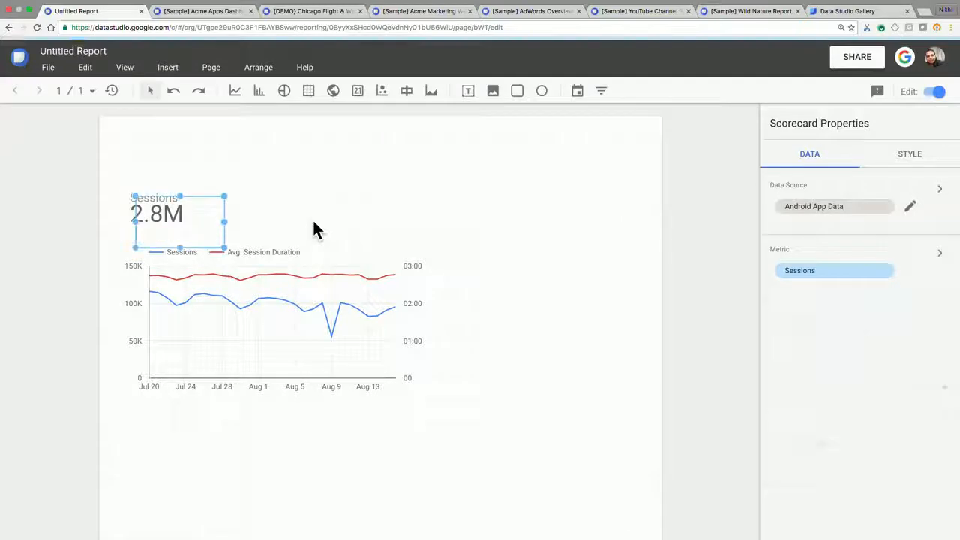
- Place a copy of the Sessions scorecard to its right and set the copy's metric to Avg. Session Duration, searching "avg. se"
{"action": "left_click_drag", "start_coordinate": [174, 215], "coordinate": [256, 204]}
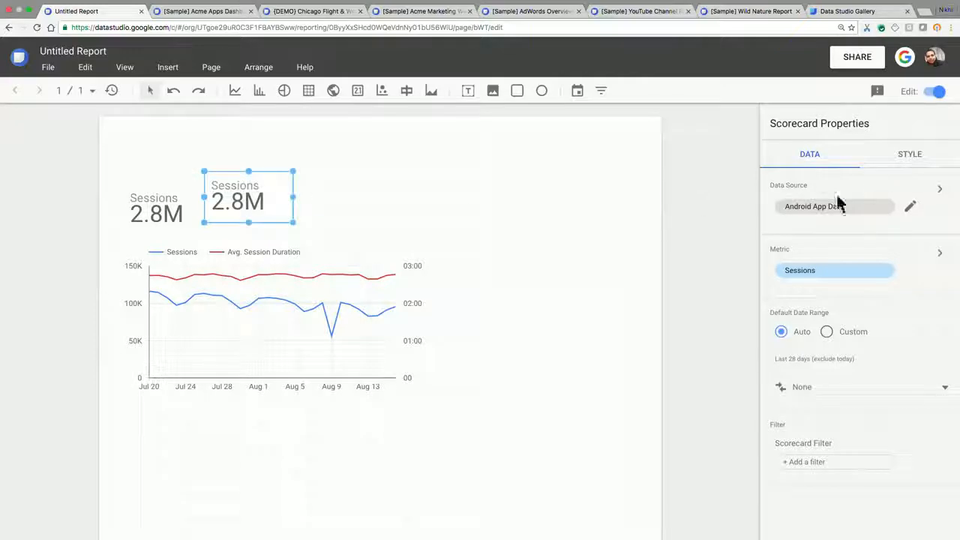
{"action": "left_click", "coordinate": [807, 269]}
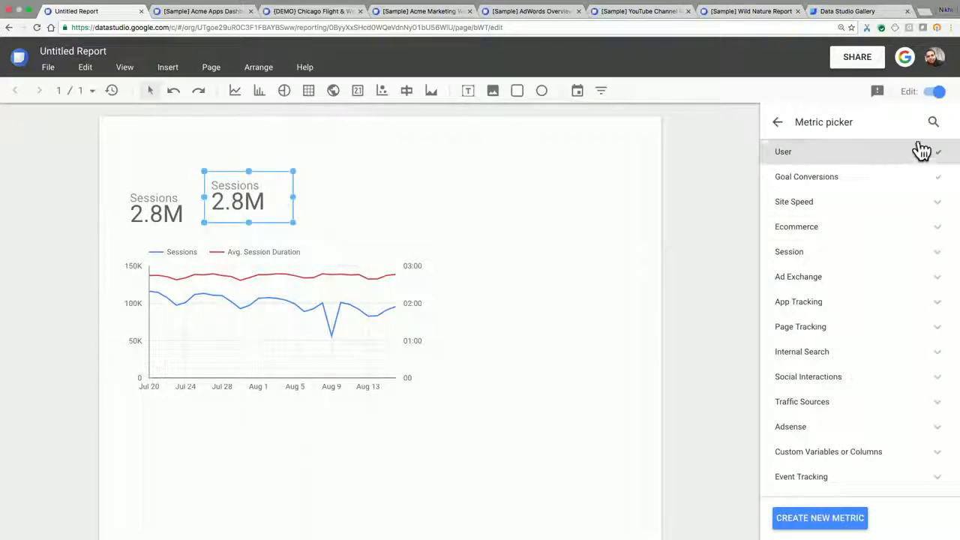
{"action": "left_click", "coordinate": [933, 122]}
{"action": "type", "text": "avg. se"}
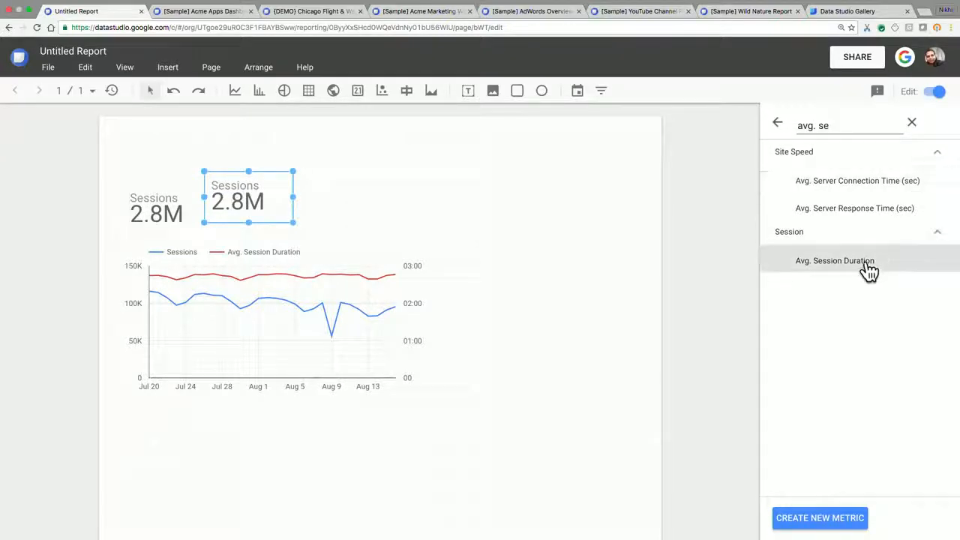
{"action": "left_click", "coordinate": [866, 268]}
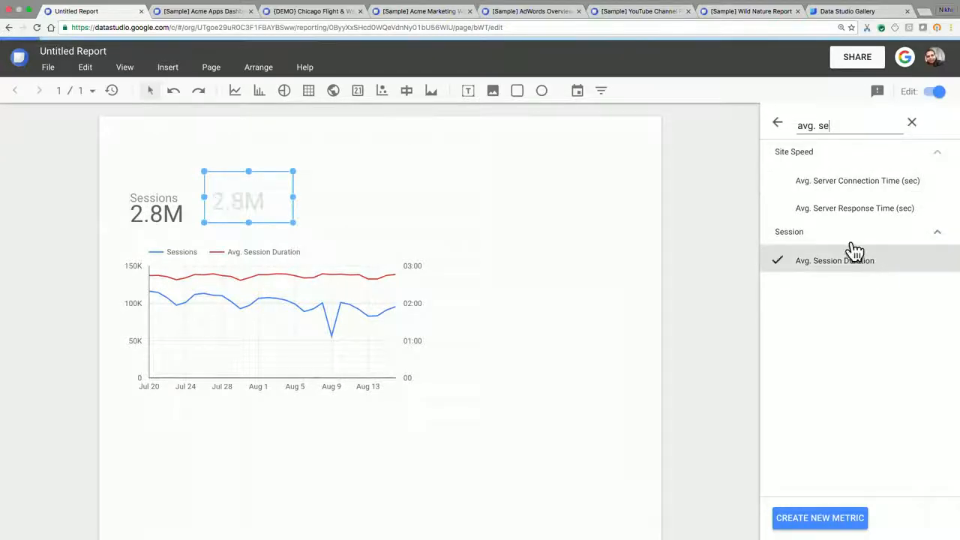
{"action": "left_click", "coordinate": [777, 123]}
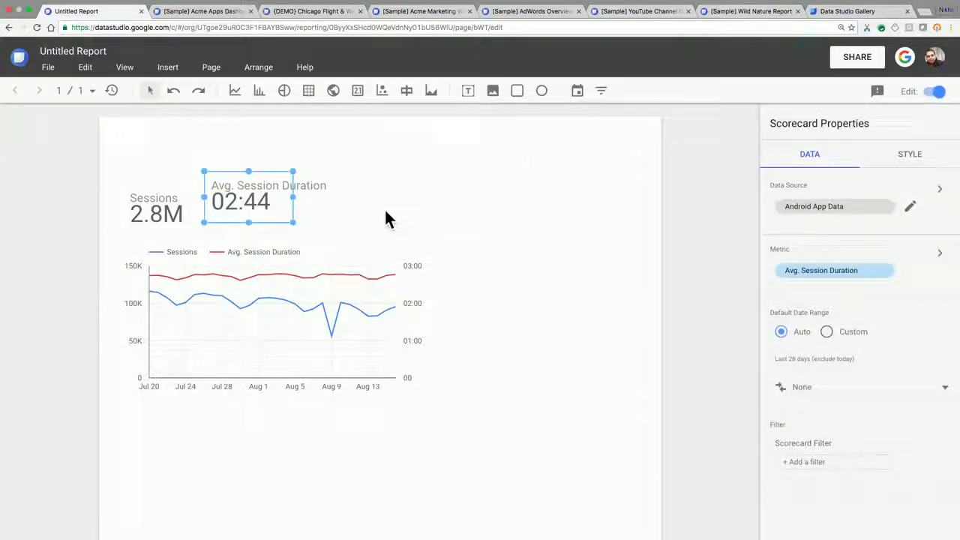
- Align the Sessions and Avg. Session Duration scorecards vertically to the bottom, leaving nothing selected
{"action": "left_click", "coordinate": [154, 206], "text": "shift"}
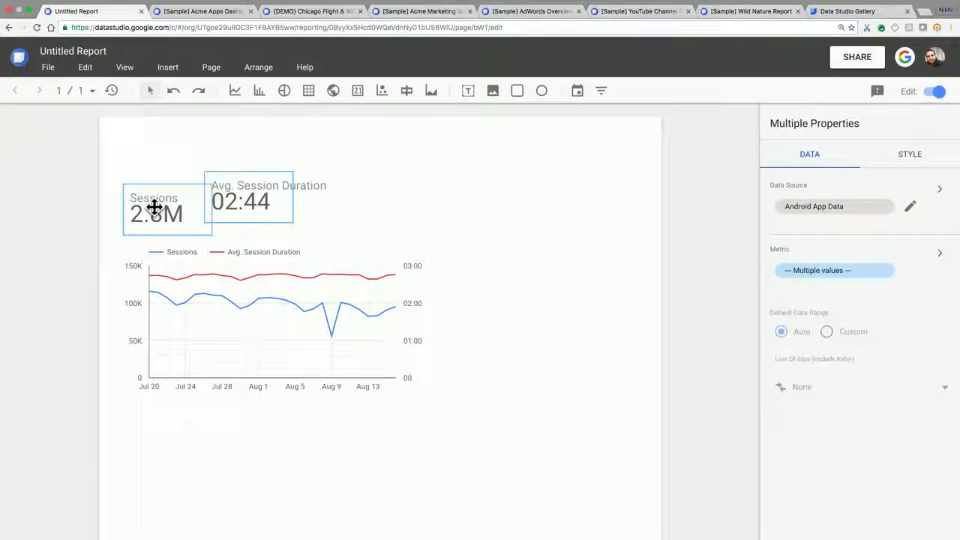
{"action": "left_click", "coordinate": [272, 68]}
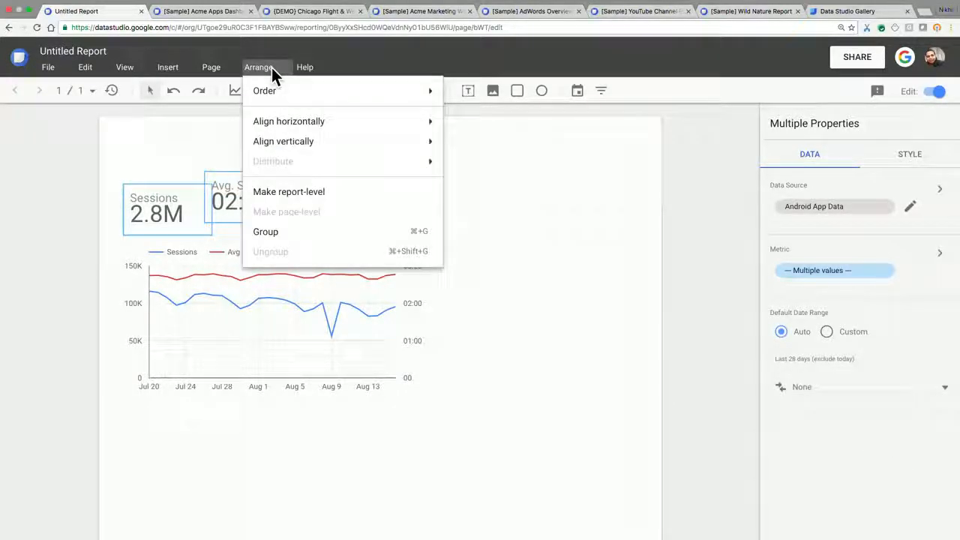
{"action": "mouse_move", "coordinate": [301, 141]}
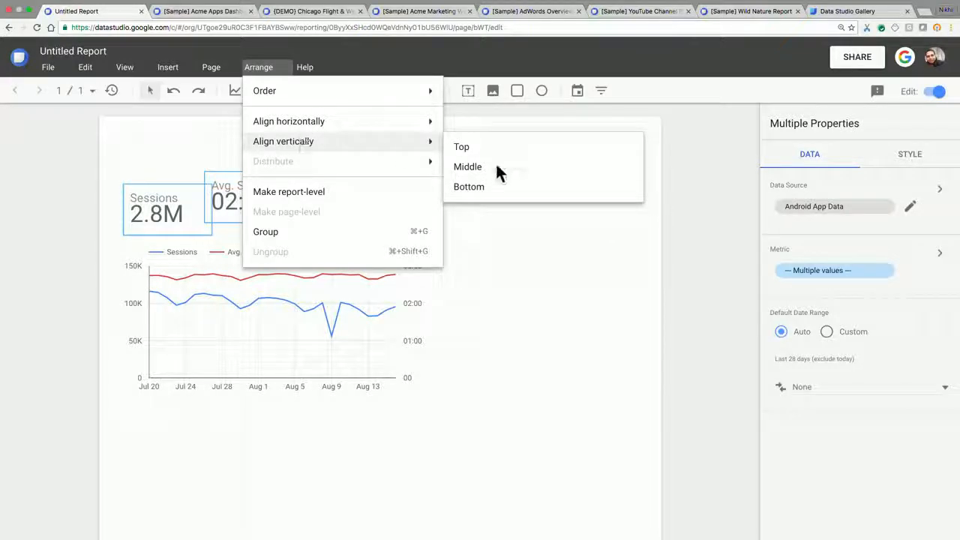
{"action": "left_click", "coordinate": [495, 186]}
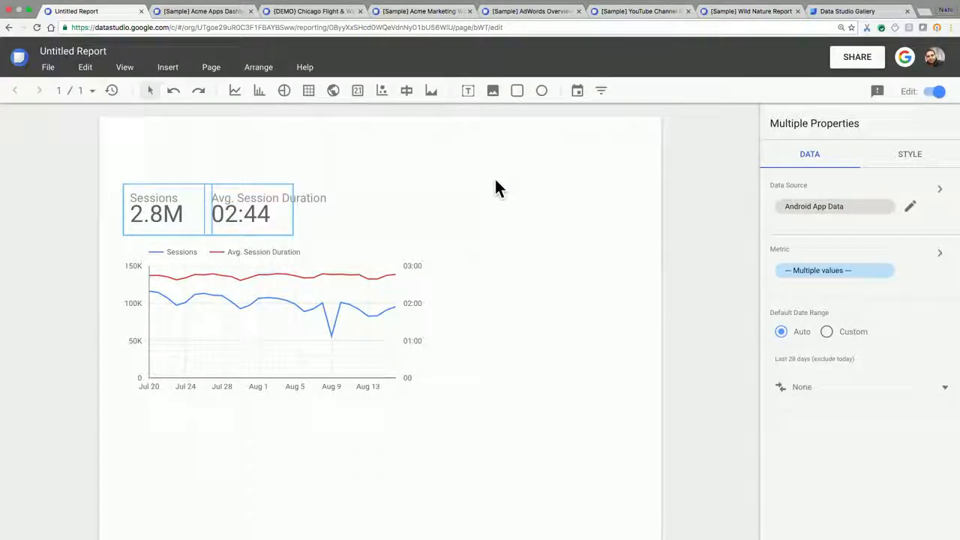
{"action": "left_click", "coordinate": [529, 324]}
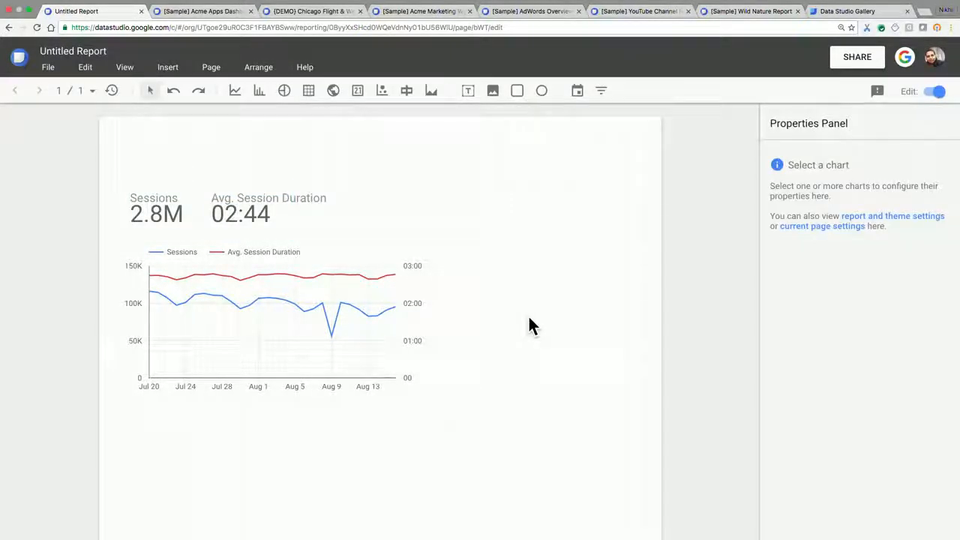
- Draw a bar chart below the time series chart, about as wide as that chart
{"action": "scroll", "coordinate": [529, 324], "scroll_direction": "down", "scroll_amount": 3}
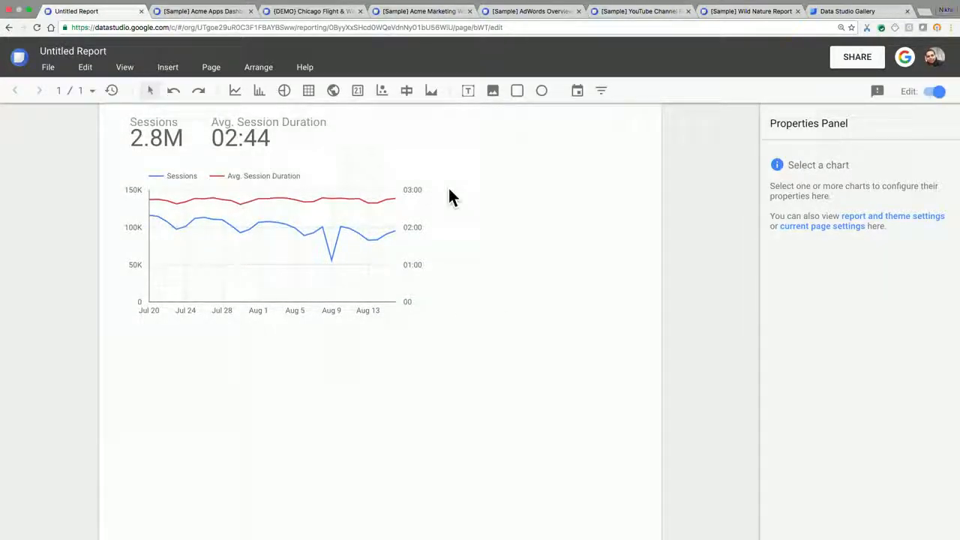
{"action": "left_click", "coordinate": [259, 89]}
{"action": "left_click_drag", "start_coordinate": [126, 339], "coordinate": [424, 520]}
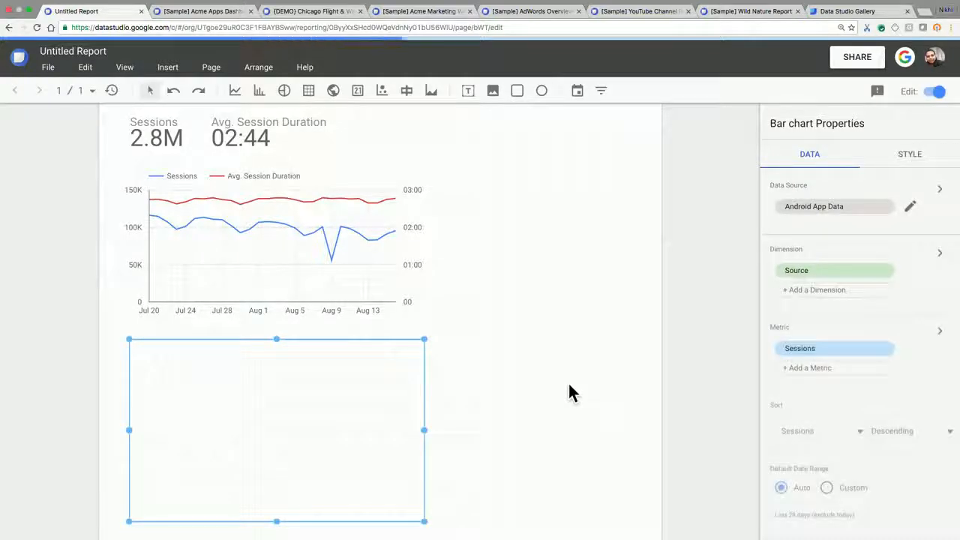
{"action": "scroll", "coordinate": [567, 381], "scroll_direction": "down", "scroll_amount": 3}
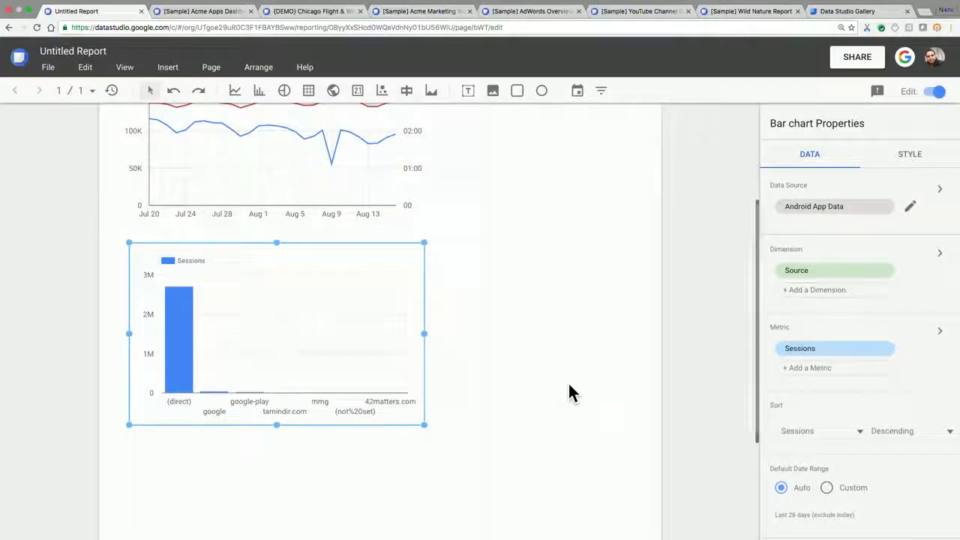
- Search the dimensions for "device" and replace the bar chart's Source dimension with Mobile Device Branding
{"action": "left_click", "coordinate": [846, 274]}
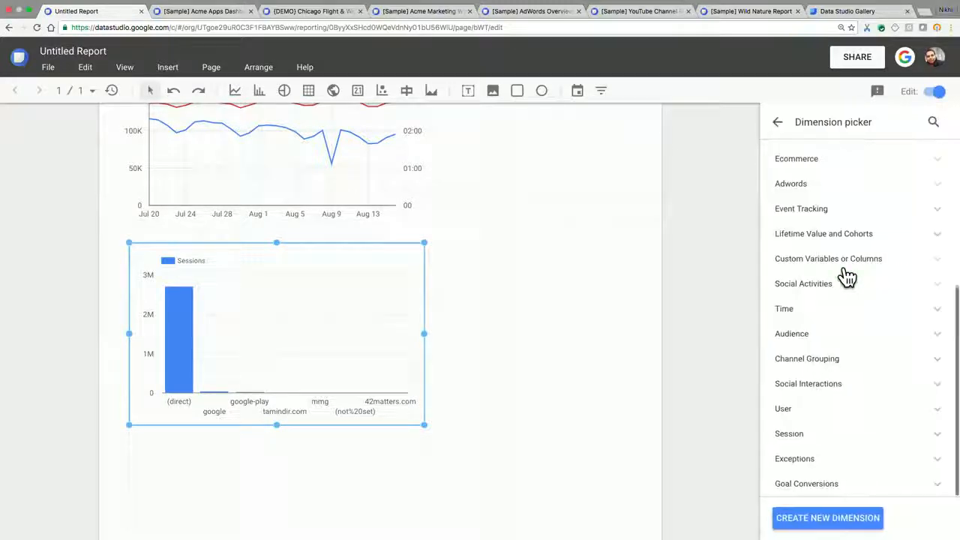
{"action": "left_click", "coordinate": [933, 122]}
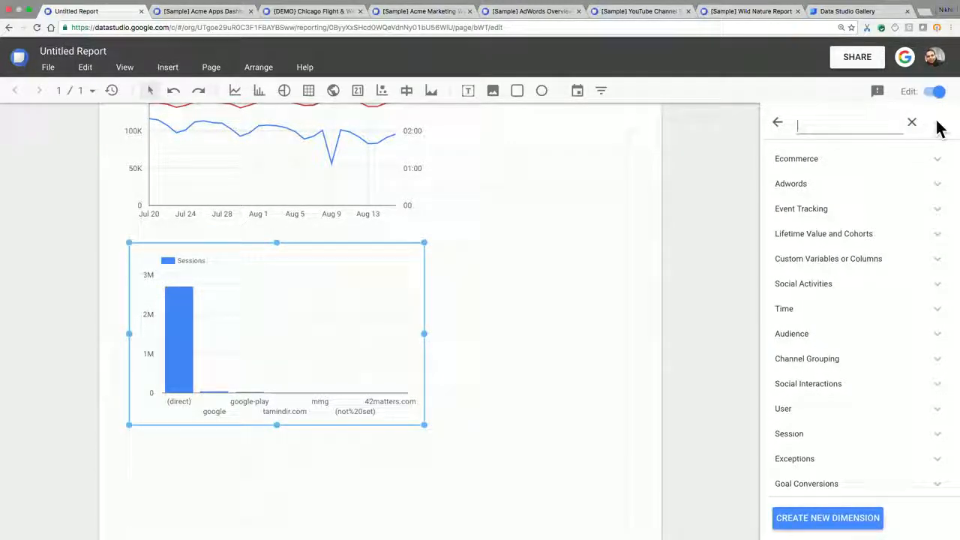
{"action": "type", "text": "de"}
{"action": "type", "text": "vice"}
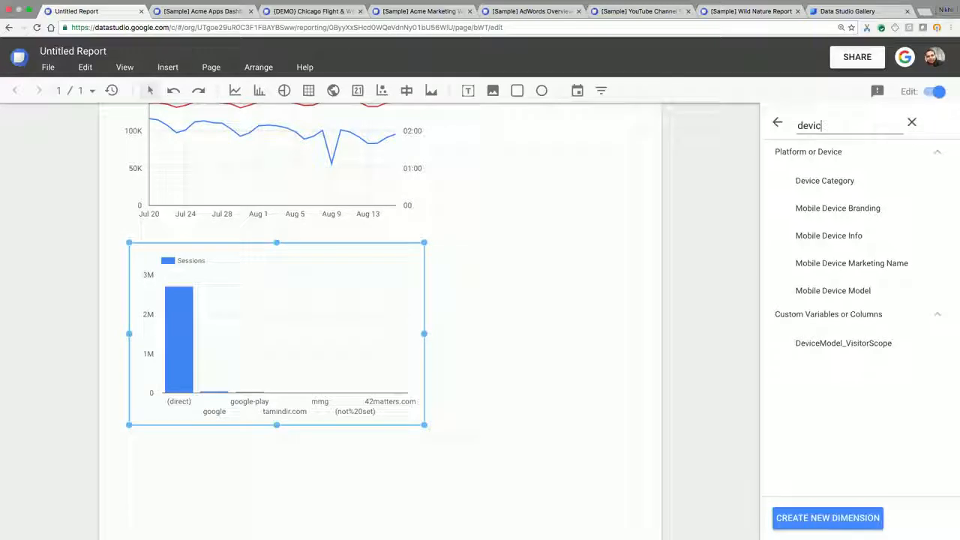
{"action": "left_click", "coordinate": [861, 270]}
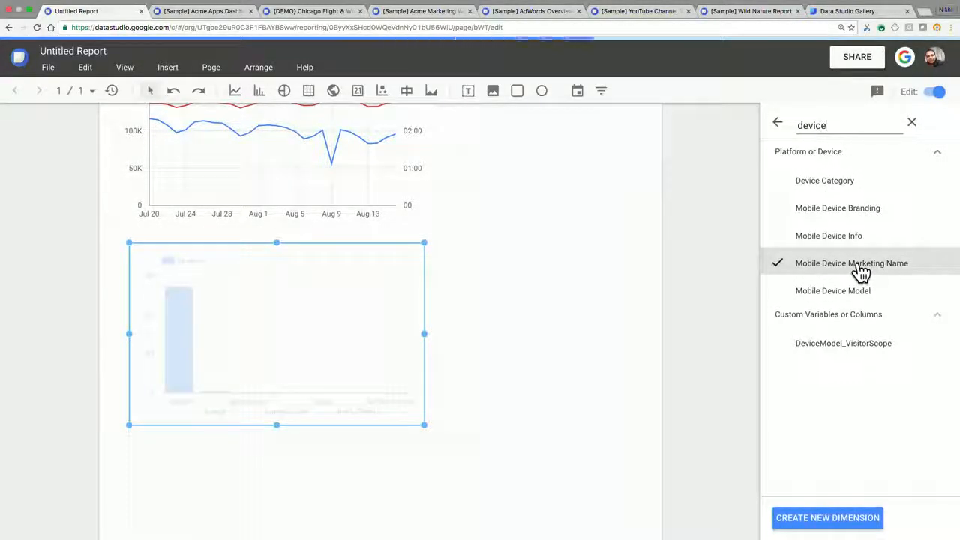
{"action": "left_click", "coordinate": [874, 210]}
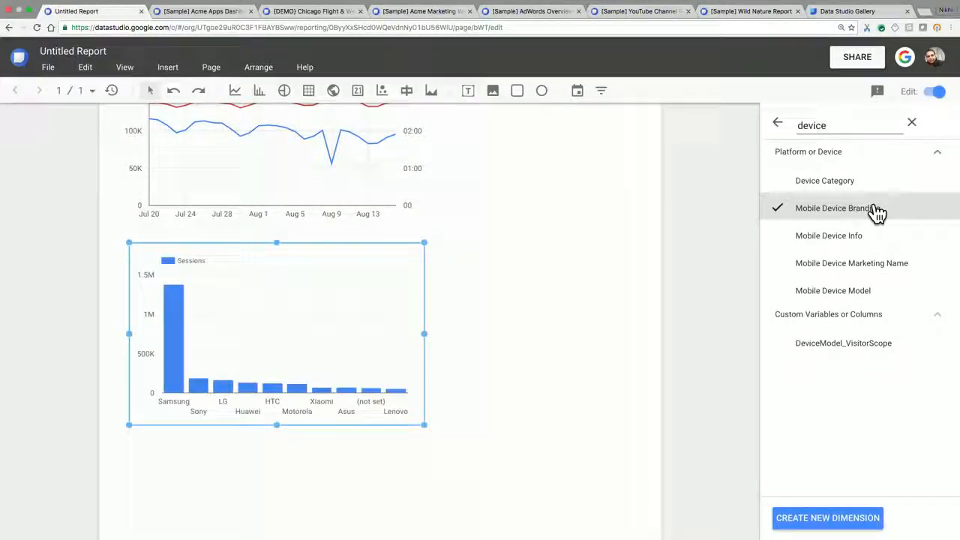
{"action": "left_click", "coordinate": [778, 131]}
- Change the Mobile Device Branding bar chart to horizontal bars and return to its data settings
{"action": "left_click", "coordinate": [915, 167]}
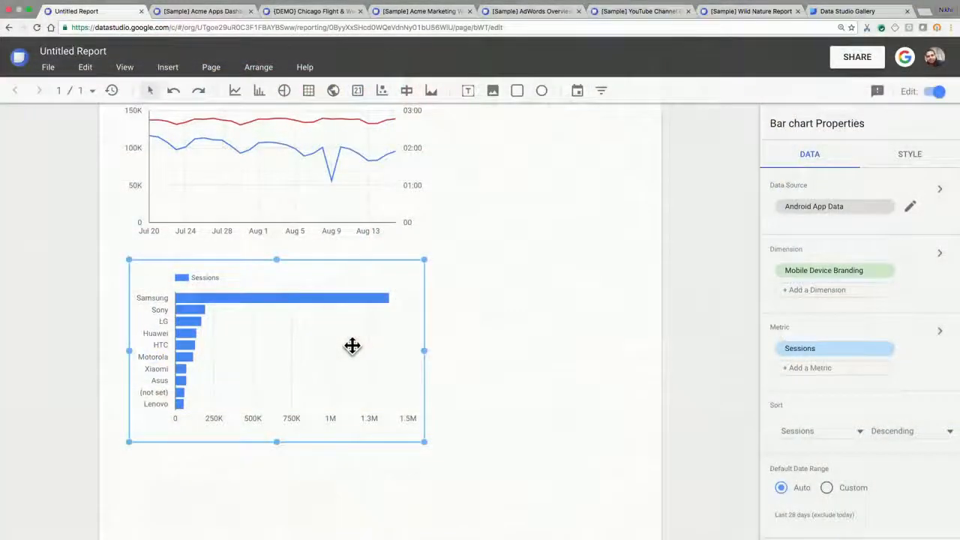
{"action": "scroll", "coordinate": [353, 345], "scroll_direction": "up", "scroll_amount": 2}
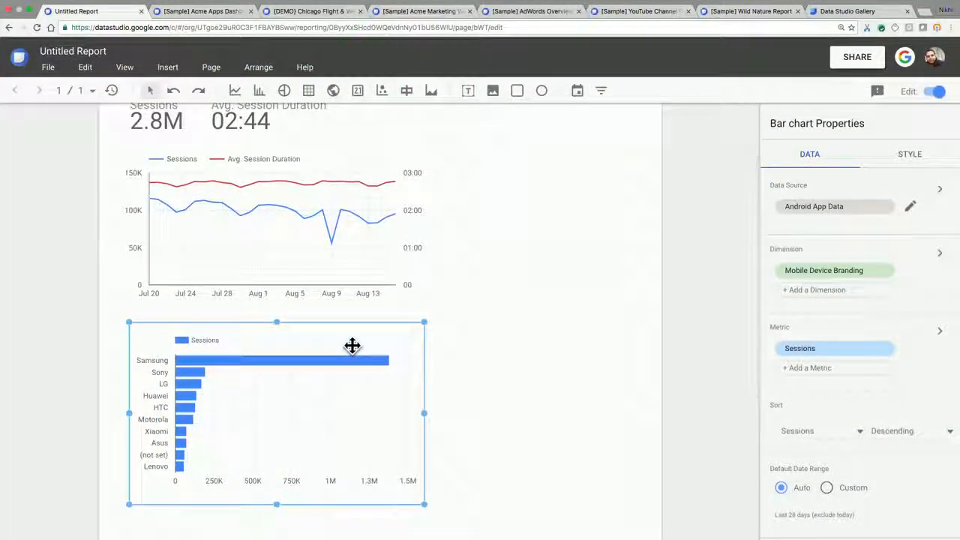
{"action": "left_click", "coordinate": [902, 163]}
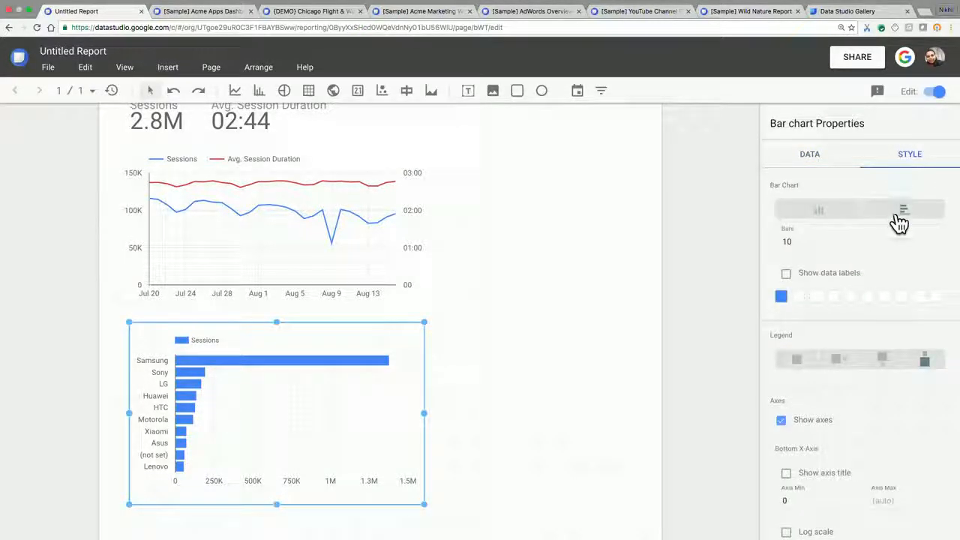
{"action": "left_click", "coordinate": [805, 166]}
- Add a text box above the Sessions and Avg. Session Duration scorecards reading "Android App"
{"action": "scroll", "coordinate": [520, 277], "scroll_direction": "up", "scroll_amount": 3}
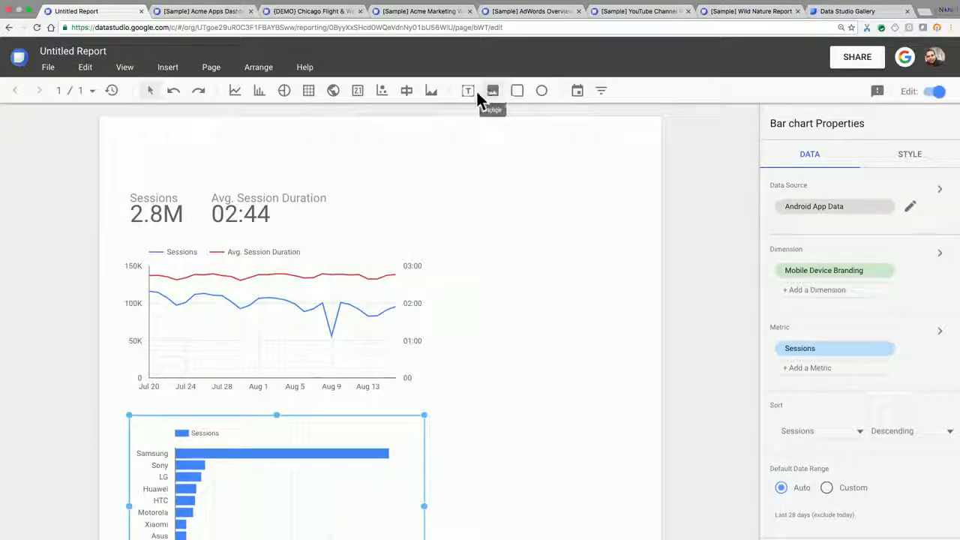
{"action": "left_click", "coordinate": [518, 91]}
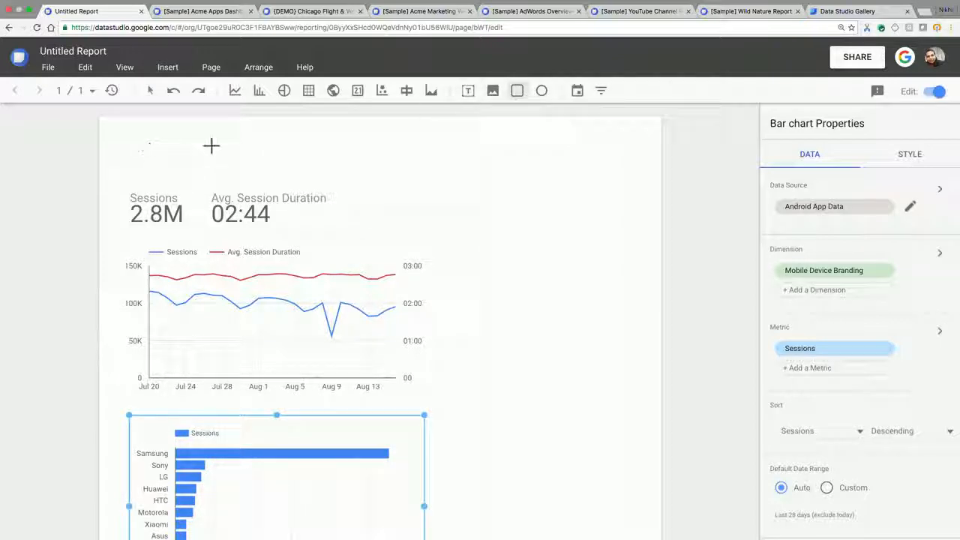
{"action": "left_click", "coordinate": [469, 94]}
{"action": "left_click_drag", "start_coordinate": [117, 161], "coordinate": [330, 185]}
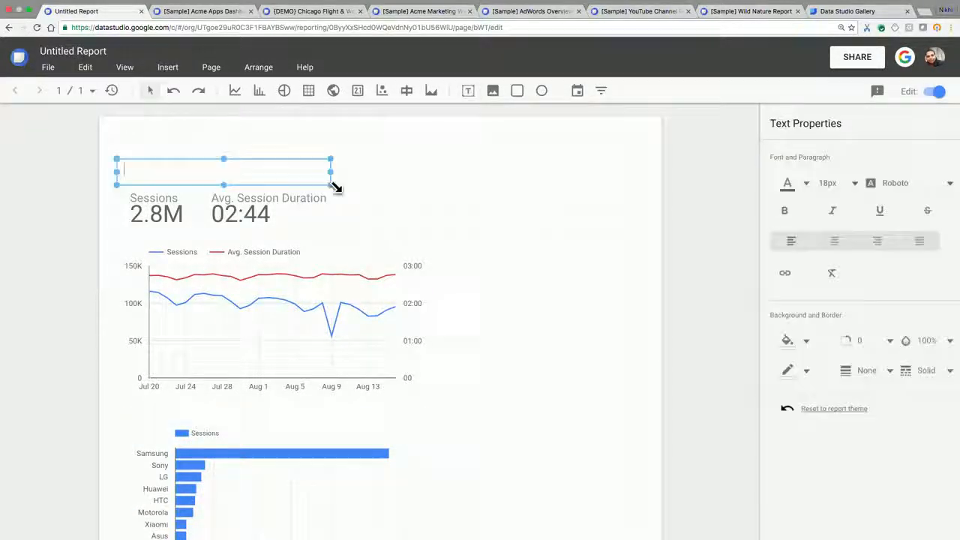
{"action": "type", "text": "Android App"}
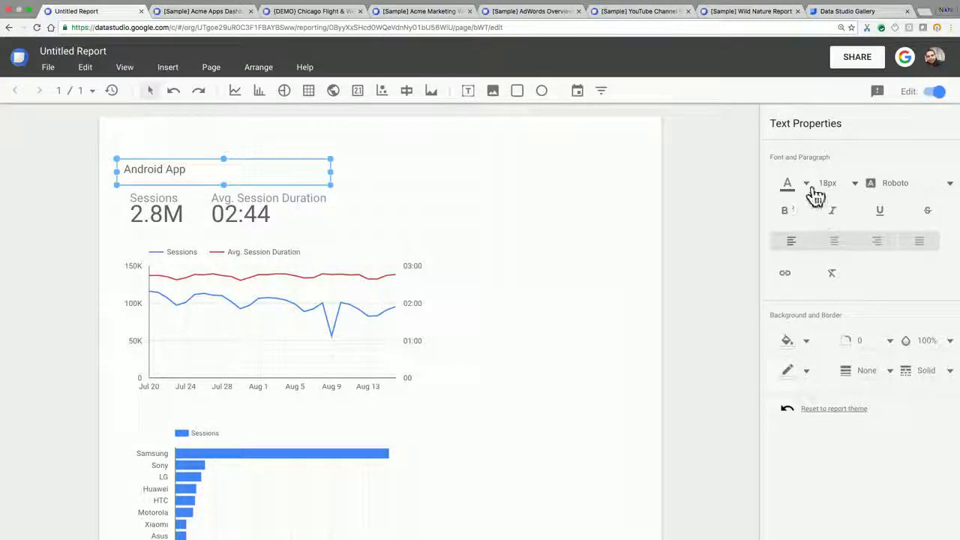
- Make the "Android App" header bold, set its font size to 24px, and deselect it
{"action": "left_click", "coordinate": [787, 215]}
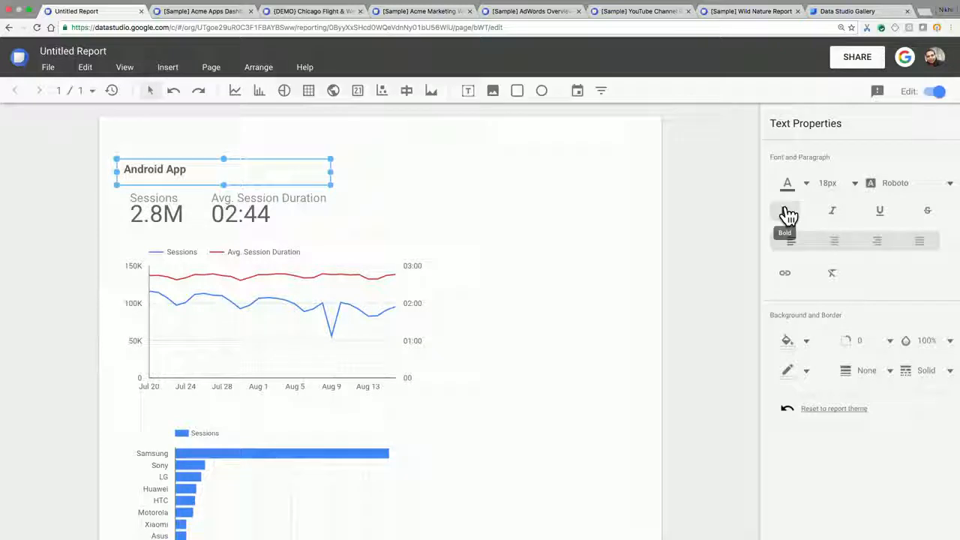
{"action": "left_click", "coordinate": [853, 188]}
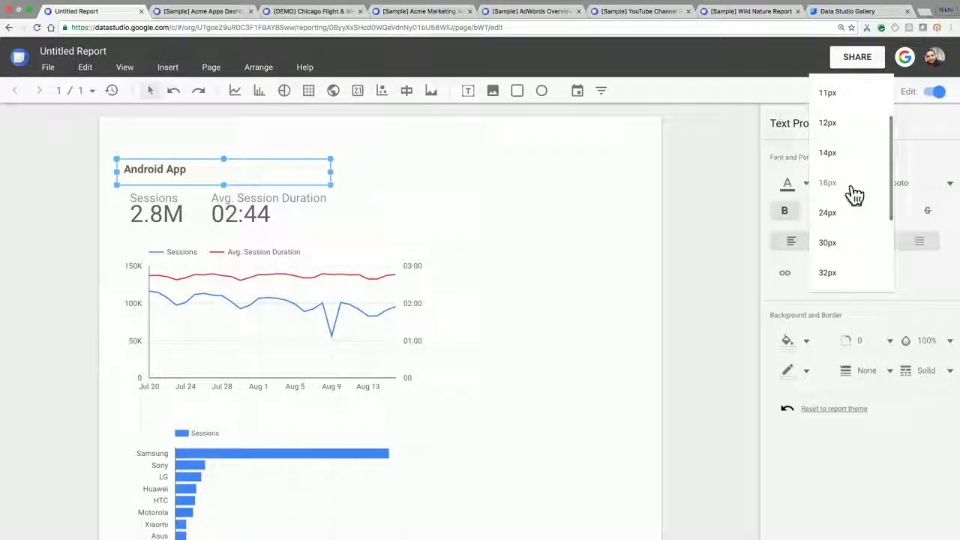
{"action": "left_click", "coordinate": [843, 213]}
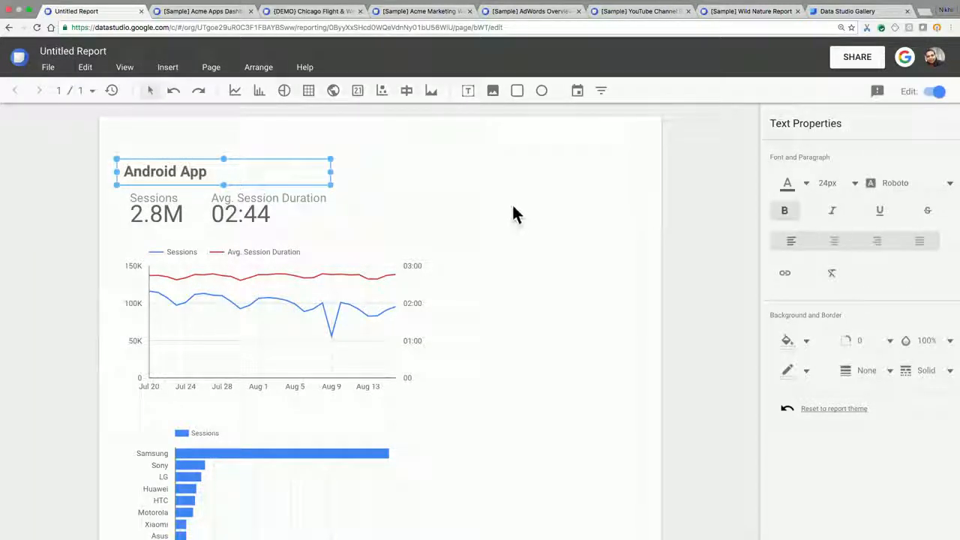
{"action": "left_click", "coordinate": [515, 208]}
- Duplicate the Android App header, both scorecards, the time series chart and the bar chart, placing the copies beside the originals
{"action": "scroll", "coordinate": [514, 204], "scroll_direction": "down", "scroll_amount": 3}
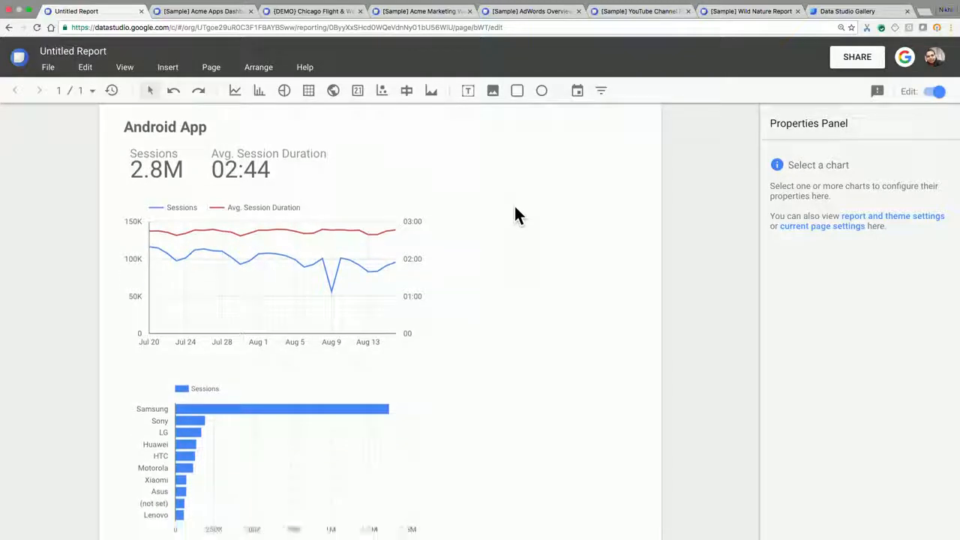
{"action": "scroll", "coordinate": [514, 204], "scroll_direction": "up", "scroll_amount": 1}
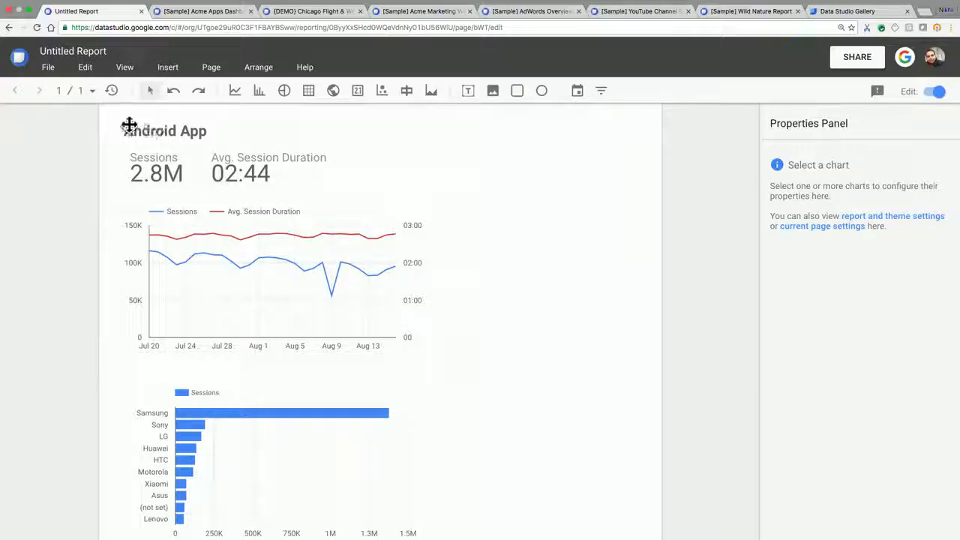
{"action": "left_click_drag", "start_coordinate": [111, 118], "coordinate": [375, 464]}
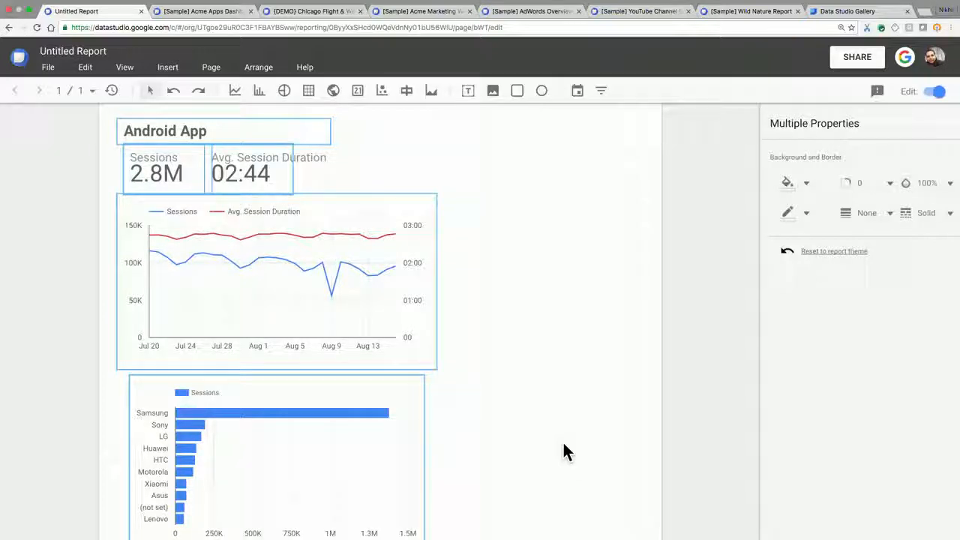
{"action": "key", "text": "ctrl+v"}
{"action": "left_click_drag", "start_coordinate": [342, 330], "coordinate": [640, 319]}
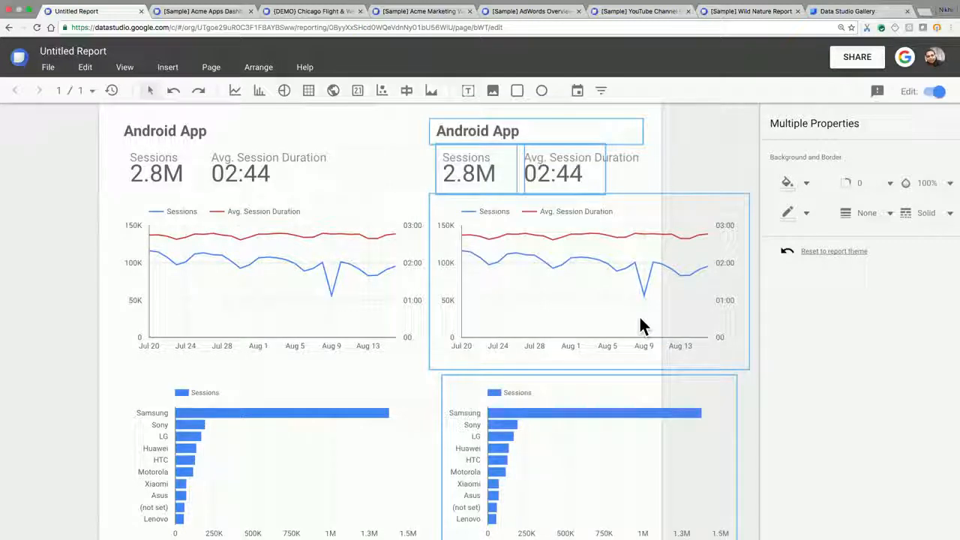
{"action": "key", "text": "Delete"}
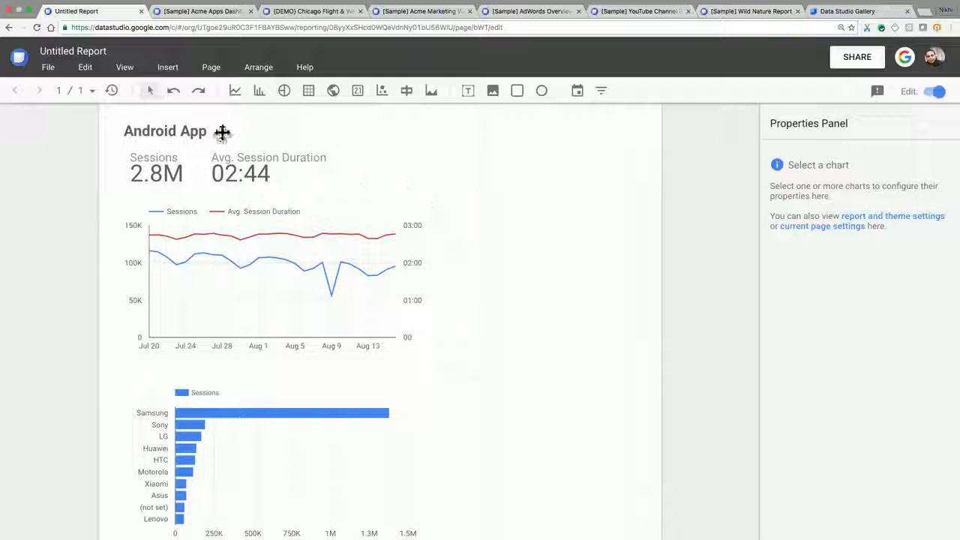
{"action": "left_click", "coordinate": [171, 90]}
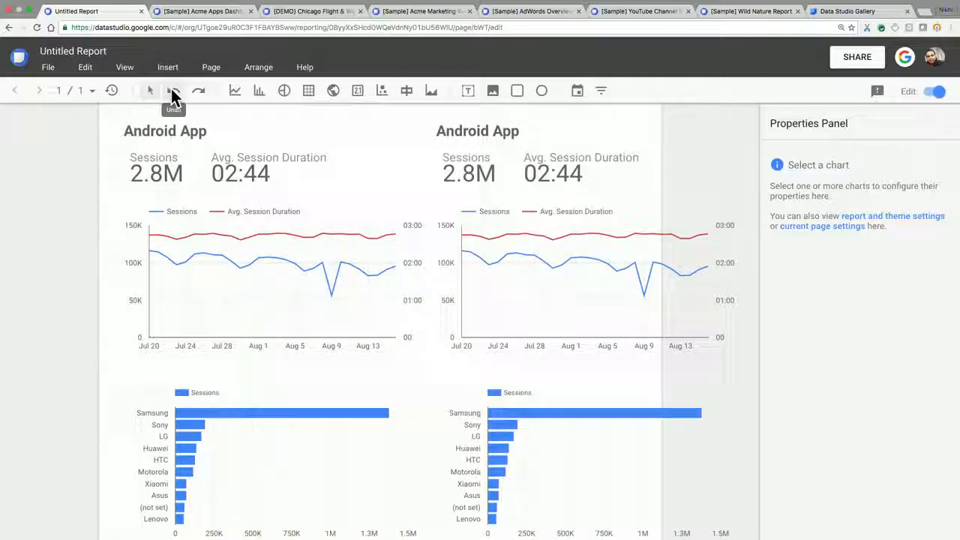
- Set the report pages to landscape orientation in the report and theme settings
{"action": "scroll", "coordinate": [349, 210], "scroll_direction": "up", "scroll_amount": 1}
{"action": "scroll", "coordinate": [350, 210], "scroll_direction": "down", "scroll_amount": 4}
{"action": "scroll", "coordinate": [350, 210], "scroll_direction": "up", "scroll_amount": 4}
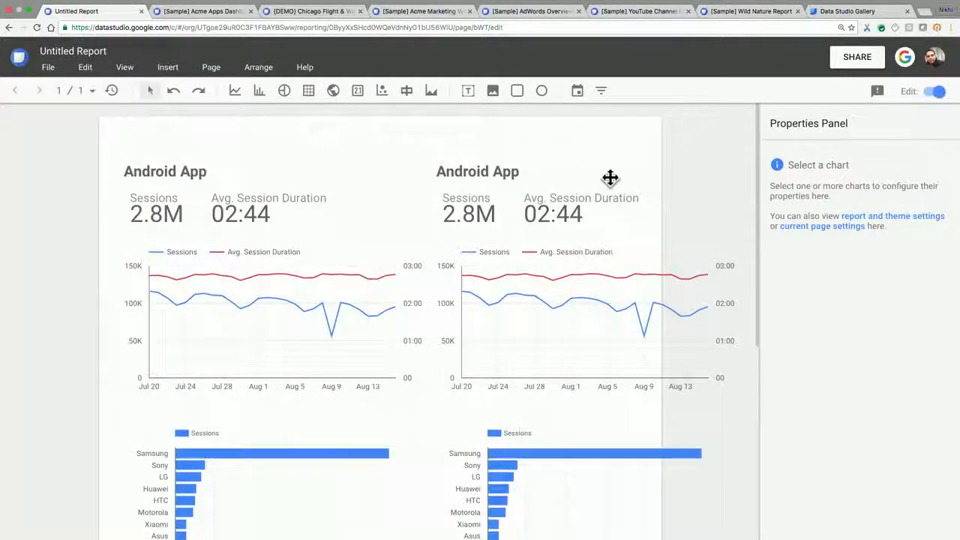
{"action": "left_click", "coordinate": [914, 220]}
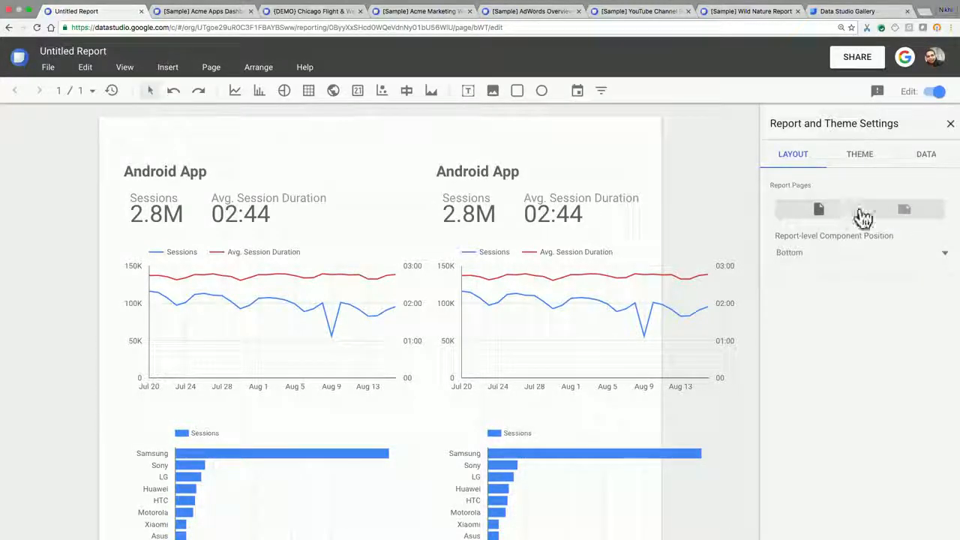
{"action": "left_click", "coordinate": [913, 216]}
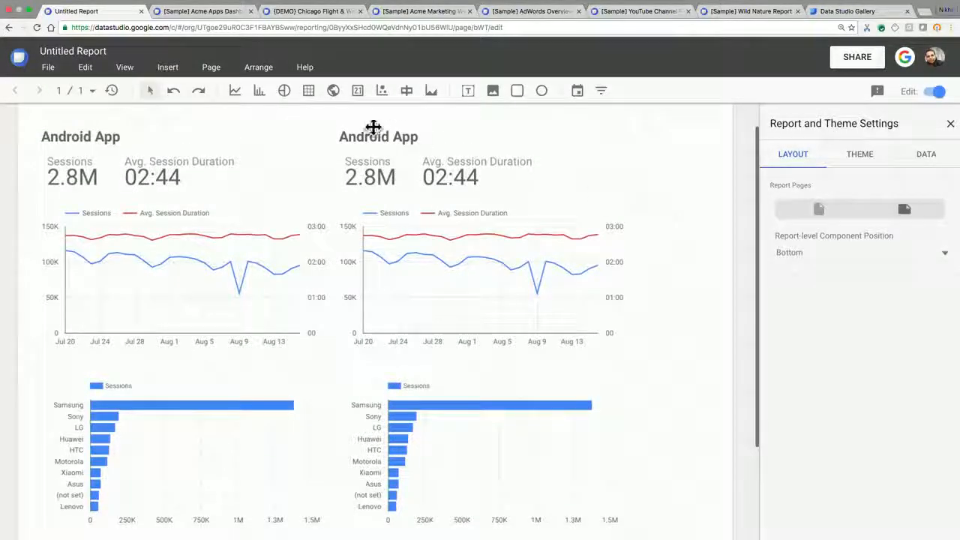
- Move the duplicated header, scorecards and charts farther right to leave a gap between the two groups, leaving nothing selected
{"action": "left_click", "coordinate": [315, 120]}
{"action": "left_click_drag", "start_coordinate": [340, 111], "coordinate": [462, 378]}
{"action": "left_click_drag", "start_coordinate": [491, 458], "coordinate": [493, 448]}
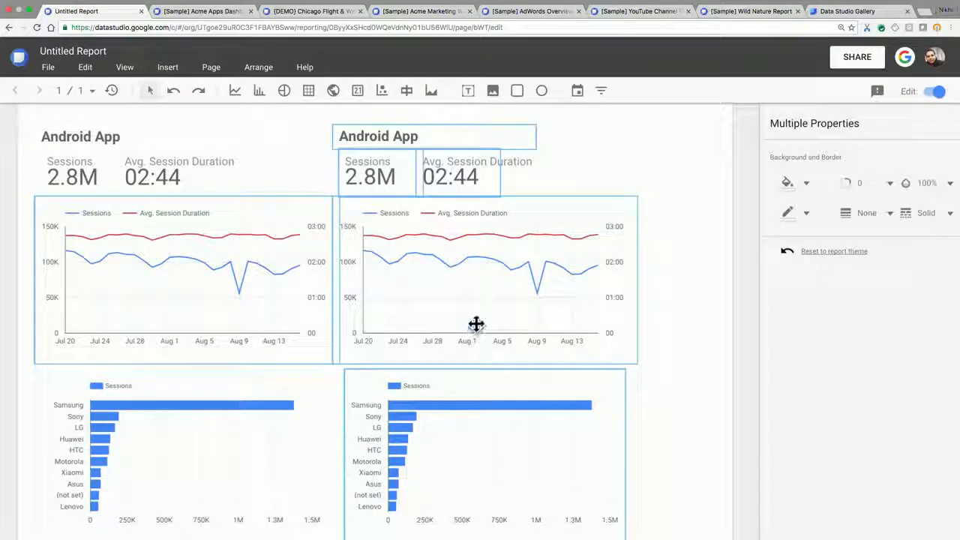
{"action": "left_click_drag", "start_coordinate": [394, 272], "coordinate": [467, 276]}
{"action": "left_click", "coordinate": [338, 141]}
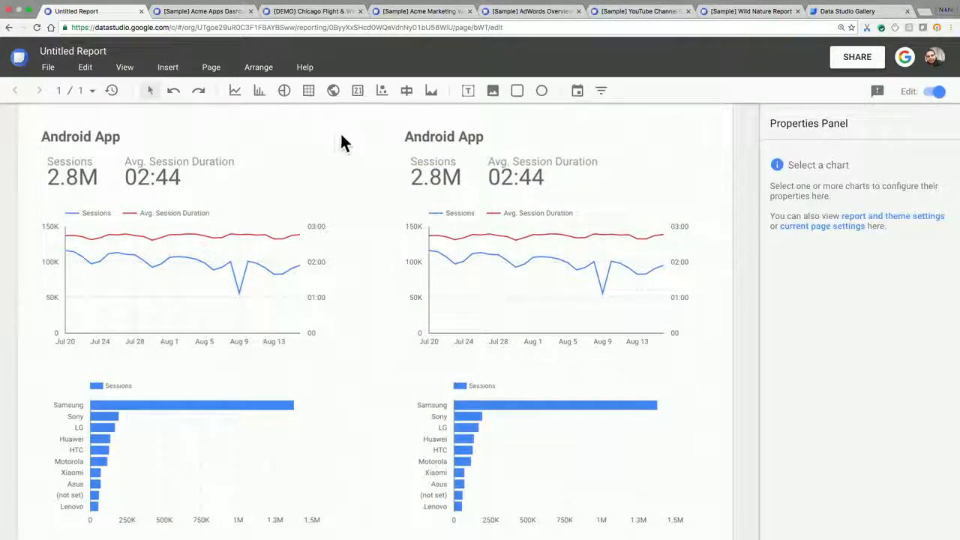
- Change the duplicated header's text to "iOS App"
{"action": "left_click", "coordinate": [431, 133]}
{"action": "double_click", "coordinate": [430, 133]}
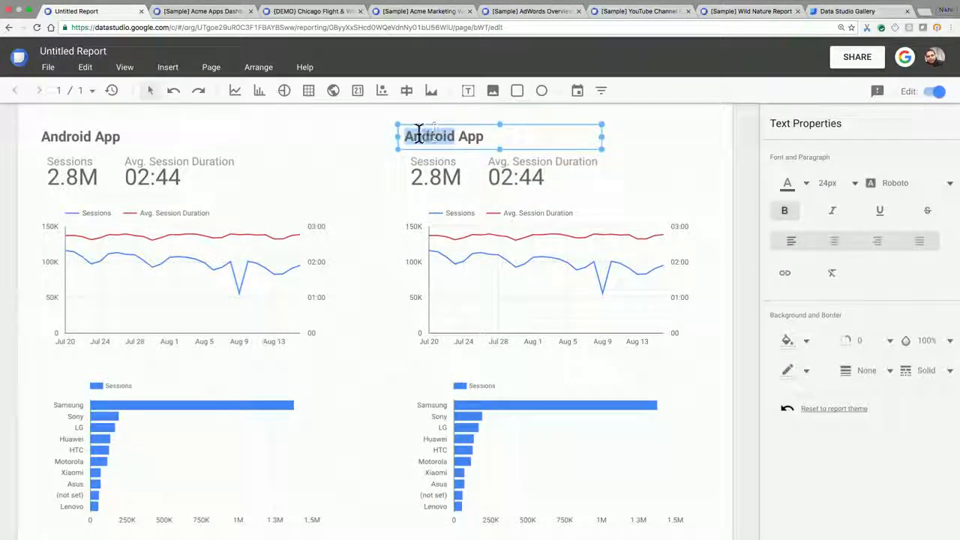
{"action": "key", "text": "BackSpace"}
{"action": "type", "text": "iOS"}
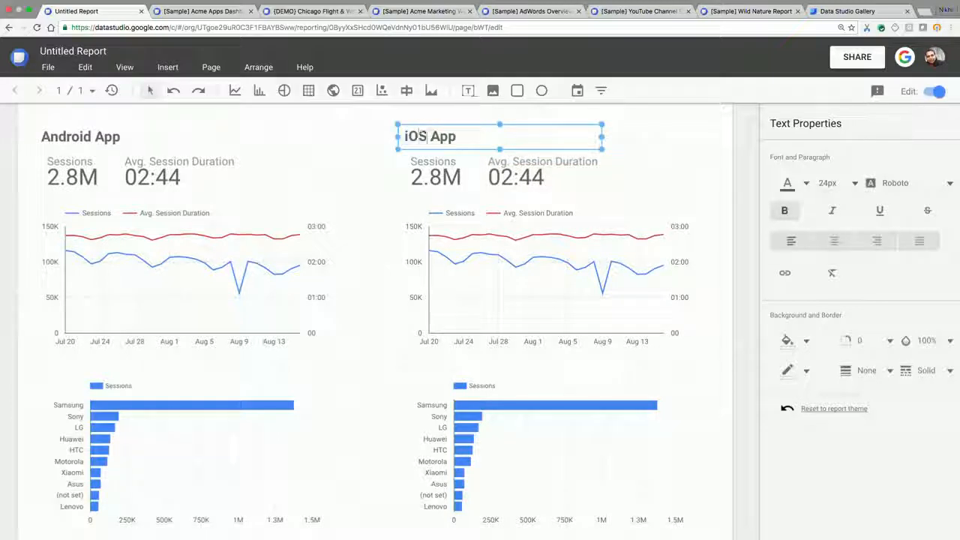
{"action": "left_click", "coordinate": [707, 154]}
- Select the two scorecards and both charts under the iOS App header and start creating a new data source for them
{"action": "left_click_drag", "start_coordinate": [548, 230], "coordinate": [600, 437]}
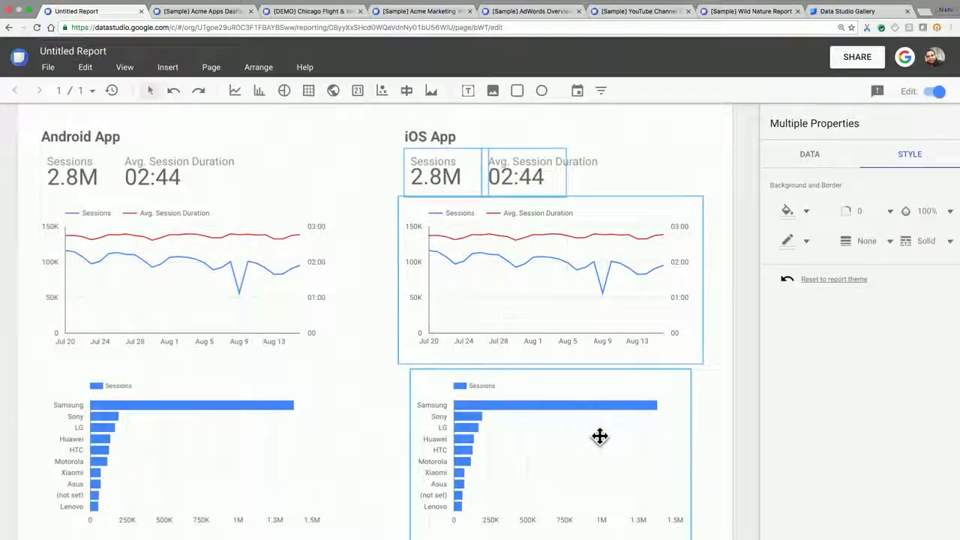
{"action": "left_click", "coordinate": [807, 167]}
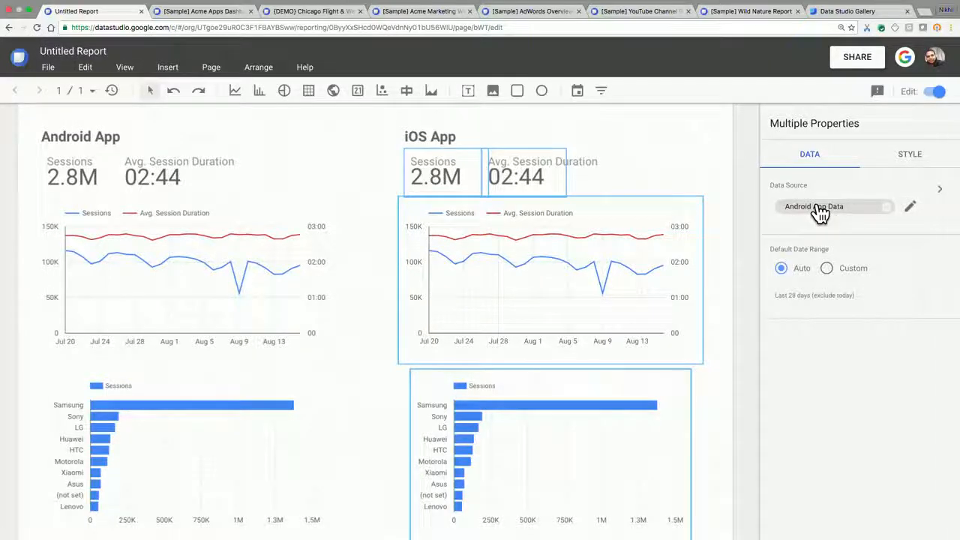
{"action": "left_click", "coordinate": [819, 210]}
{"action": "left_click", "coordinate": [822, 524]}
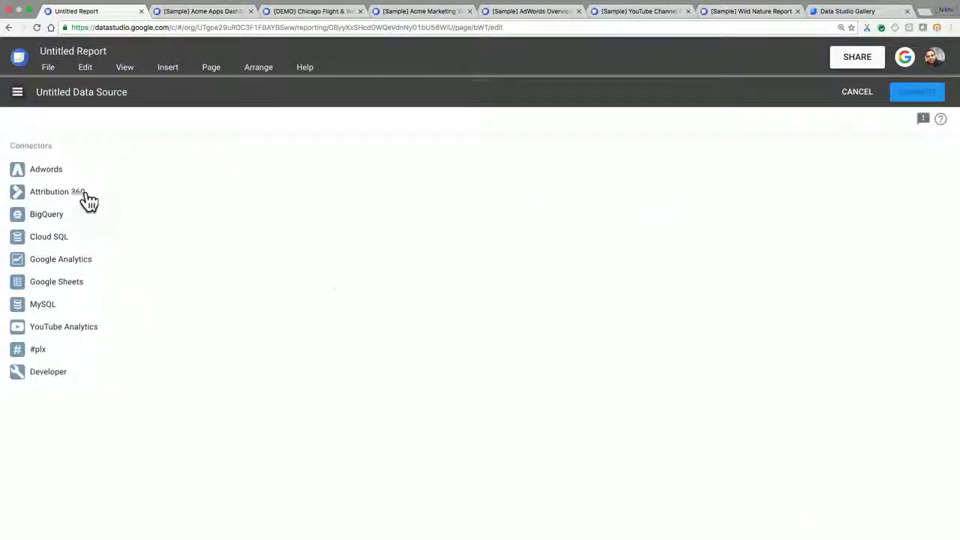
- Connect Google Analytics account "Premium Demo: App (Google Analytics)", property "Google Analytics iOS App", view "All Mobile App Data"
{"action": "left_click", "coordinate": [89, 270]}
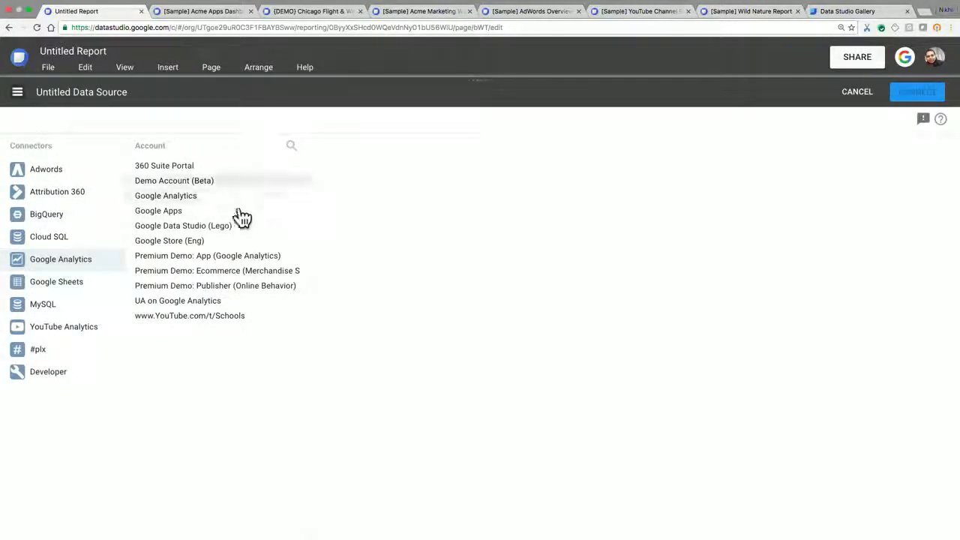
{"action": "left_click", "coordinate": [214, 263]}
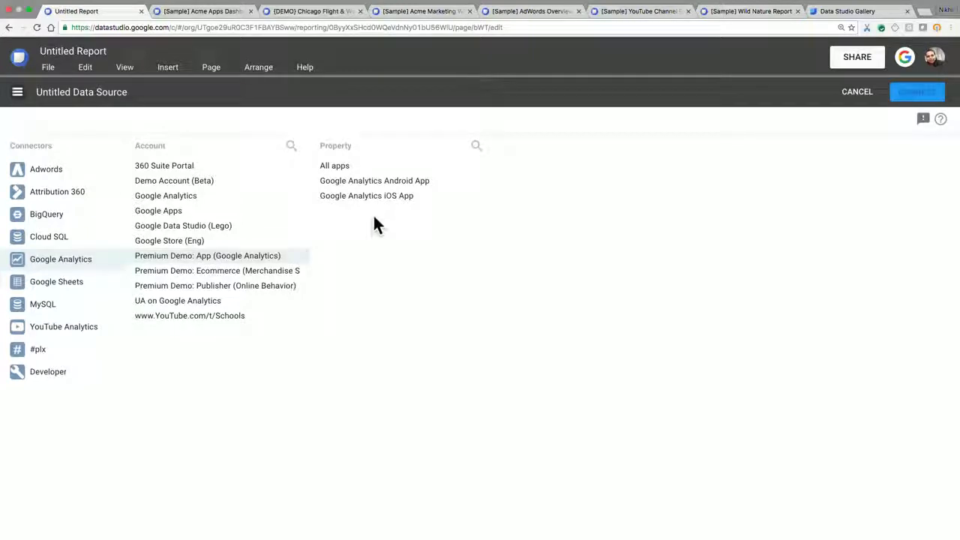
{"action": "left_click", "coordinate": [396, 199]}
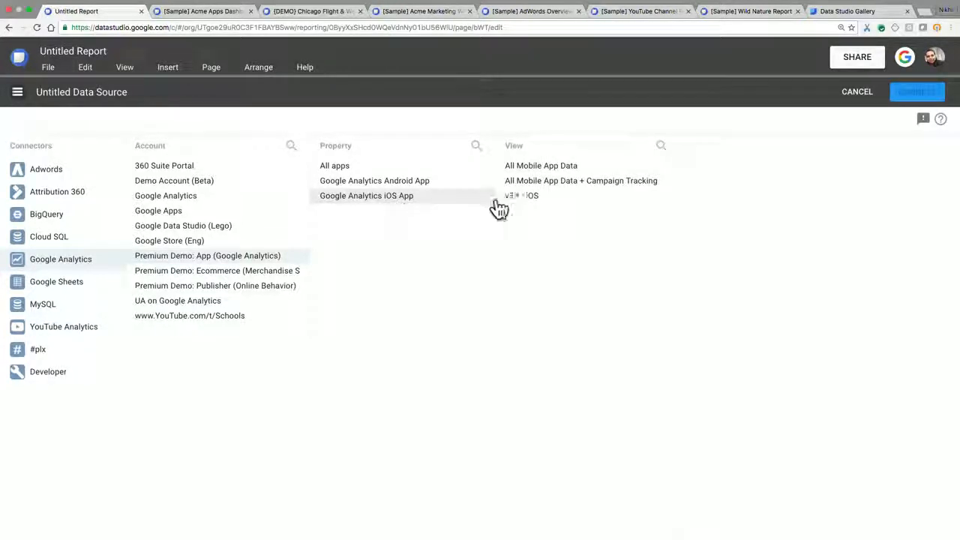
{"action": "left_click", "coordinate": [582, 168]}
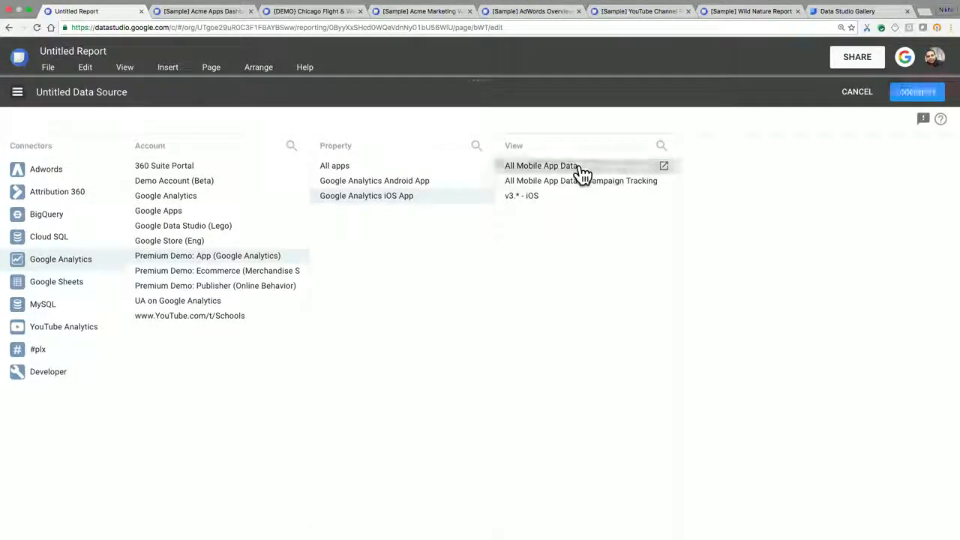
{"action": "left_click", "coordinate": [916, 97]}
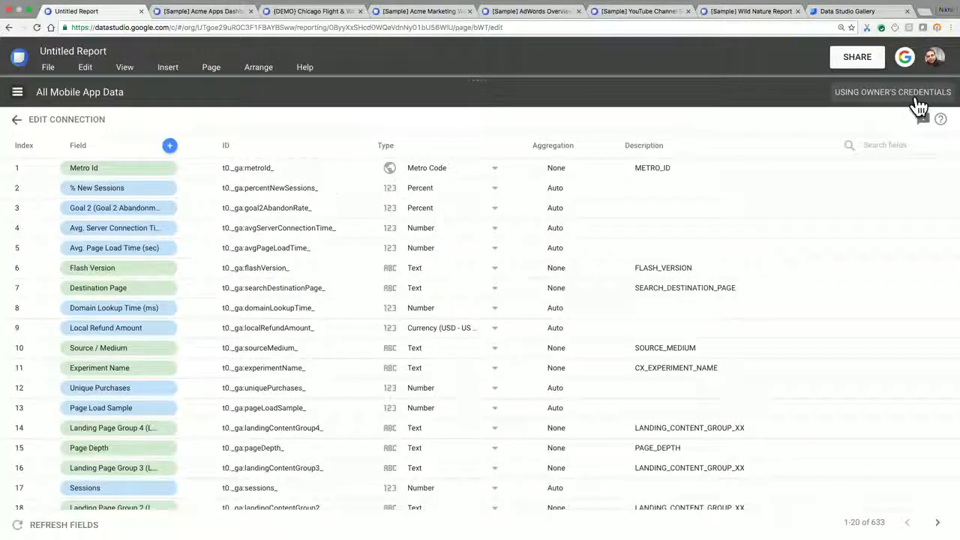
- Rename the new data source as "iOS Mobile GA Data"
{"action": "left_click", "coordinate": [102, 93]}
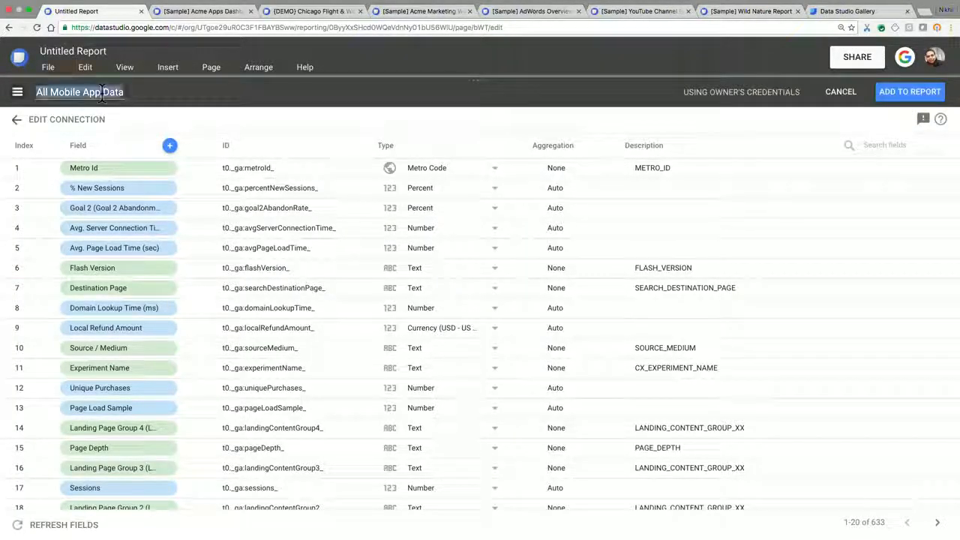
{"action": "key", "text": "BackSpace"}
{"action": "type", "text": "iOS"}
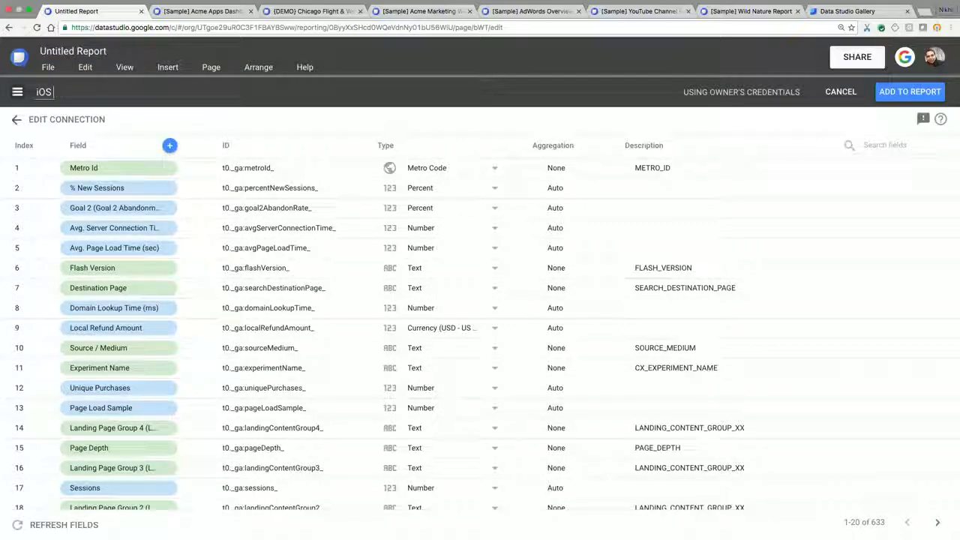
{"action": "type", "text": " Mobile GA Data"}
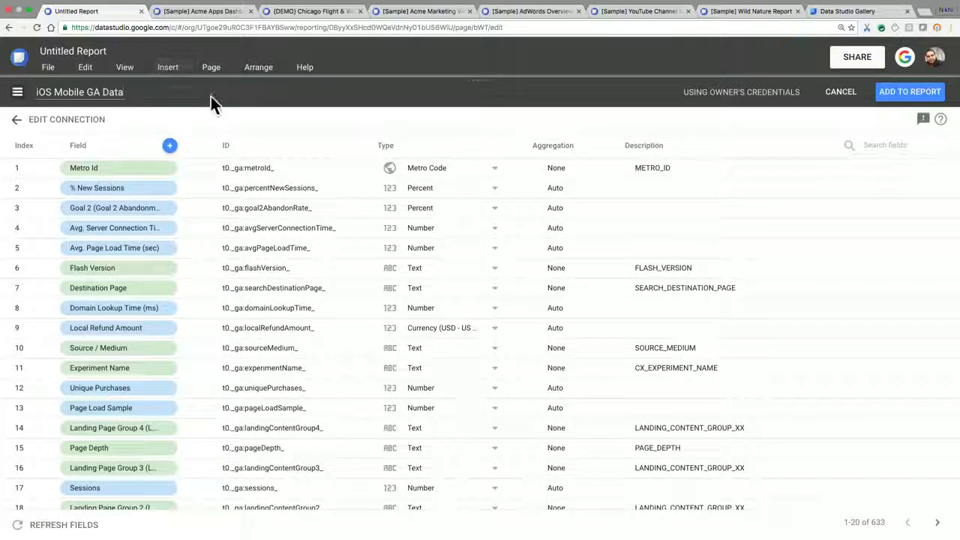
{"action": "key", "text": "Return"}
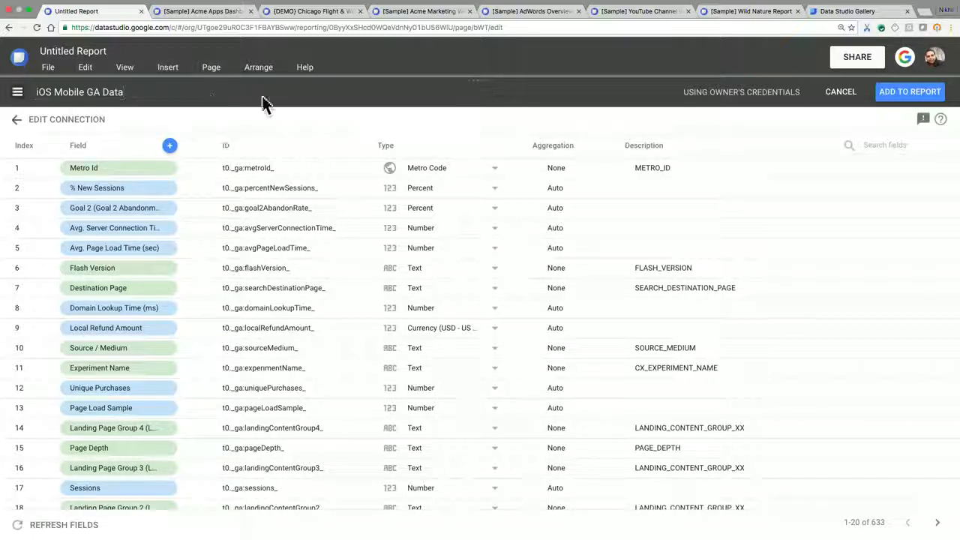
- Add the iOS Mobile GA Data source to the report for the selected components, confirm it, and clear the selection
{"action": "left_click", "coordinate": [905, 95]}
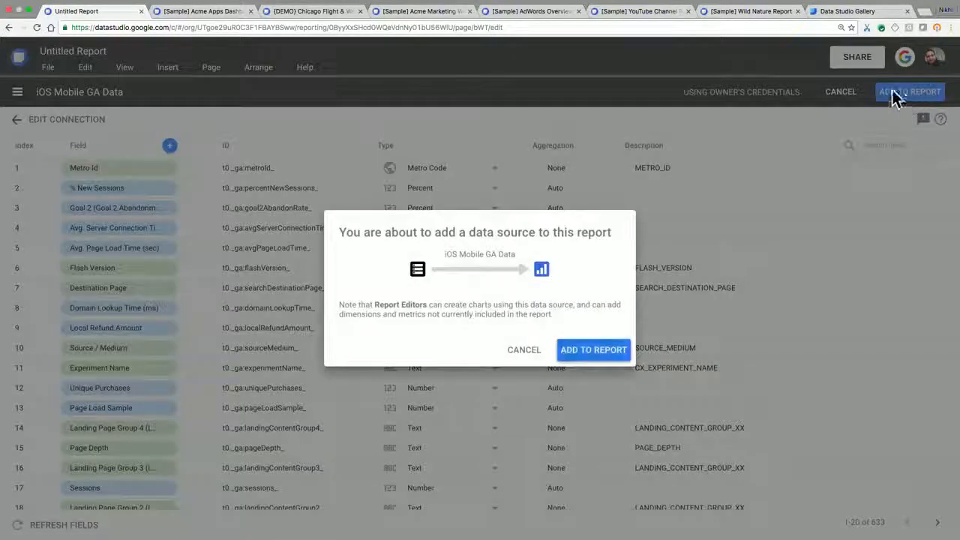
{"action": "left_click", "coordinate": [589, 351]}
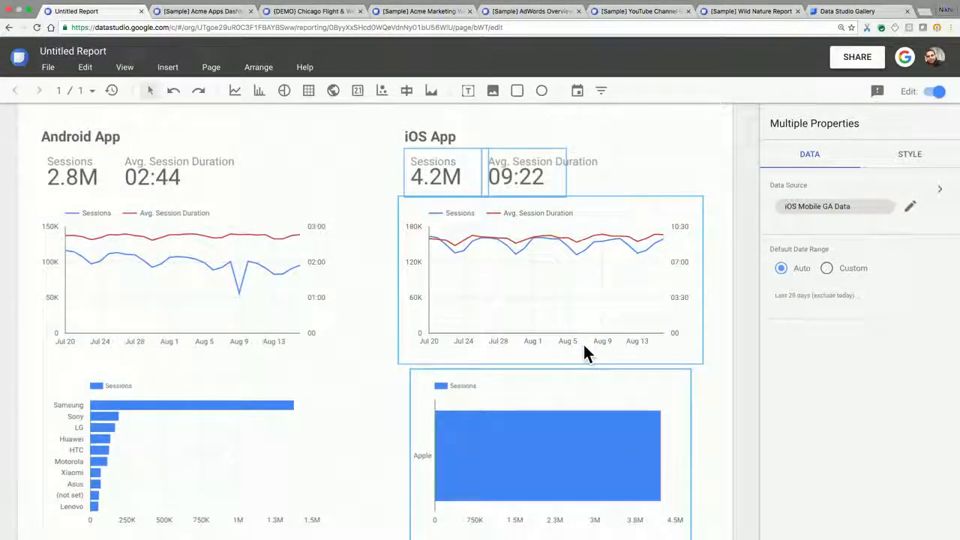
{"action": "left_click", "coordinate": [667, 150]}
{"action": "scroll", "coordinate": [667, 151], "scroll_direction": "up", "scroll_amount": 1}
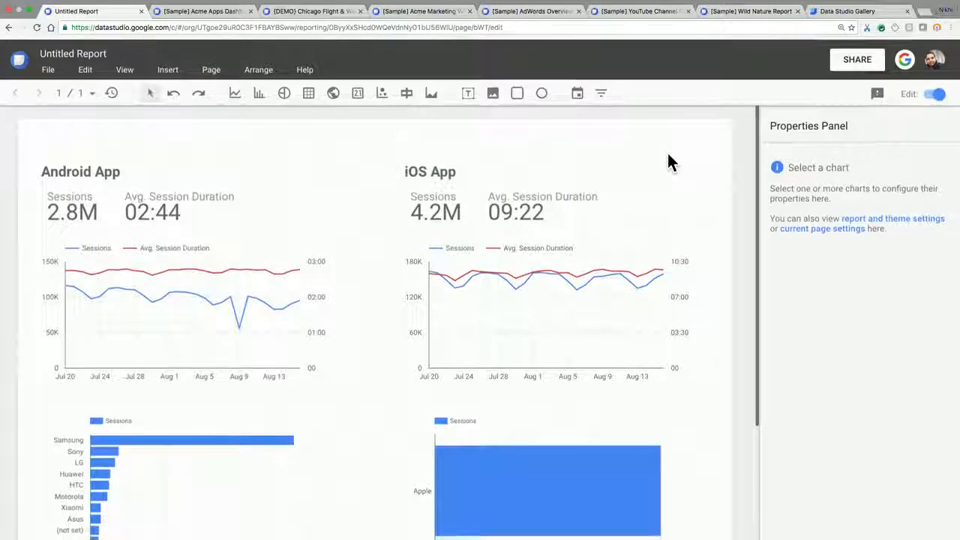
- Draw a rectangle as a banner across the full page width above the Android App and iOS App headers
{"action": "left_click", "coordinate": [517, 90]}
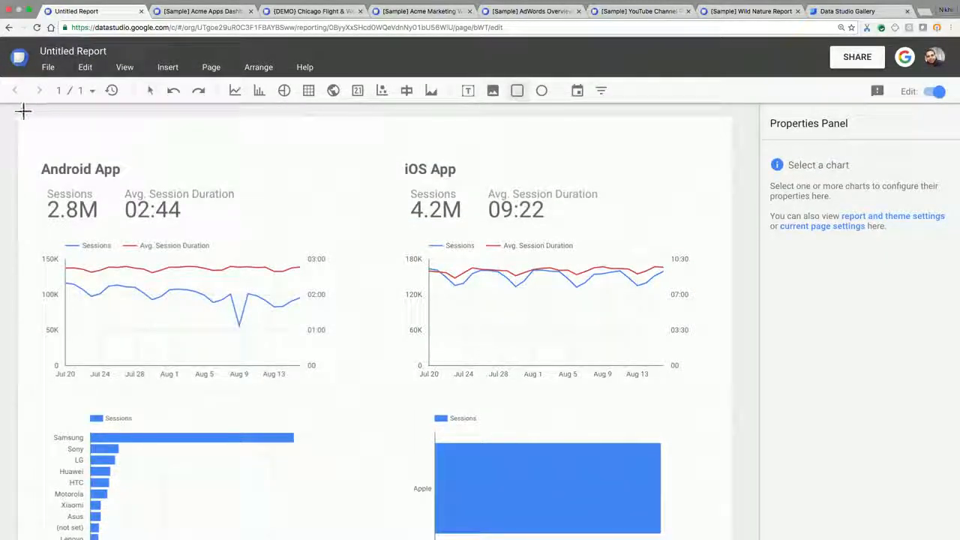
{"action": "left_click_drag", "start_coordinate": [17, 115], "coordinate": [730, 152]}
{"action": "left_click_drag", "start_coordinate": [731, 153], "coordinate": [731, 153]}
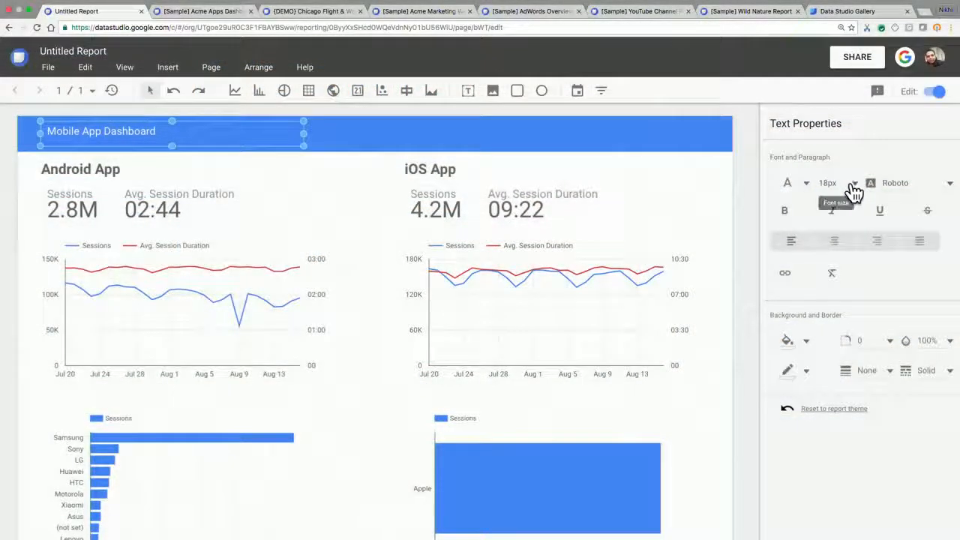
- Set the "Mobile App Dashboard" title to 32px, nudge it left to line up with the Android App header, and deselect it
{"action": "left_click", "coordinate": [853, 188]}
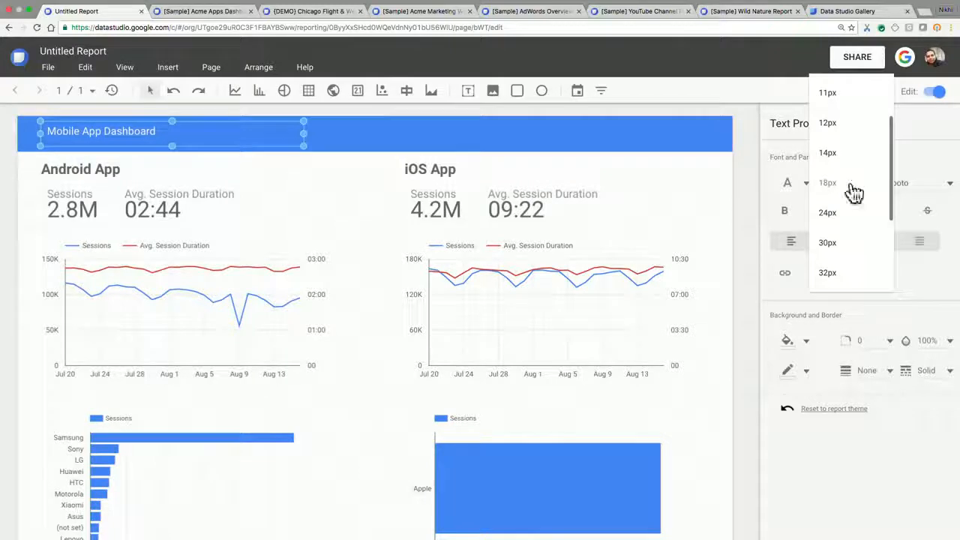
{"action": "left_click", "coordinate": [832, 277]}
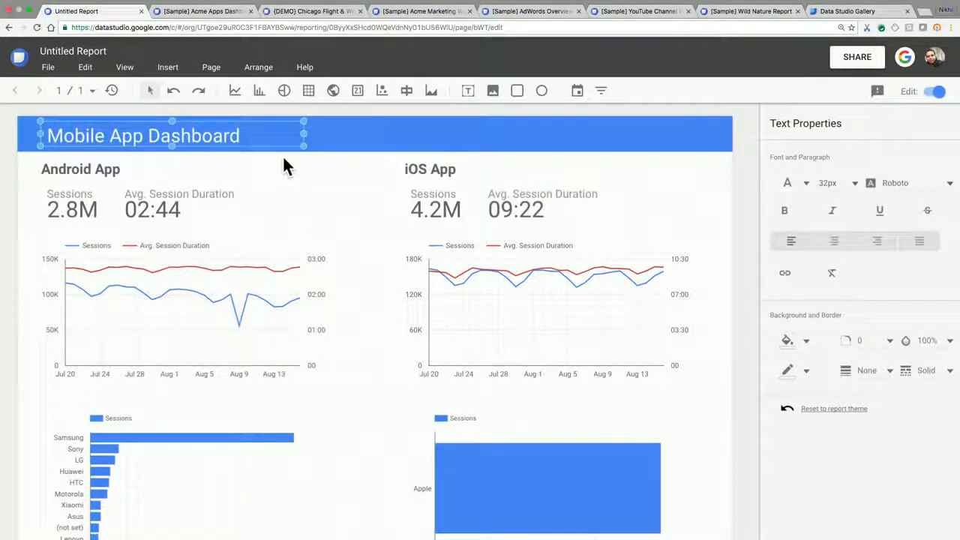
{"action": "key", "text": "Left"}
{"action": "key", "text": "Left"}
{"action": "key", "text": "Left"}
{"action": "key", "text": "Left"}
{"action": "key", "text": "Left"}
{"action": "key", "text": "Left"}
{"action": "key", "text": "Left"}
{"action": "key", "text": "Left"}
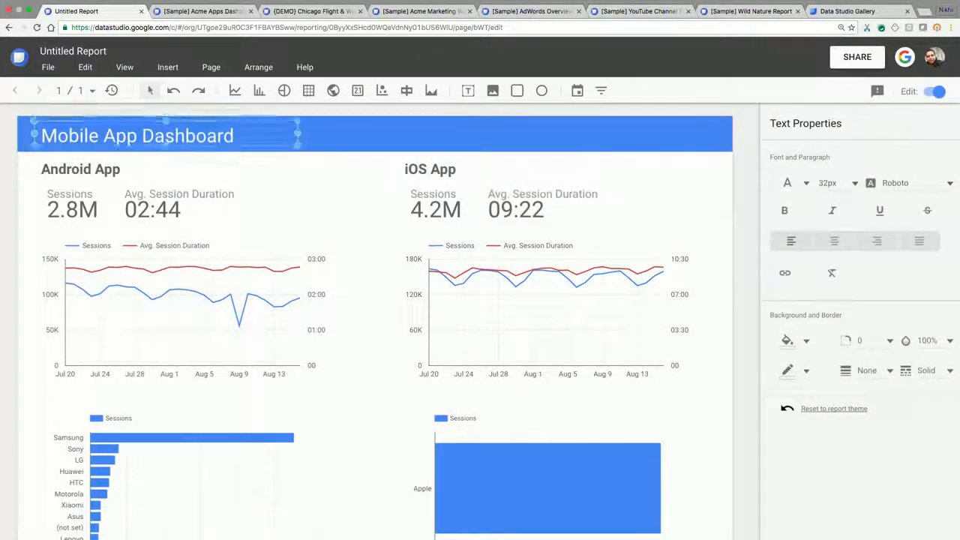
{"action": "left_click", "coordinate": [310, 176]}
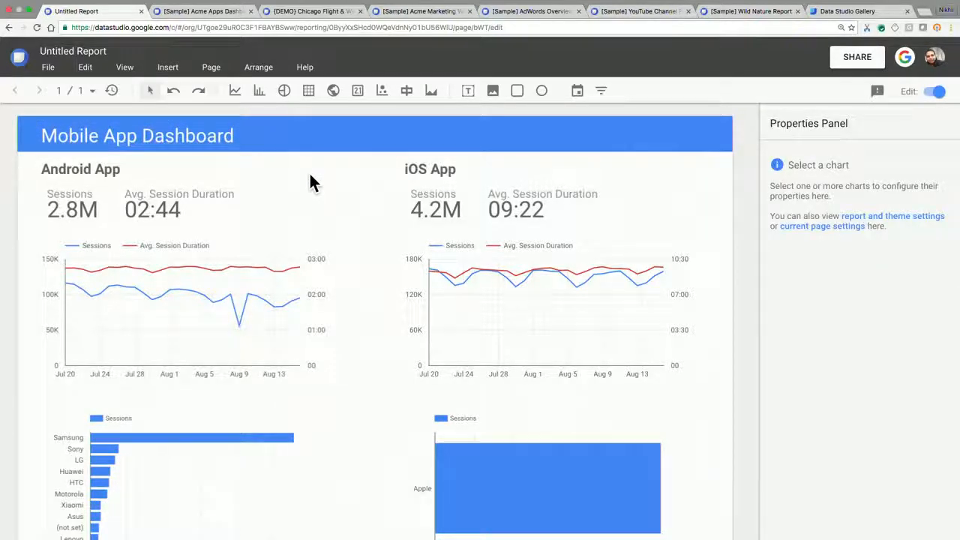
- Change the iOS bar chart's dimension to Mobile Device Info
{"action": "scroll", "coordinate": [355, 358], "scroll_direction": "down", "scroll_amount": 2}
{"action": "left_click", "coordinate": [528, 406]}
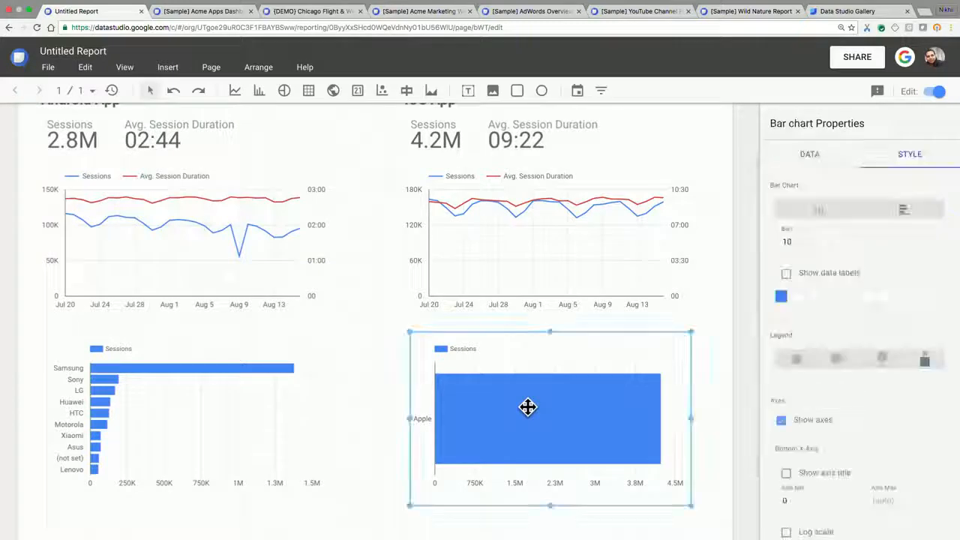
{"action": "left_click", "coordinate": [809, 156]}
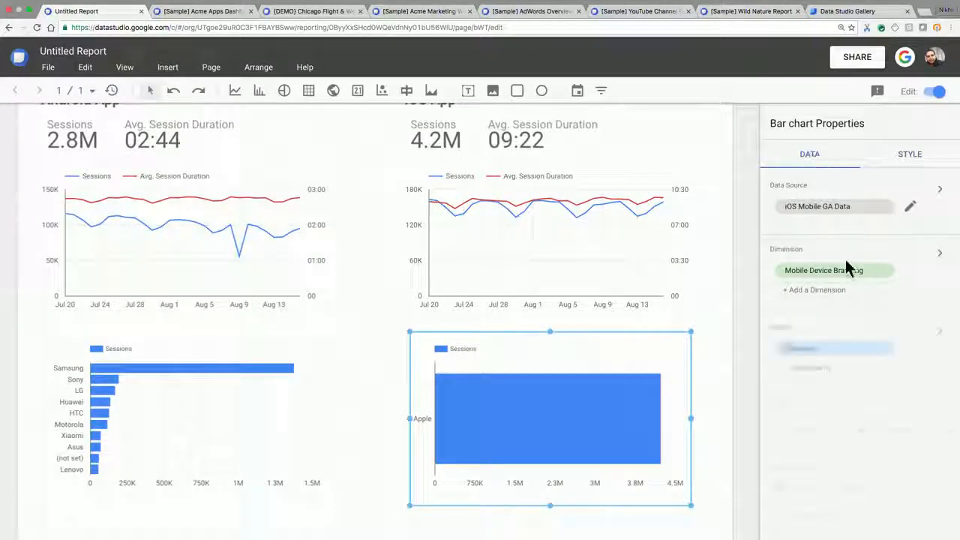
{"action": "left_click", "coordinate": [835, 273]}
{"action": "left_click", "coordinate": [933, 121]}
{"action": "type", "text": "mobil"}
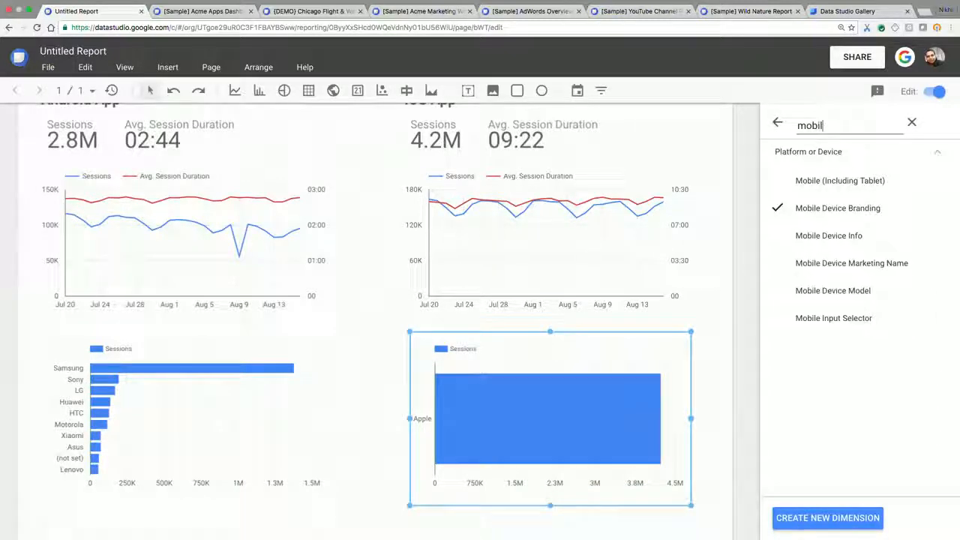
{"action": "left_click", "coordinate": [859, 237]}
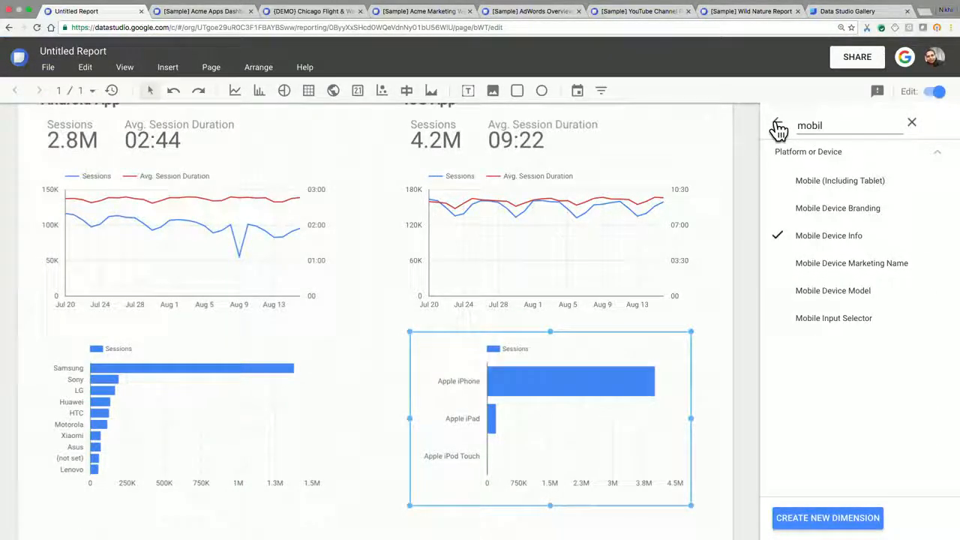
{"action": "left_click", "coordinate": [778, 127]}
- Switch the iOS bar chart to vertical bars and clear the selection
{"action": "left_click", "coordinate": [918, 163]}
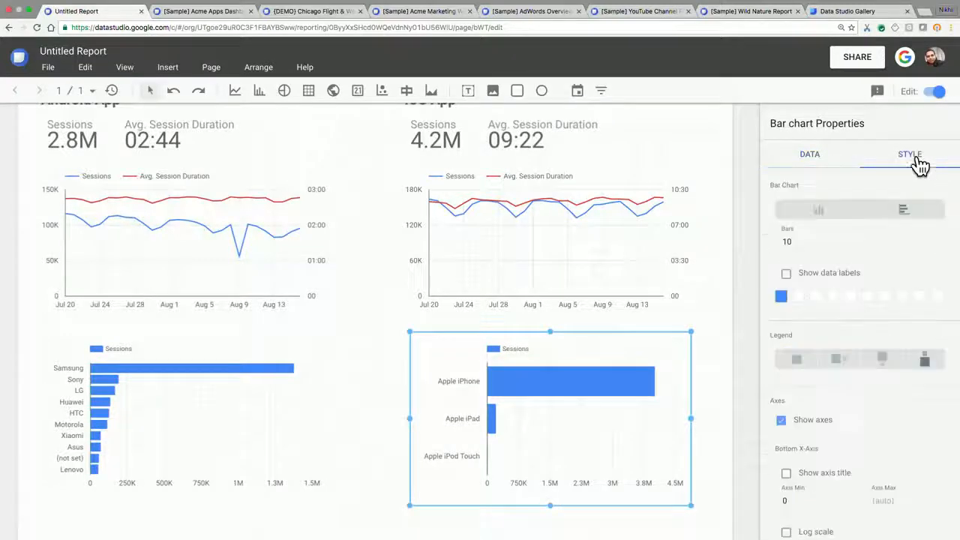
{"action": "left_click", "coordinate": [818, 212]}
{"action": "left_click", "coordinate": [383, 235]}
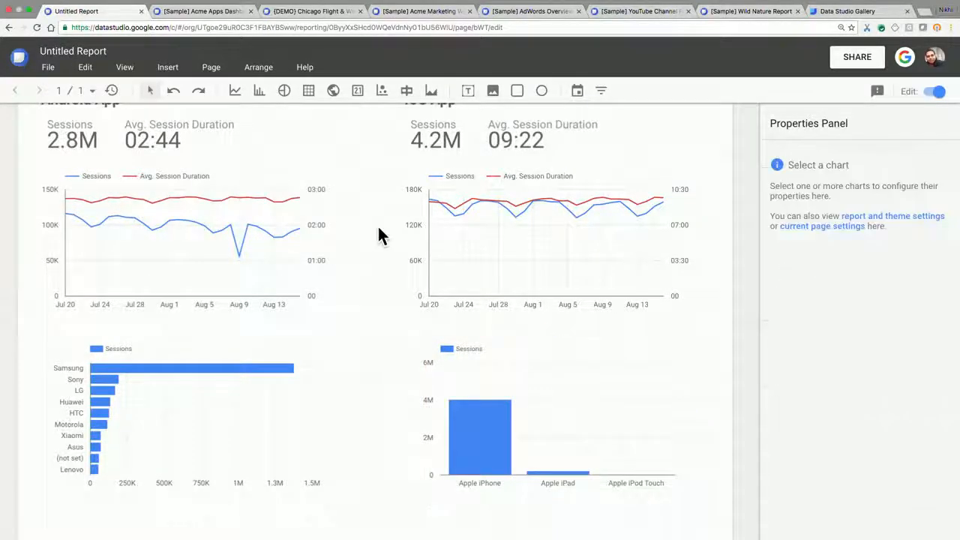
- Preview the report in view mode and examine the Android and iOS scorecards, time series and bar charts
{"action": "scroll", "coordinate": [641, 172], "scroll_direction": "up", "scroll_amount": 2}
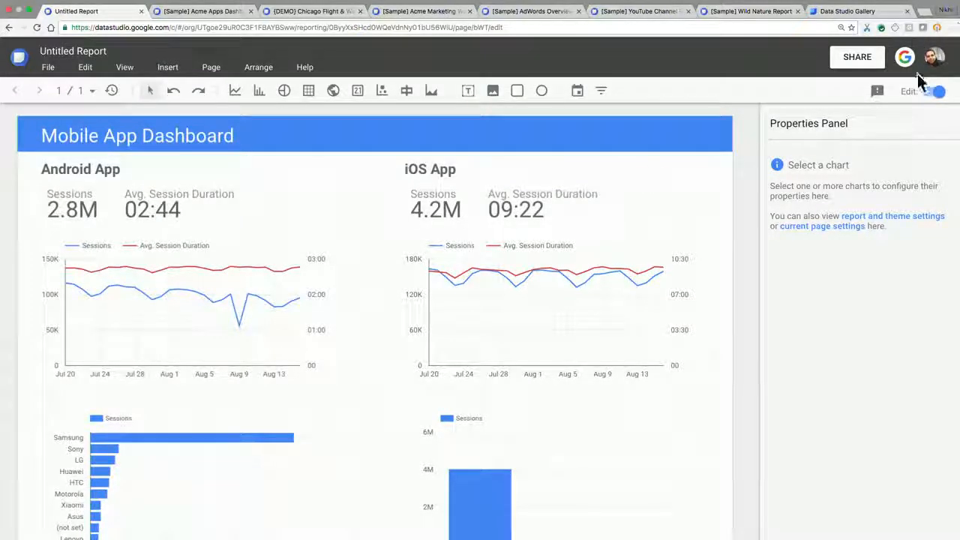
{"action": "left_click", "coordinate": [931, 93]}
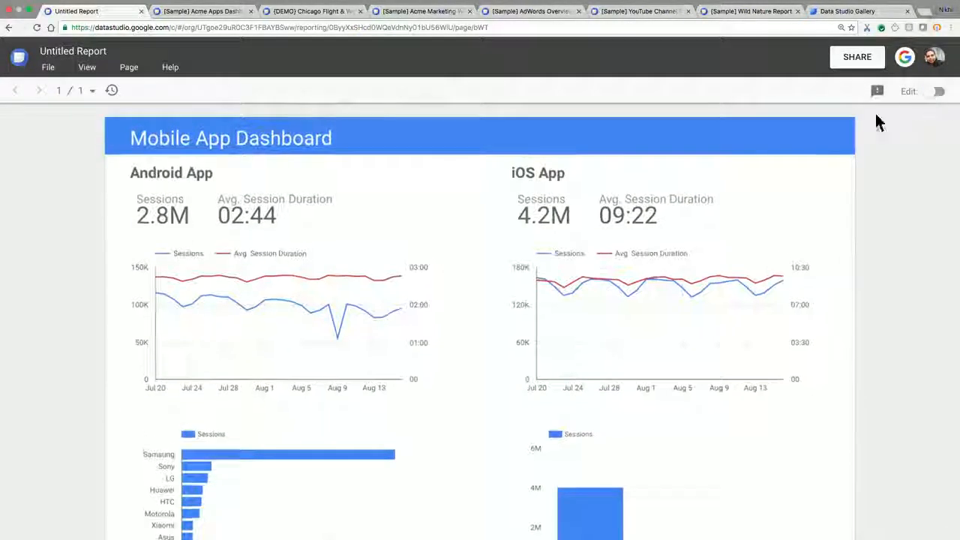
{"action": "scroll", "coordinate": [483, 271], "scroll_direction": "down", "scroll_amount": 1}
{"action": "scroll", "coordinate": [484, 278], "scroll_direction": "down", "scroll_amount": 2}
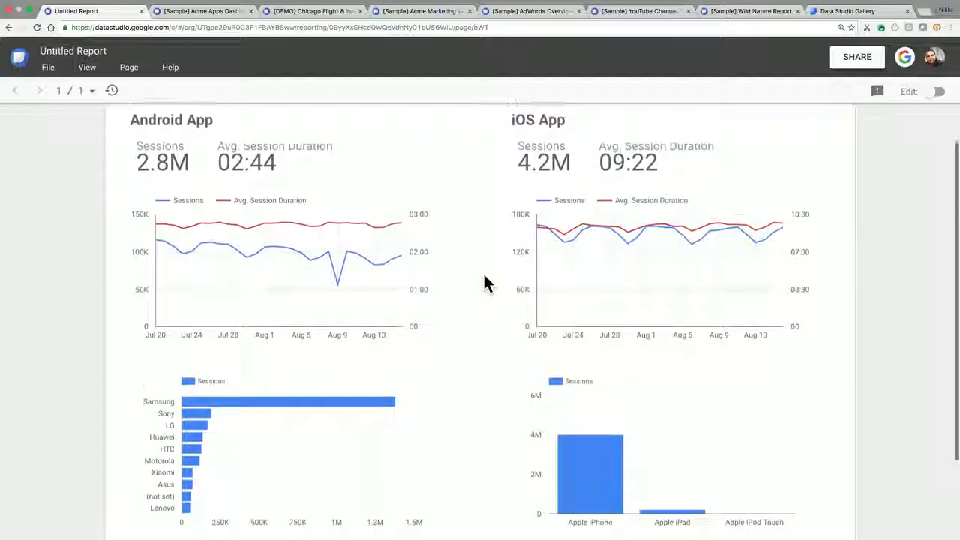
{"action": "scroll", "coordinate": [484, 277], "scroll_direction": "up", "scroll_amount": 3}
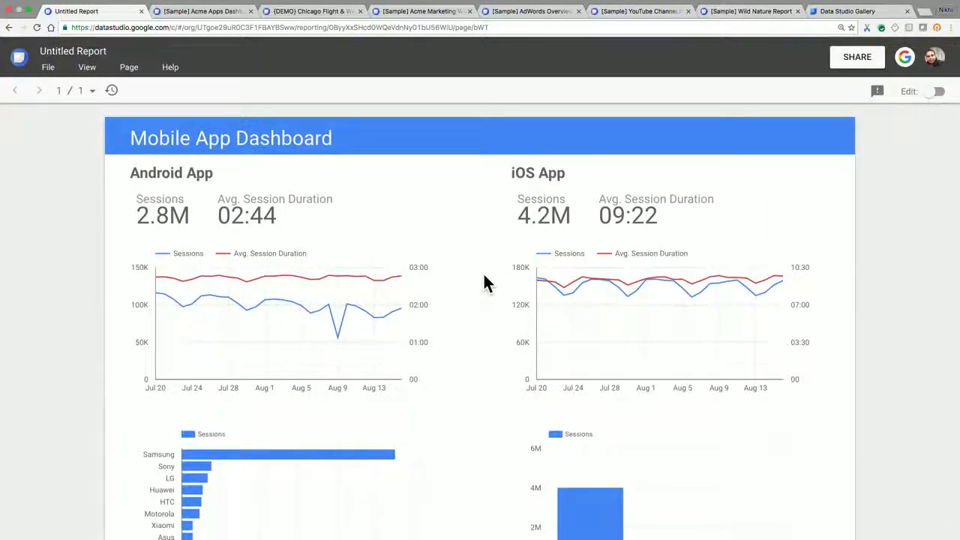
{"action": "scroll", "coordinate": [478, 277], "scroll_direction": "down", "scroll_amount": 1}
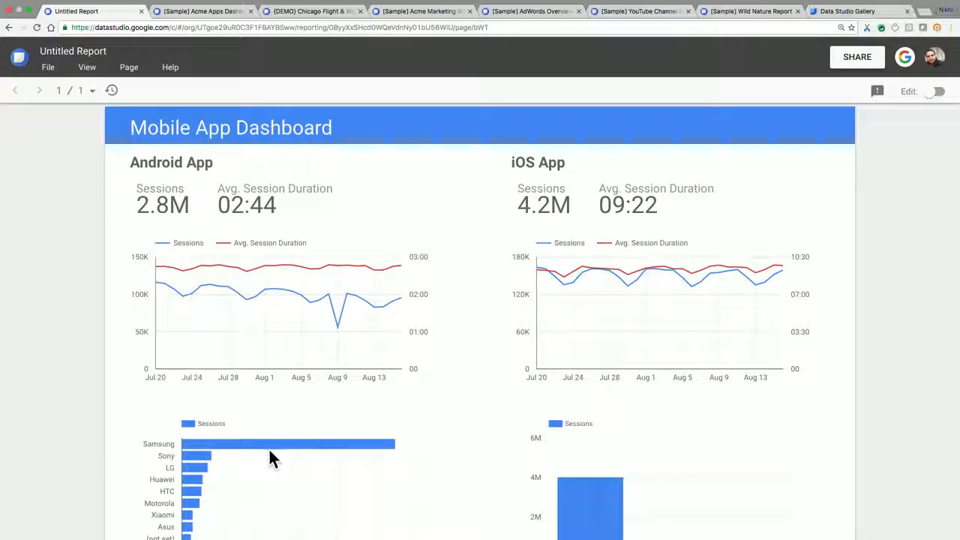
{"action": "scroll", "coordinate": [268, 450], "scroll_direction": "down", "scroll_amount": 3}
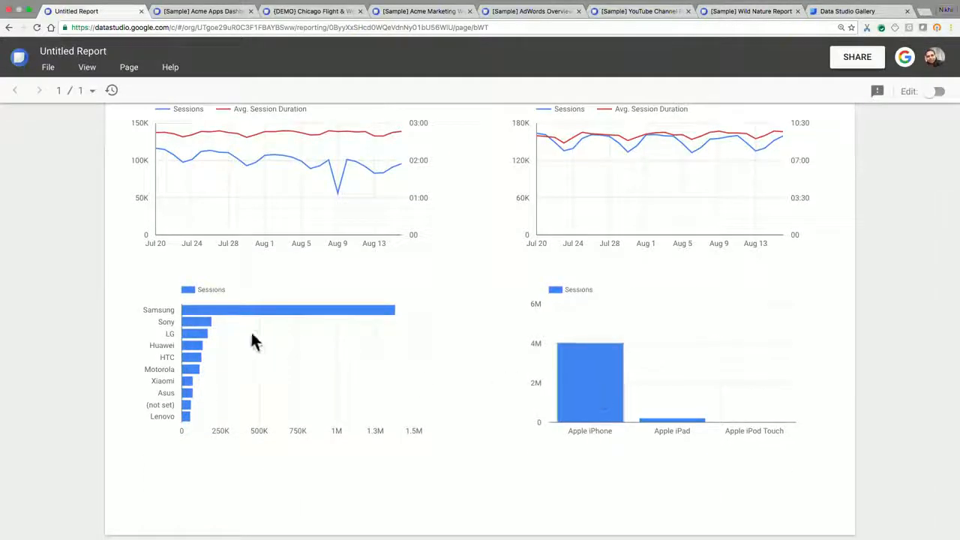
{"action": "scroll", "coordinate": [508, 189], "scroll_direction": "up", "scroll_amount": 3}
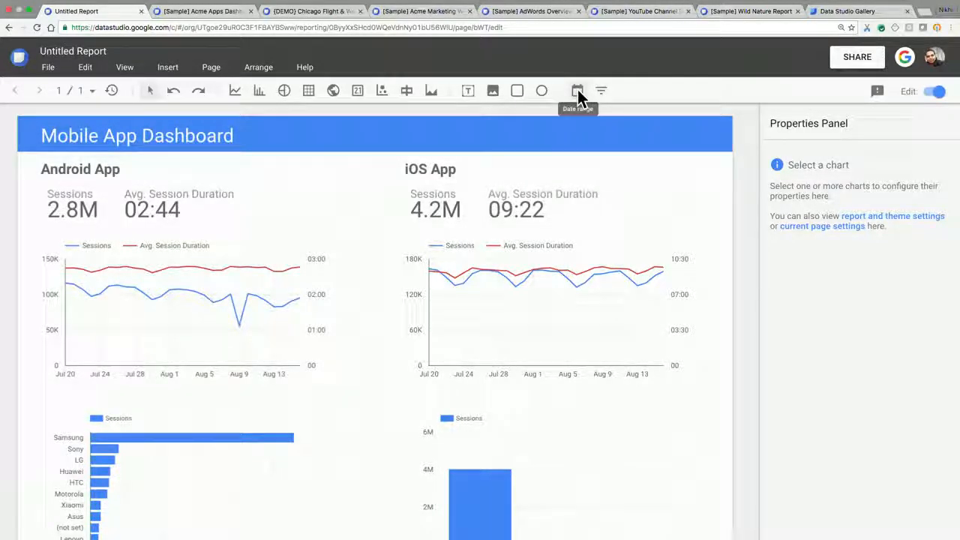
- Add a date range control in the blue banner opposite the dashboard title and make its picker text white
{"action": "left_click", "coordinate": [578, 91]}
{"action": "left_click_drag", "start_coordinate": [580, 131], "coordinate": [723, 146]}
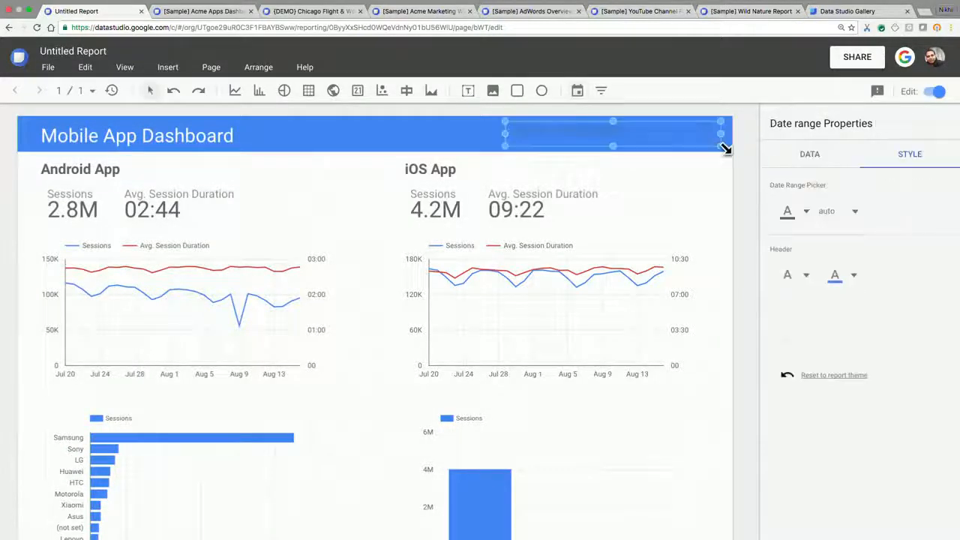
{"action": "left_click", "coordinate": [808, 213]}
{"action": "left_click", "coordinate": [937, 323]}
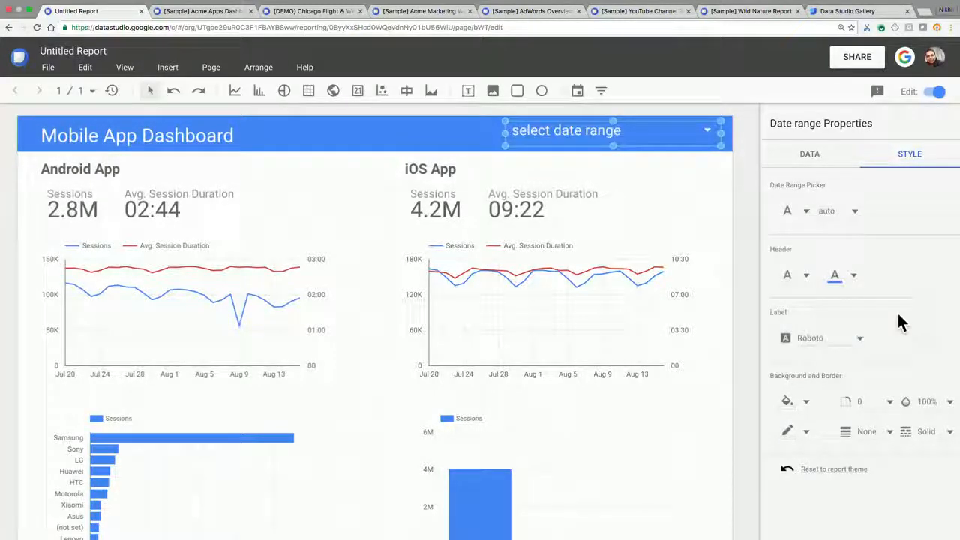
- Preview the report in view mode and apply the Last 14 days range with the date range control
{"action": "left_click", "coordinate": [936, 93]}
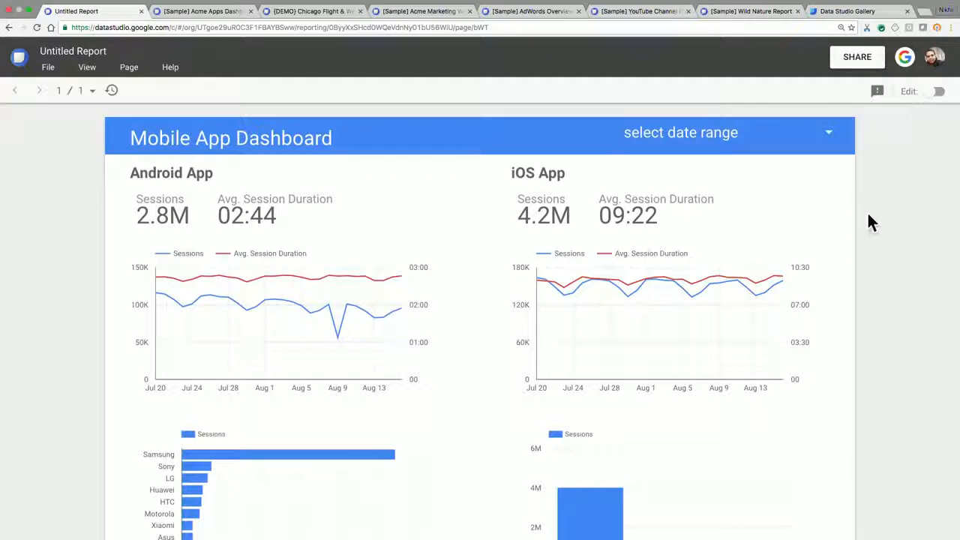
{"action": "scroll", "coordinate": [868, 215], "scroll_direction": "down", "scroll_amount": 1}
{"action": "scroll", "coordinate": [825, 199], "scroll_direction": "up", "scroll_amount": 1}
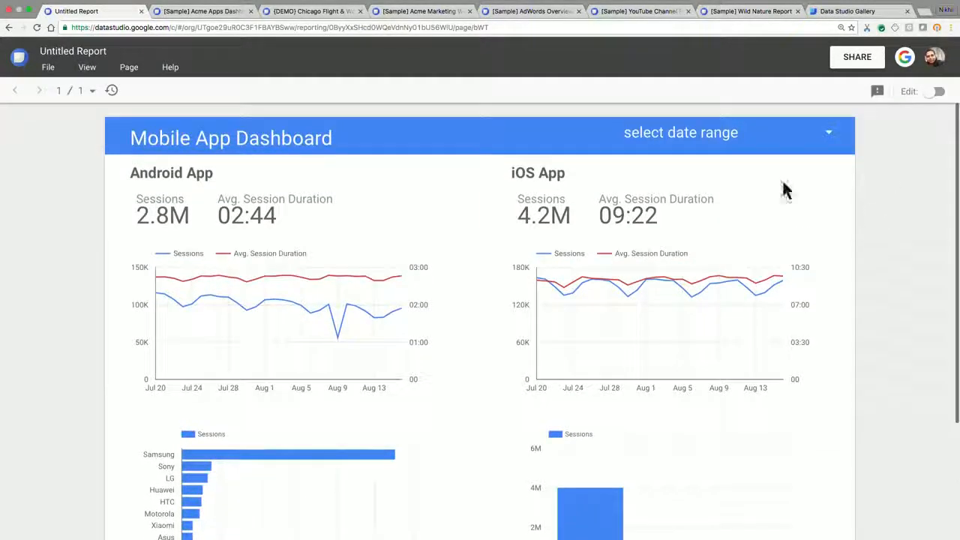
{"action": "left_click", "coordinate": [831, 142]}
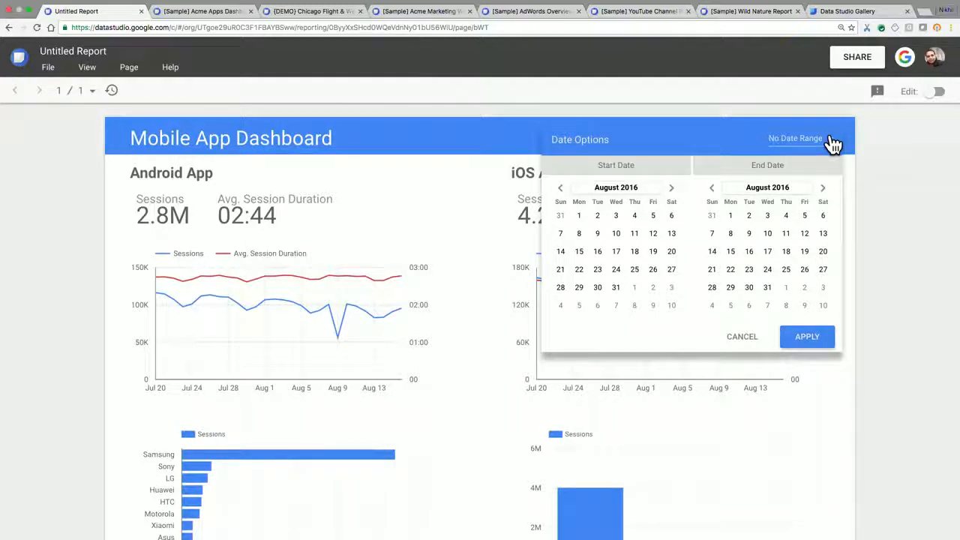
{"action": "left_click", "coordinate": [803, 145]}
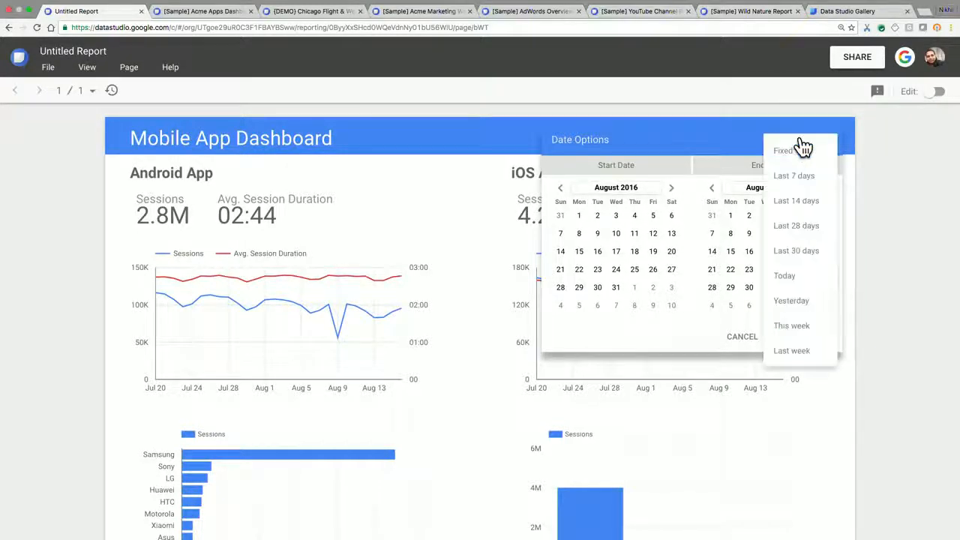
{"action": "left_click", "coordinate": [795, 211]}
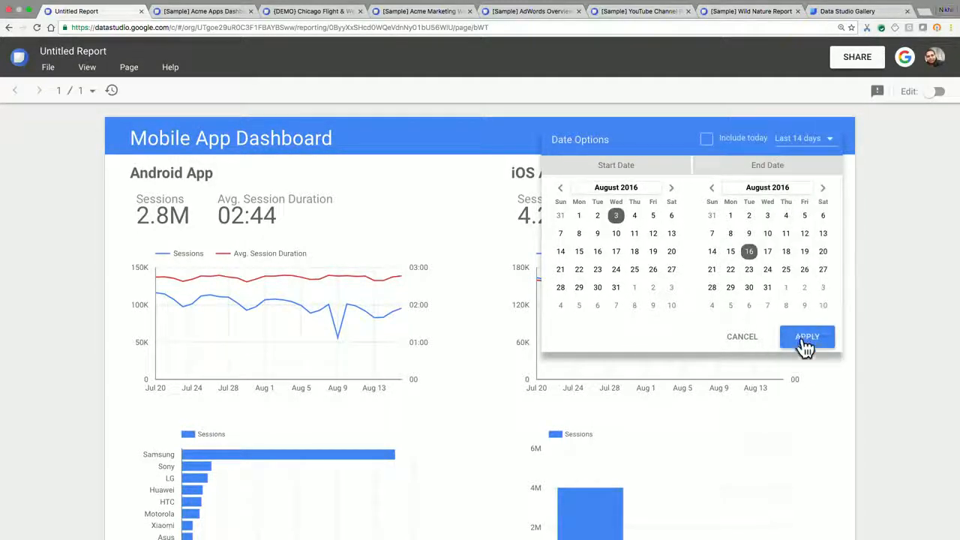
{"action": "left_click", "coordinate": [804, 341]}
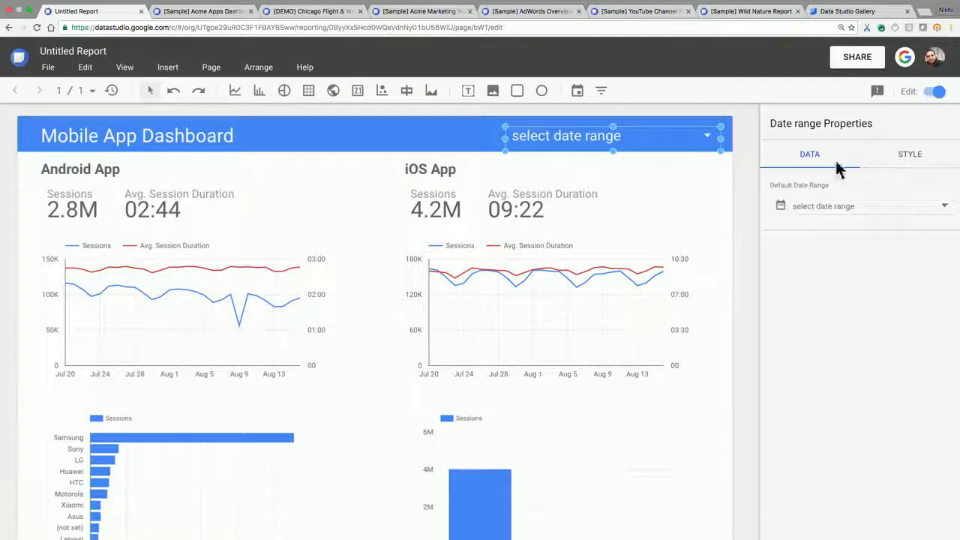
- Set the date range control's default date range to Last 28 days
{"action": "left_click", "coordinate": [834, 216]}
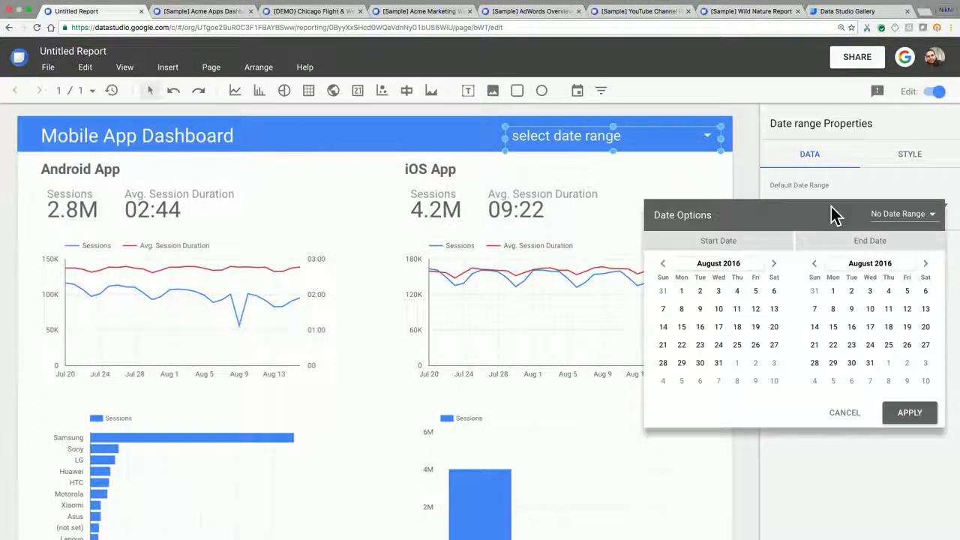
{"action": "left_click", "coordinate": [900, 224]}
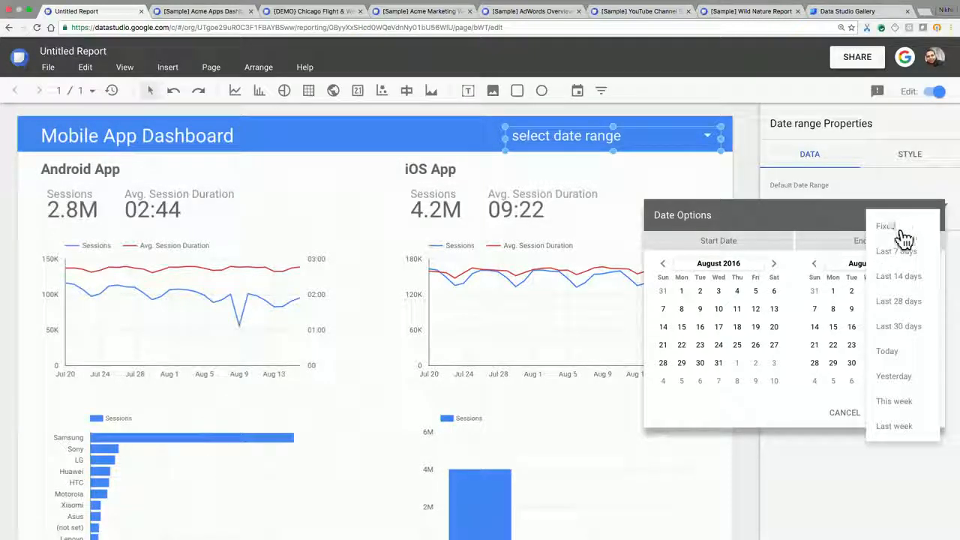
{"action": "left_click", "coordinate": [914, 308]}
{"action": "left_click", "coordinate": [910, 414]}
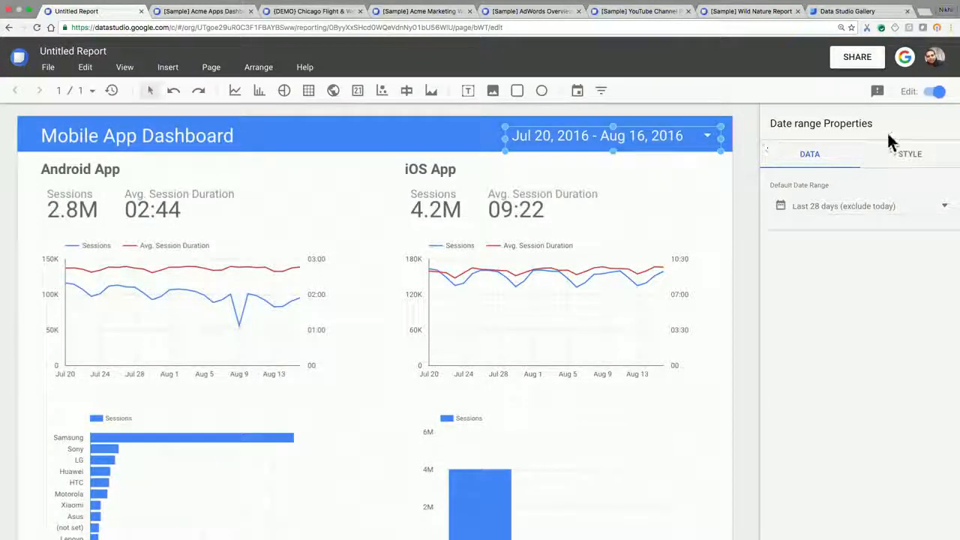
- Test the date range control in view mode by applying the Last 7 days range
{"action": "left_click", "coordinate": [935, 92]}
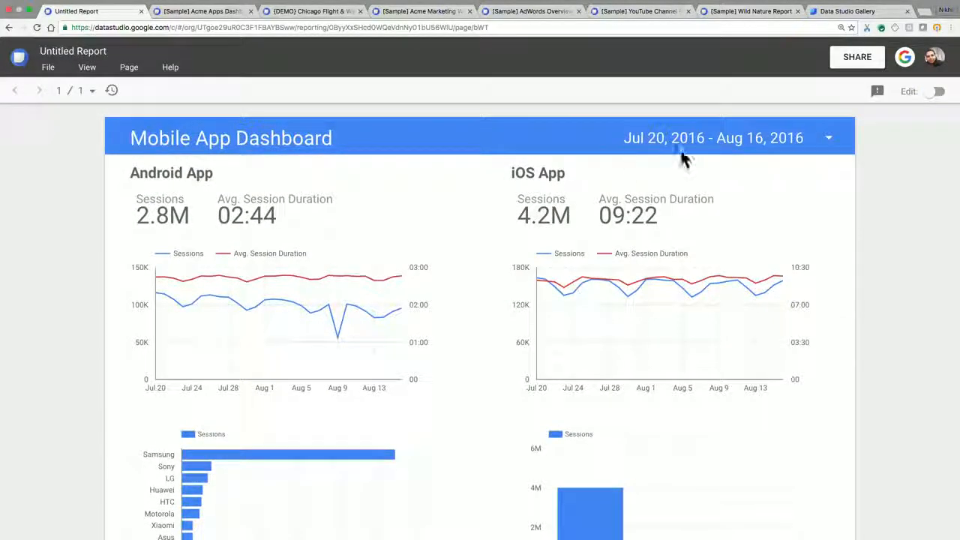
{"action": "left_click", "coordinate": [830, 140]}
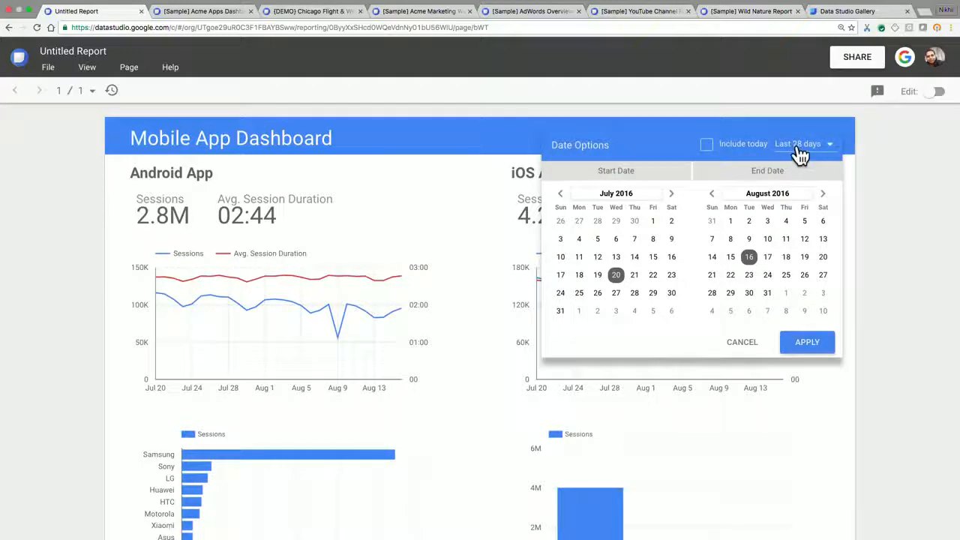
{"action": "left_click", "coordinate": [799, 150]}
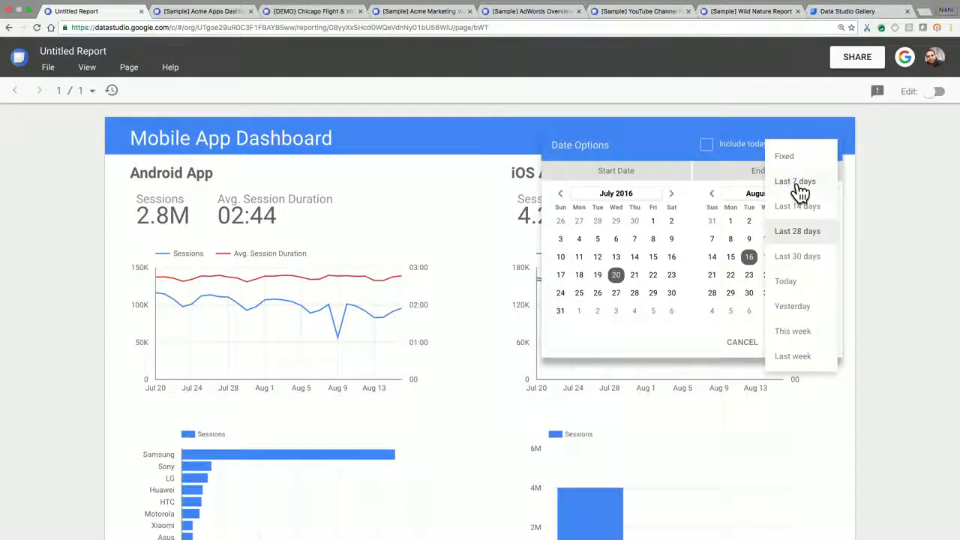
{"action": "left_click", "coordinate": [799, 188]}
{"action": "left_click", "coordinate": [811, 343]}
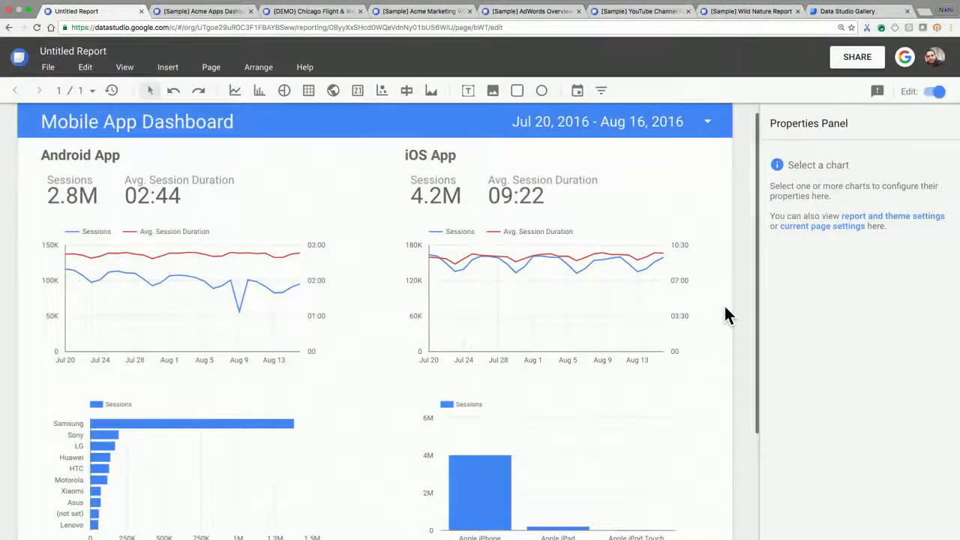
{"action": "scroll", "coordinate": [724, 315], "scroll_direction": "up", "scroll_amount": 1}
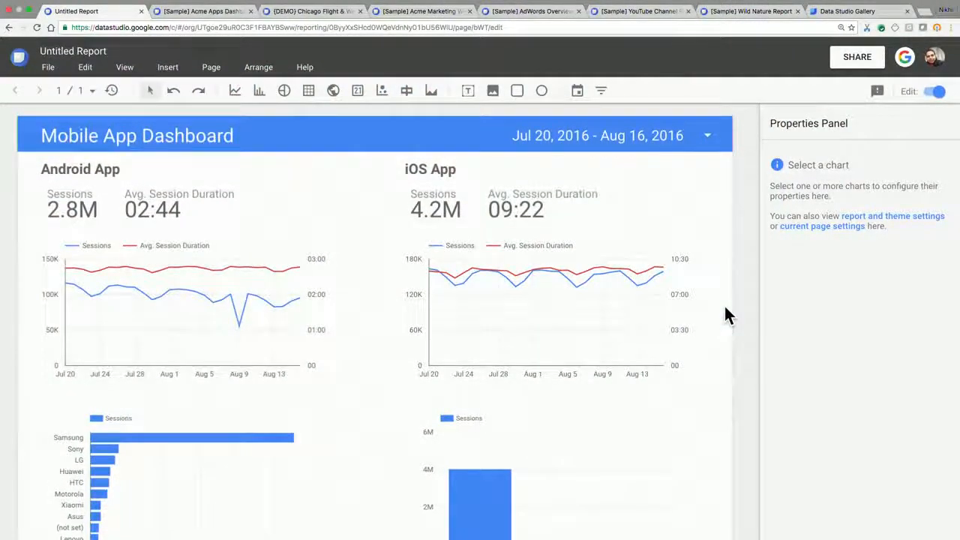
- Narrow the Android device-branding bar chart and extend its outer edge to the page border, freeing space beside it
{"action": "scroll", "coordinate": [724, 315], "scroll_direction": "down", "scroll_amount": 3}
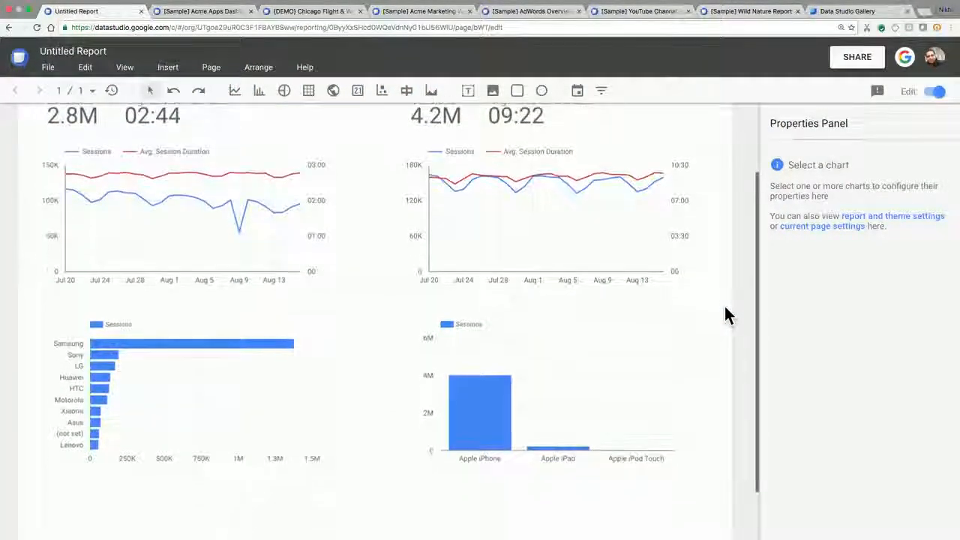
{"action": "left_click", "coordinate": [209, 362]}
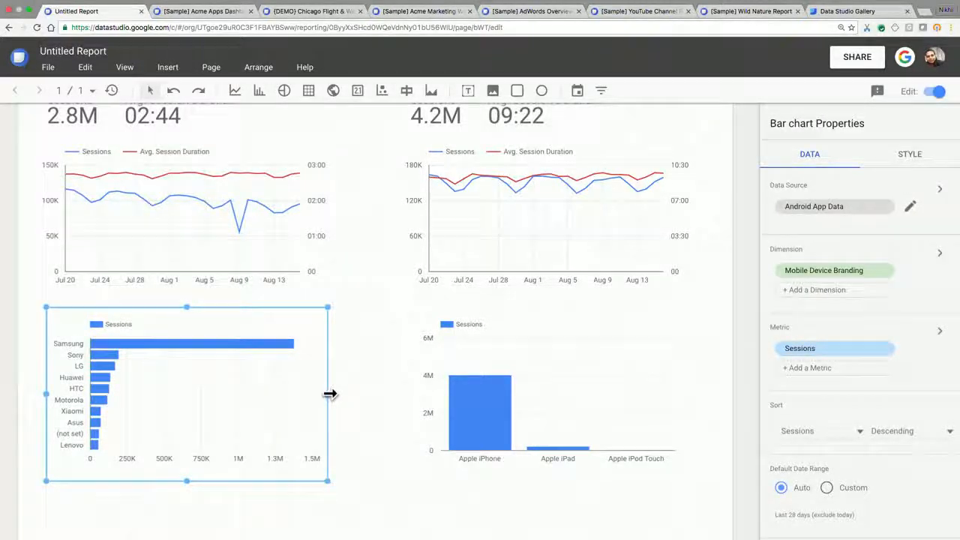
{"action": "left_click_drag", "start_coordinate": [328, 393], "coordinate": [251, 393]}
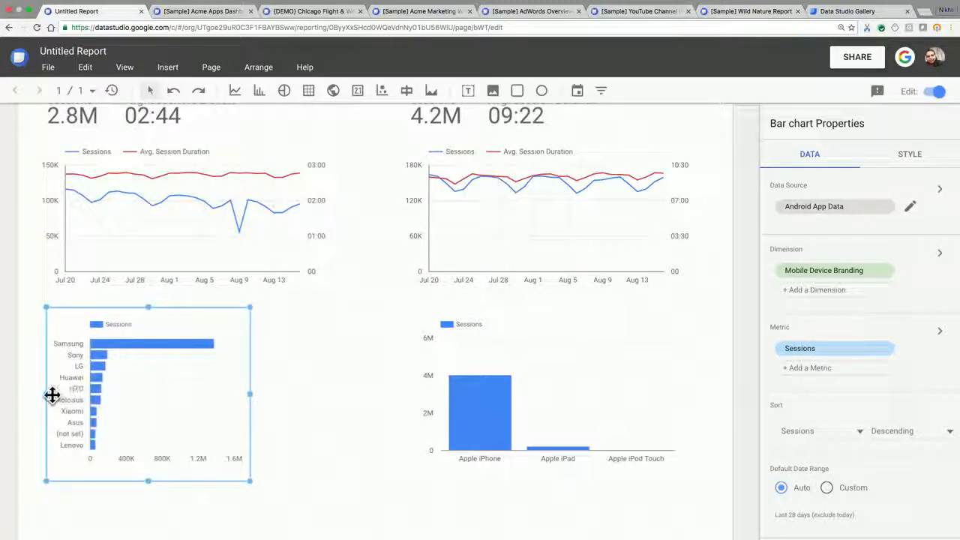
{"action": "right_click", "coordinate": [47, 393]}
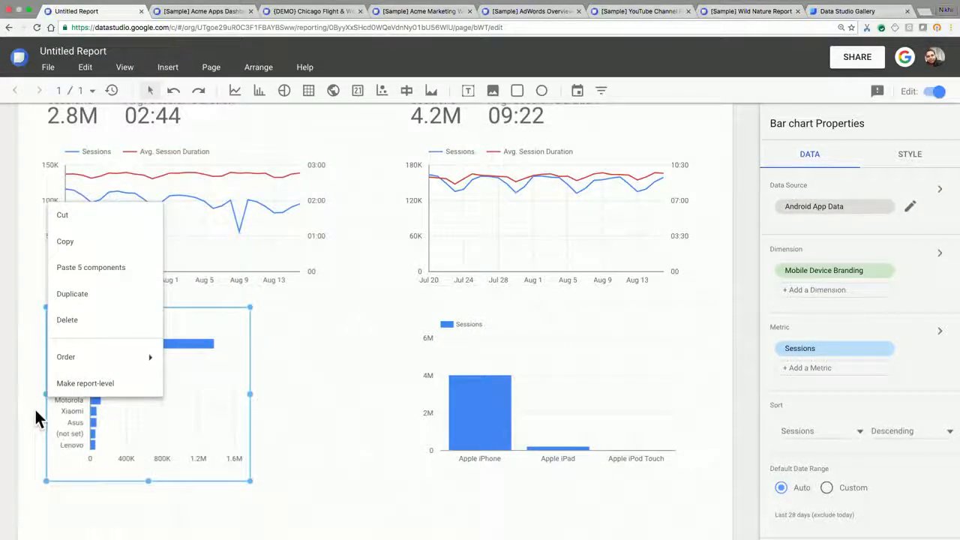
{"action": "left_click", "coordinate": [42, 391]}
{"action": "left_click_drag", "start_coordinate": [42, 391], "coordinate": [18, 396]}
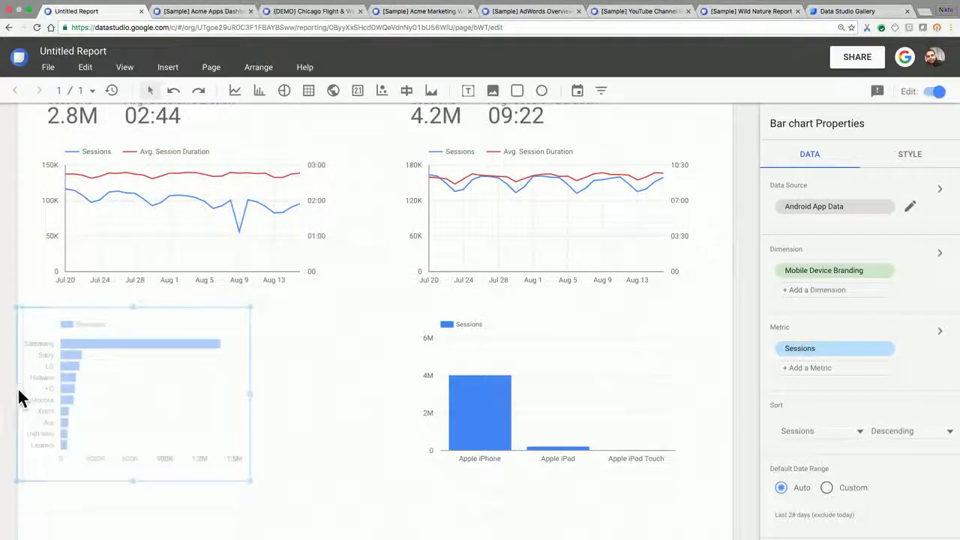
- Add a filter control in the gap between the Android bar chart and the iOS column chart, then widen it slightly
{"action": "left_click", "coordinate": [602, 92]}
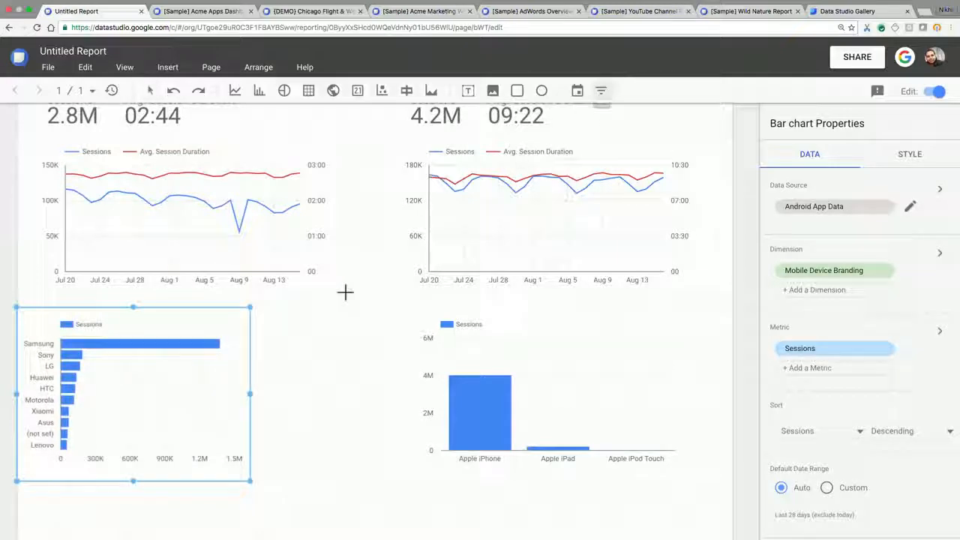
{"action": "mouse_move", "coordinate": [303, 417]}
{"action": "left_mouse_down"}
{"action": "mouse_move", "coordinate": [330, 424]}
{"action": "mouse_move", "coordinate": [340, 487]}
{"action": "left_mouse_up"}
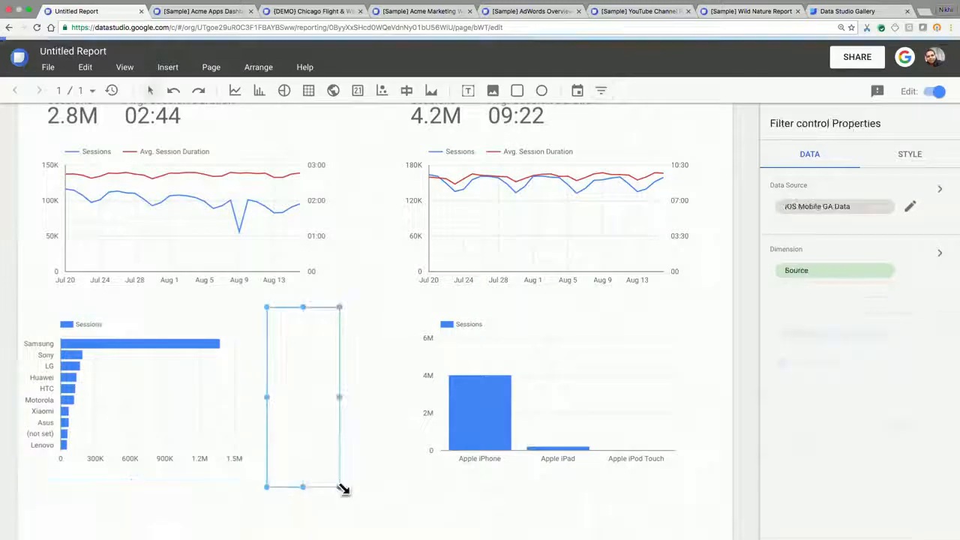
{"action": "mouse_move", "coordinate": [343, 398]}
{"action": "left_mouse_down"}
{"action": "mouse_move", "coordinate": [366, 408]}
{"action": "mouse_move", "coordinate": [359, 402]}
{"action": "left_mouse_up"}
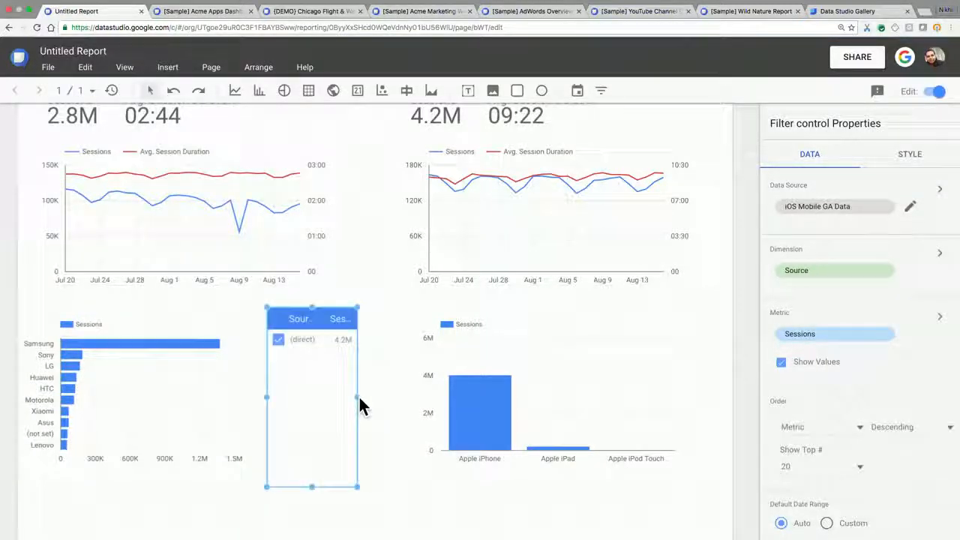
- Change the filter control's dimension to Mobile Device Branding
{"action": "left_click", "coordinate": [846, 276]}
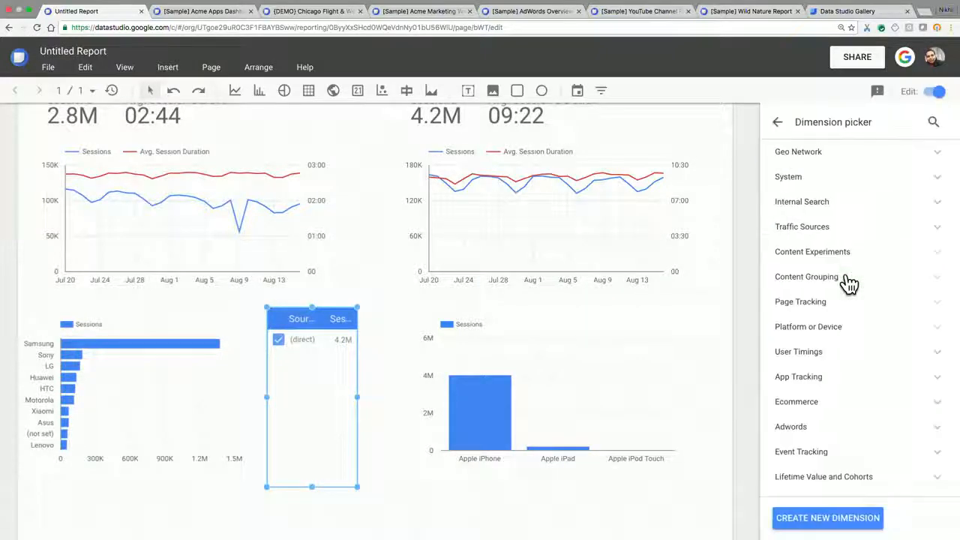
{"action": "left_click", "coordinate": [933, 122]}
{"action": "type", "text": "devic"}
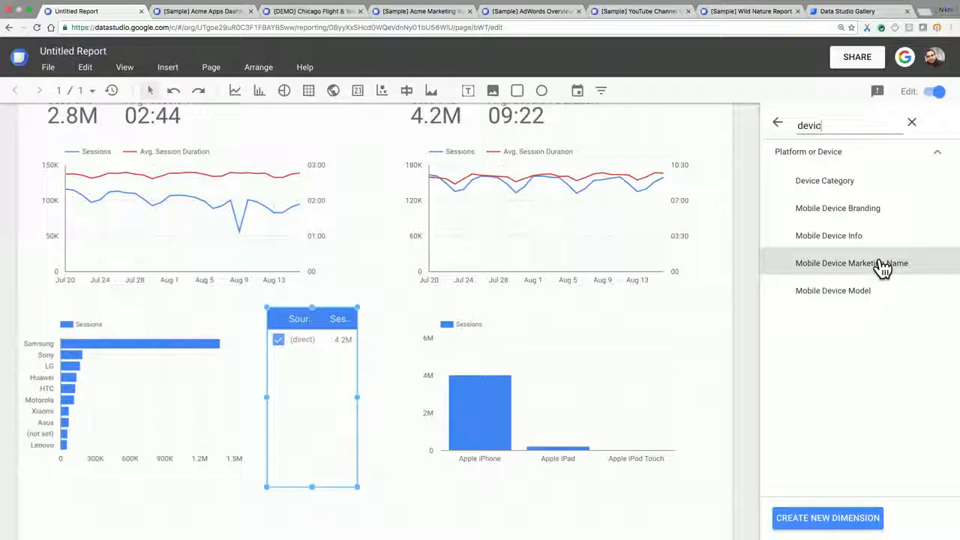
{"action": "left_click", "coordinate": [894, 213]}
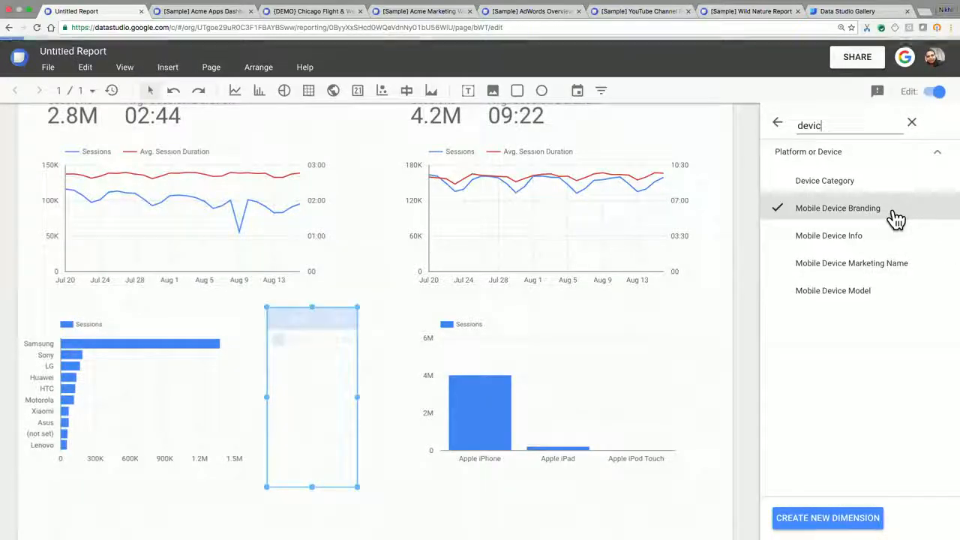
{"action": "left_click", "coordinate": [777, 127]}
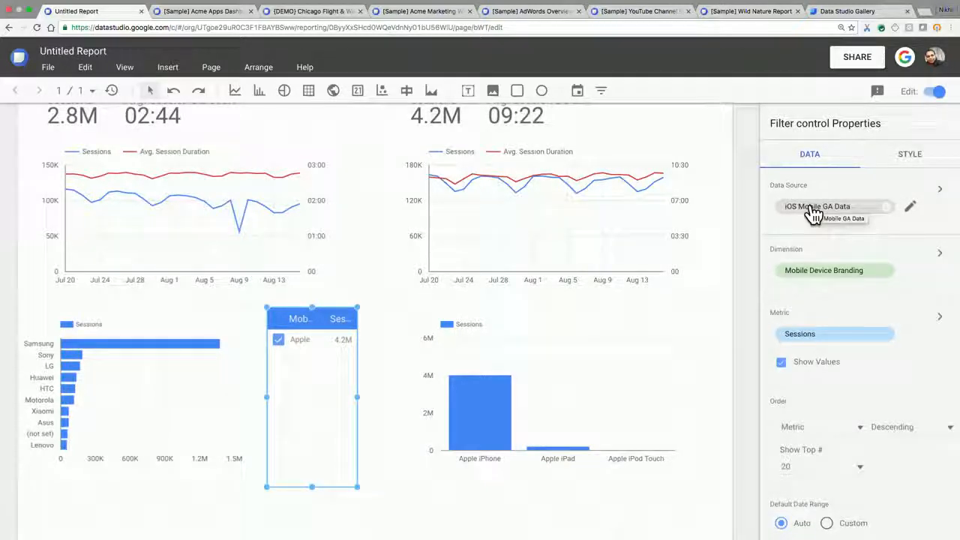
- Switch the filter control's data source to Android App Data and widen the control so its columns are readable
{"action": "left_click", "coordinate": [813, 210]}
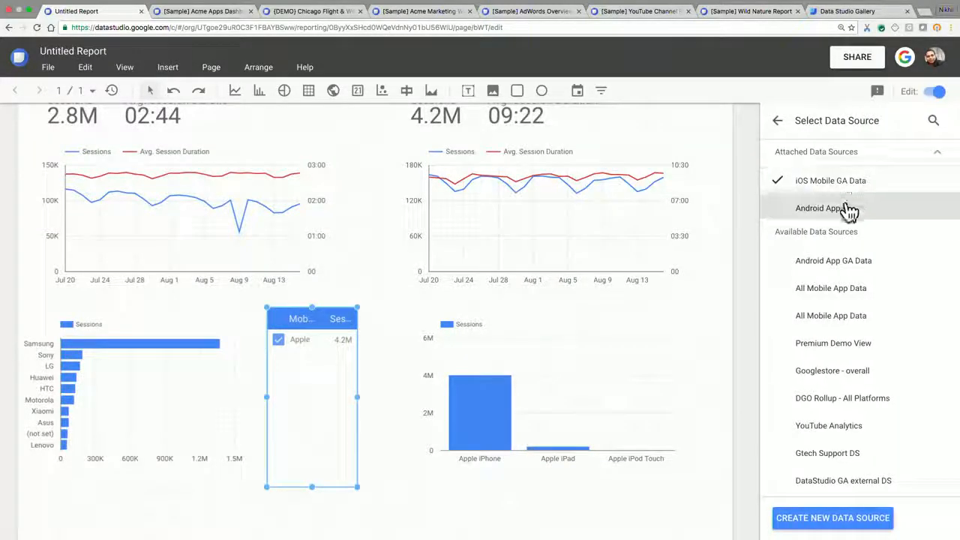
{"action": "left_click", "coordinate": [844, 216]}
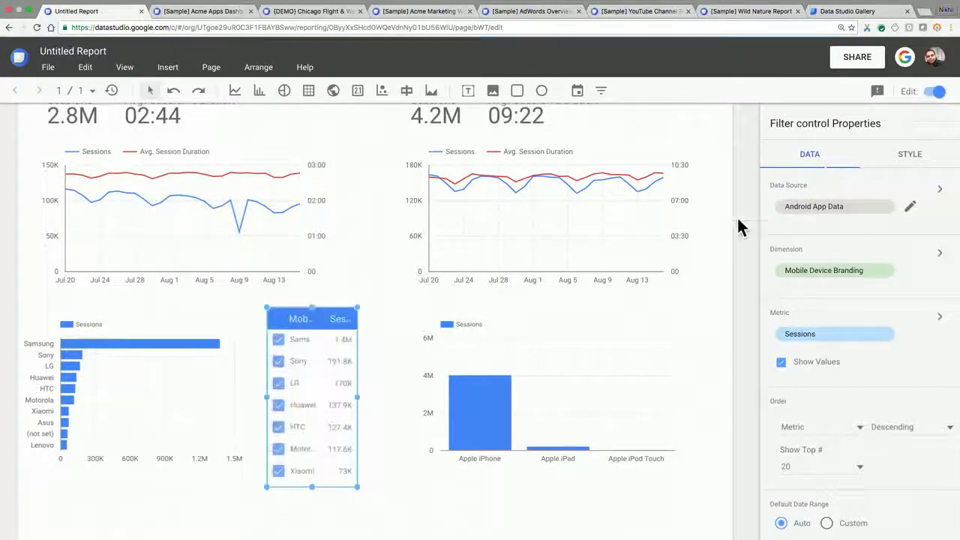
{"action": "right_click", "coordinate": [357, 396]}
{"action": "key", "text": "Escape"}
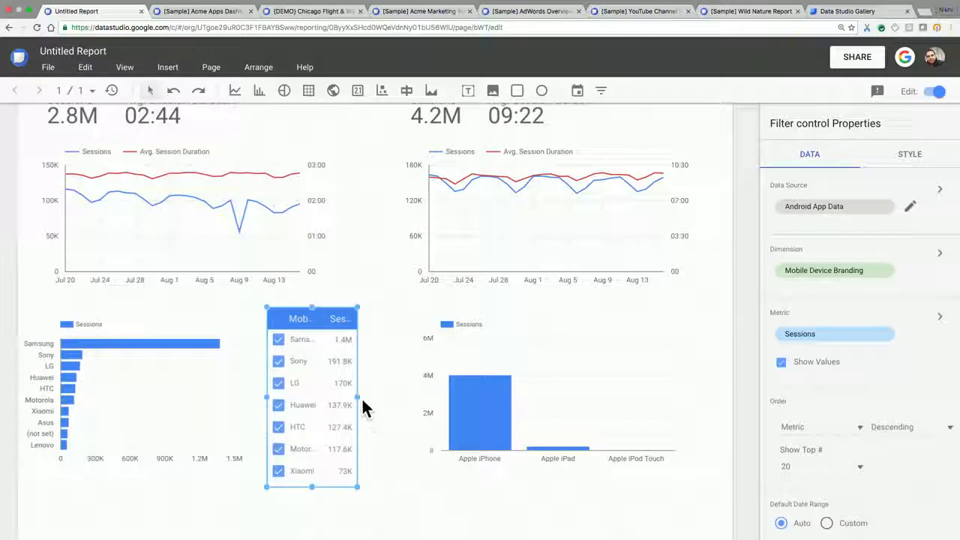
{"action": "left_click_drag", "start_coordinate": [360, 396], "coordinate": [383, 403]}
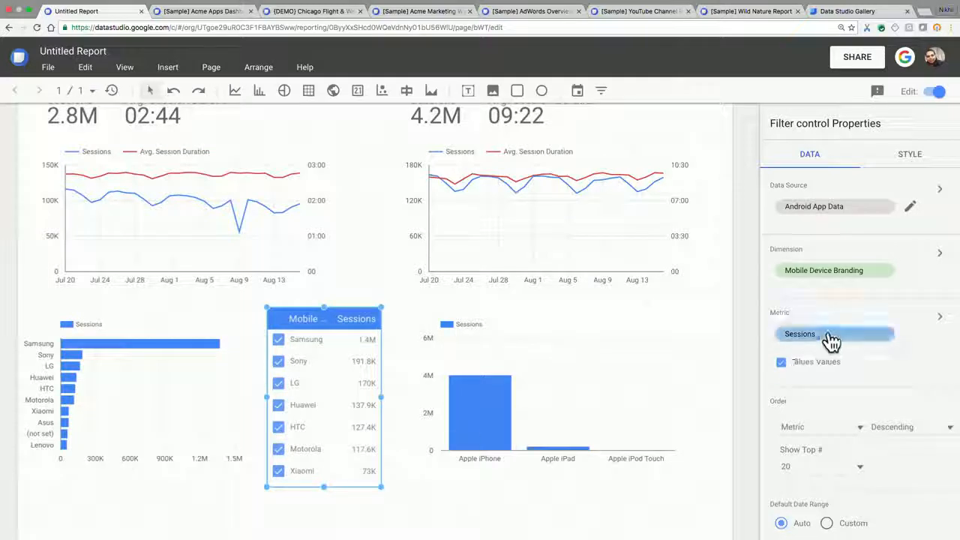
- Turn off Show Values for the filter control and narrow it to fit its brand list
{"action": "left_click", "coordinate": [781, 363]}
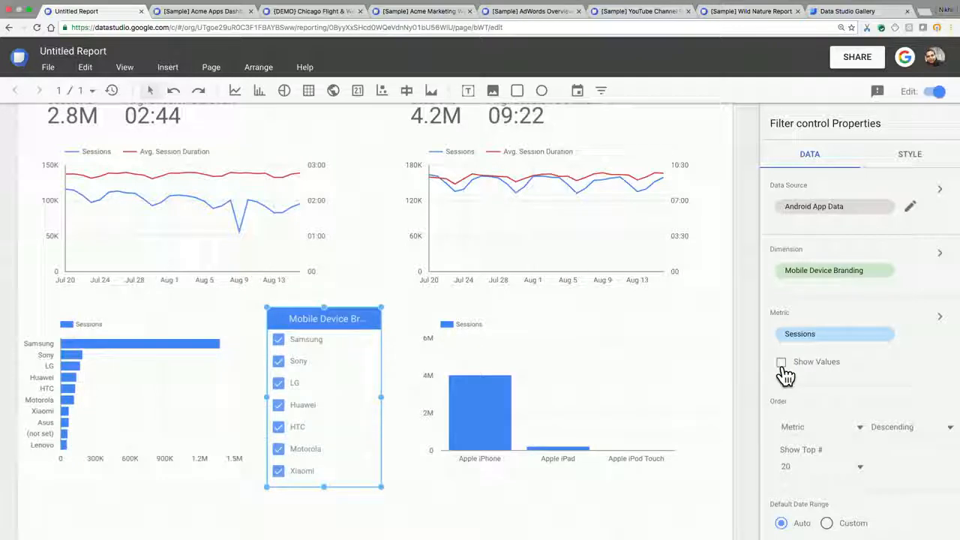
{"action": "left_click", "coordinate": [783, 364]}
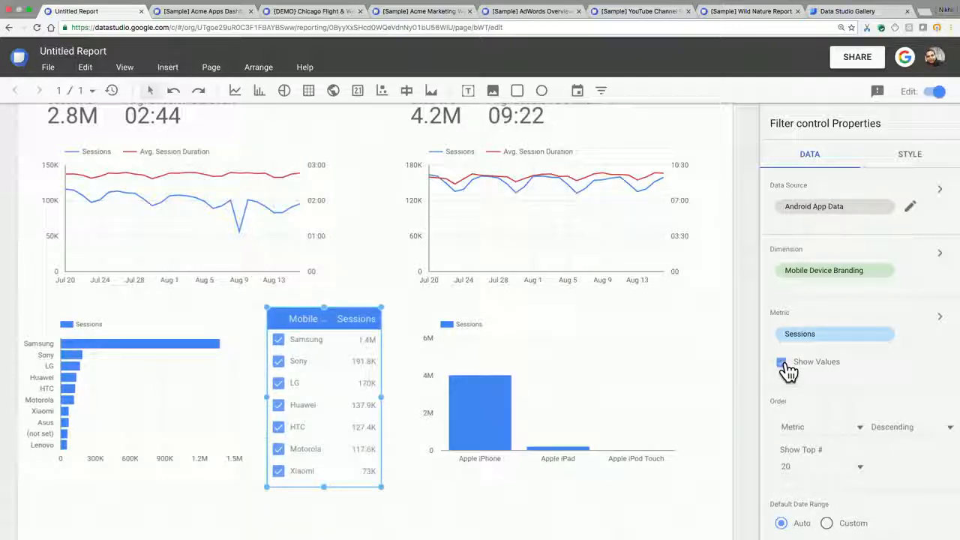
{"action": "left_click", "coordinate": [783, 363]}
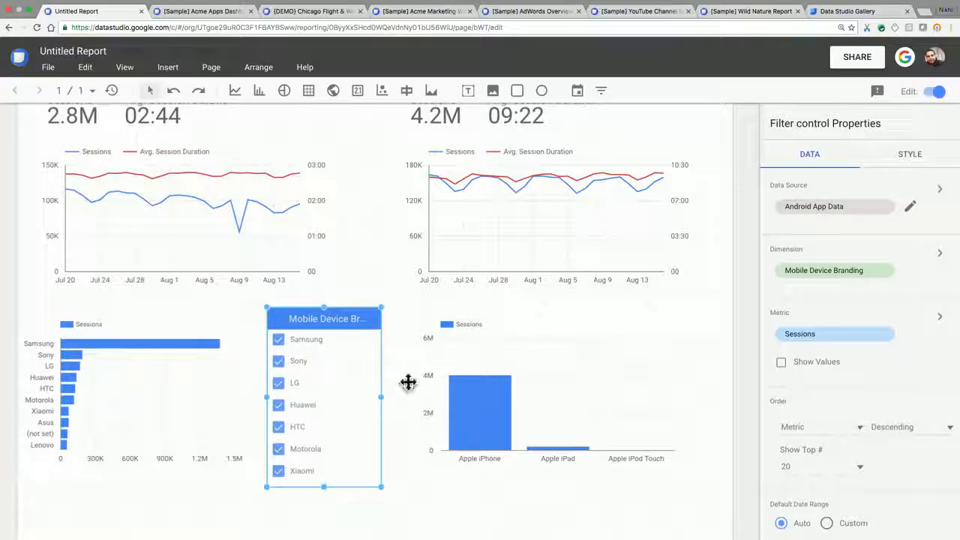
{"action": "left_click_drag", "start_coordinate": [382, 396], "coordinate": [348, 391]}
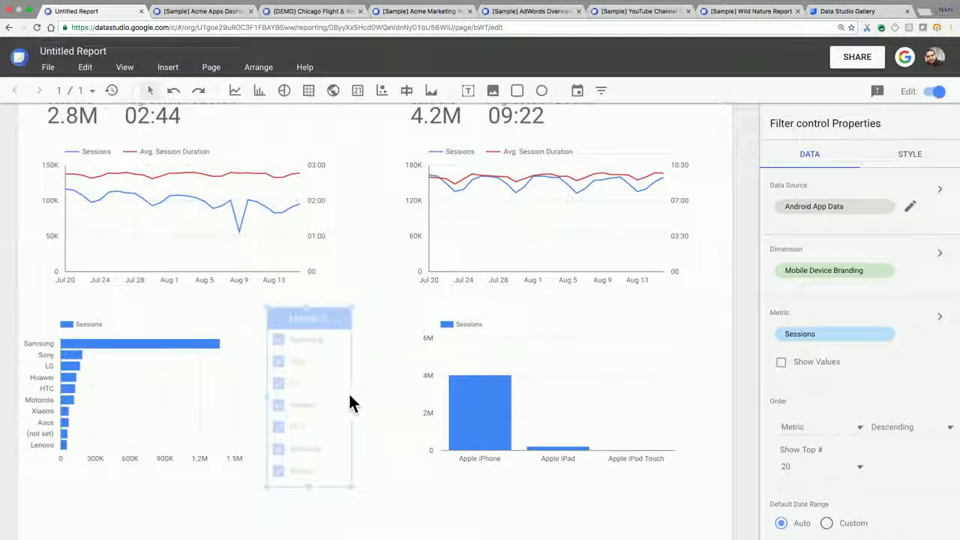
{"action": "left_click", "coordinate": [384, 318]}
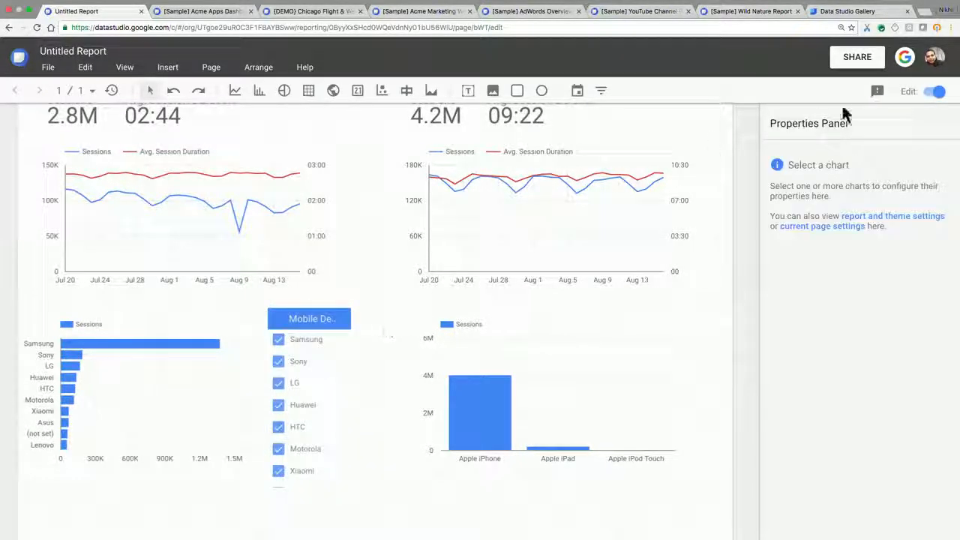
- Test the filter control in view mode by showing only Sony, check both apps' charts, then reset the filter and return to editing
{"action": "left_click", "coordinate": [934, 93]}
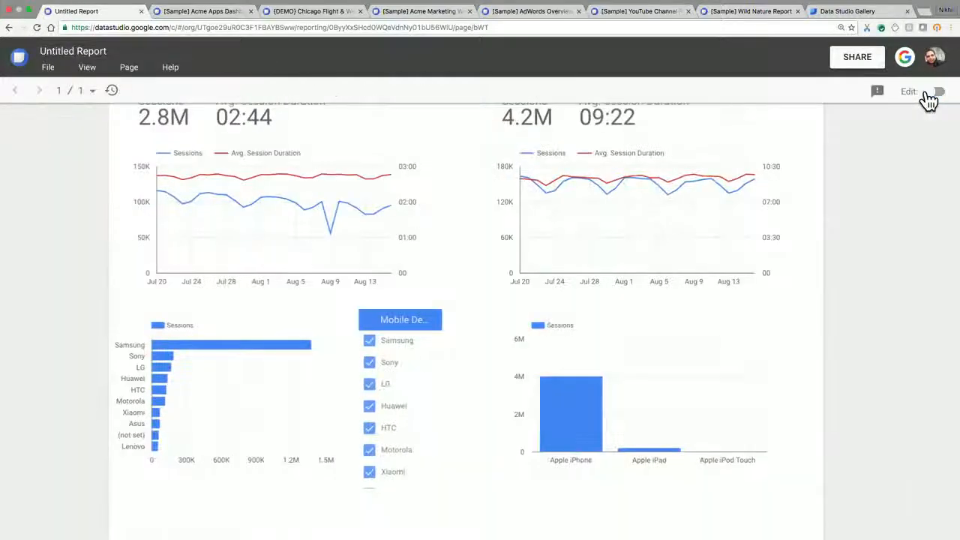
{"action": "mouse_move", "coordinate": [449, 450]}
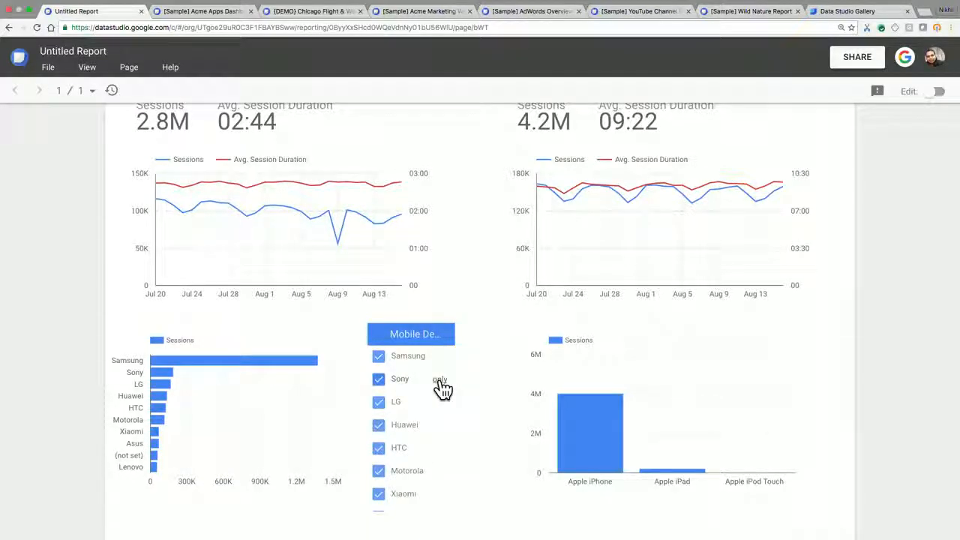
{"action": "left_click", "coordinate": [441, 381]}
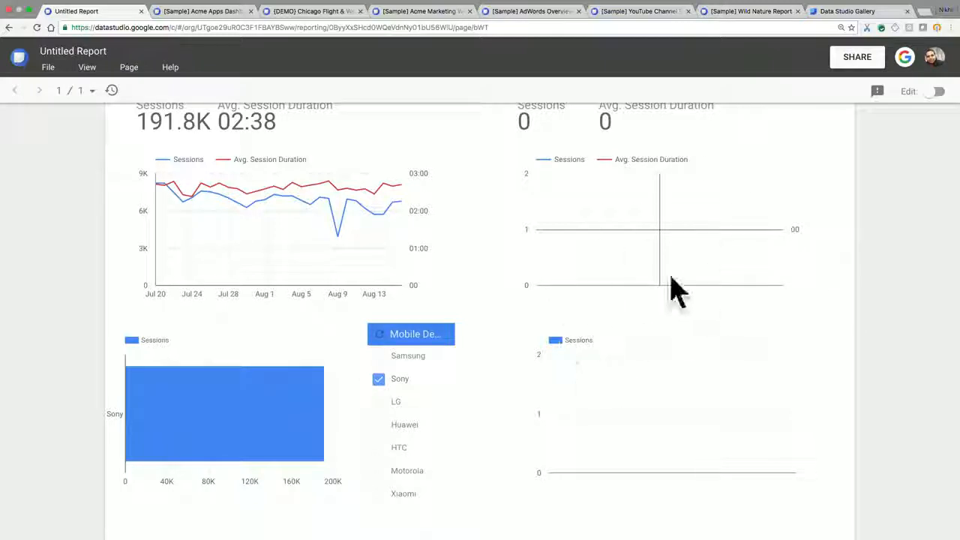
{"action": "scroll", "coordinate": [644, 338], "scroll_direction": "up", "scroll_amount": 2}
{"action": "scroll", "coordinate": [646, 337], "scroll_direction": "down", "scroll_amount": 2}
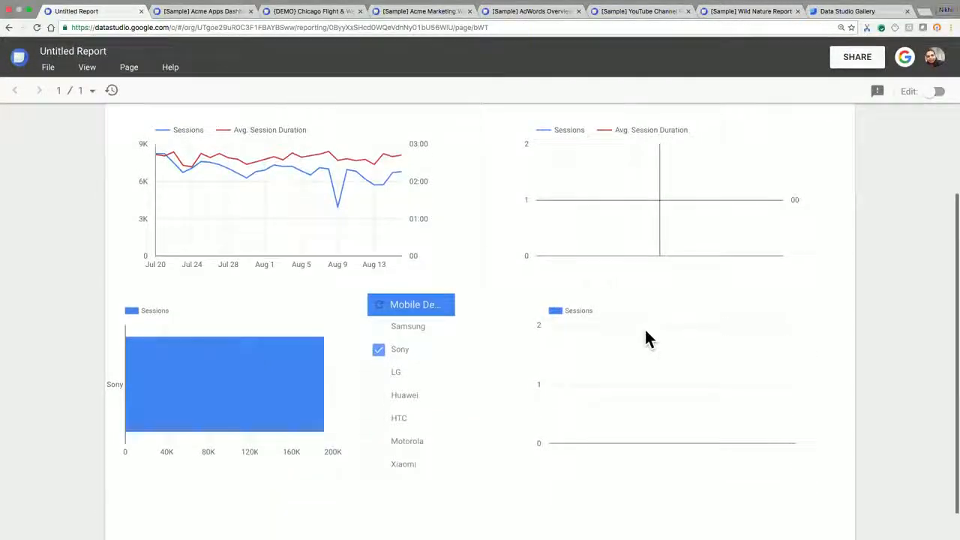
{"action": "scroll", "coordinate": [644, 337], "scroll_direction": "up", "scroll_amount": 2}
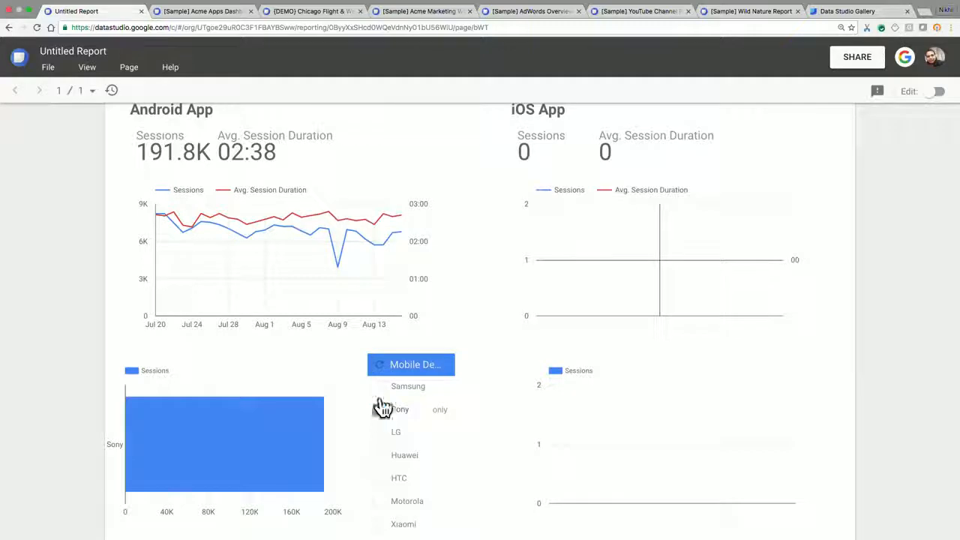
{"action": "left_click", "coordinate": [379, 364]}
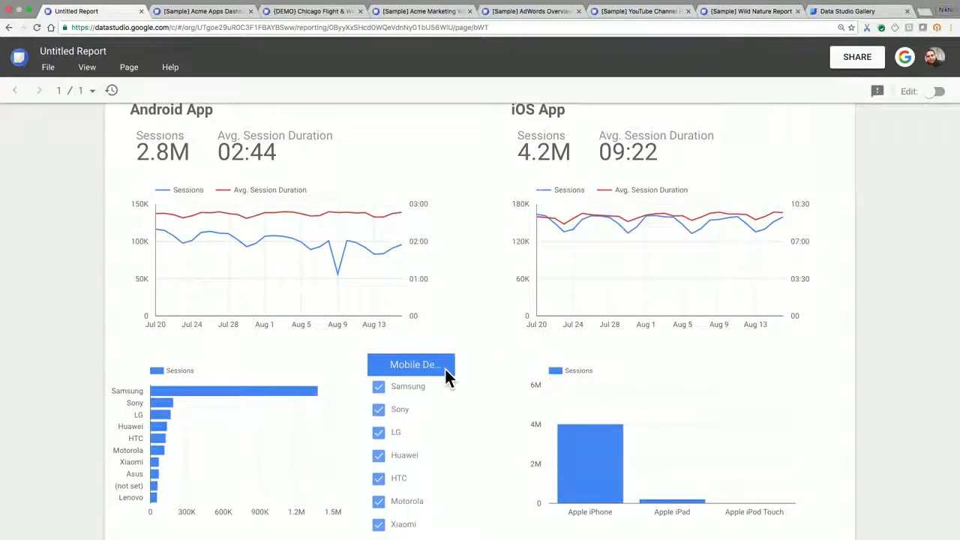
{"action": "scroll", "coordinate": [445, 315], "scroll_direction": "up", "scroll_amount": 1}
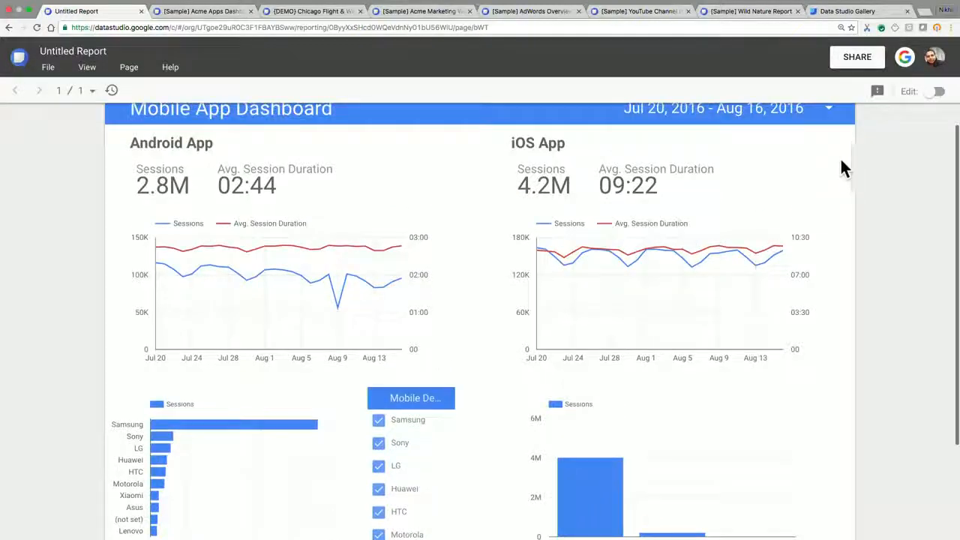
{"action": "left_click", "coordinate": [937, 91]}
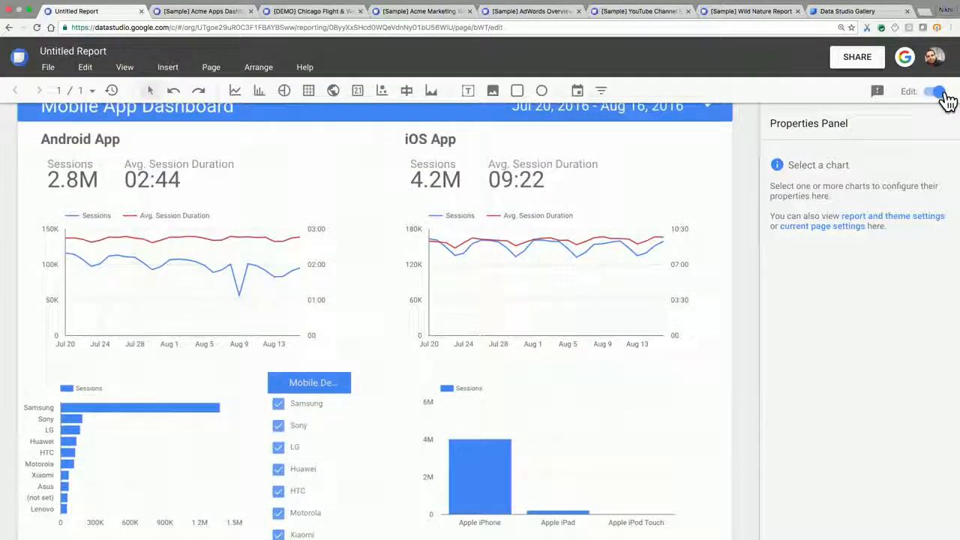
- Group the Android scorecards, time series chart, bar chart and filter control so the filter applies only to the Android components
{"action": "scroll", "coordinate": [343, 330], "scroll_direction": "down", "scroll_amount": 2}
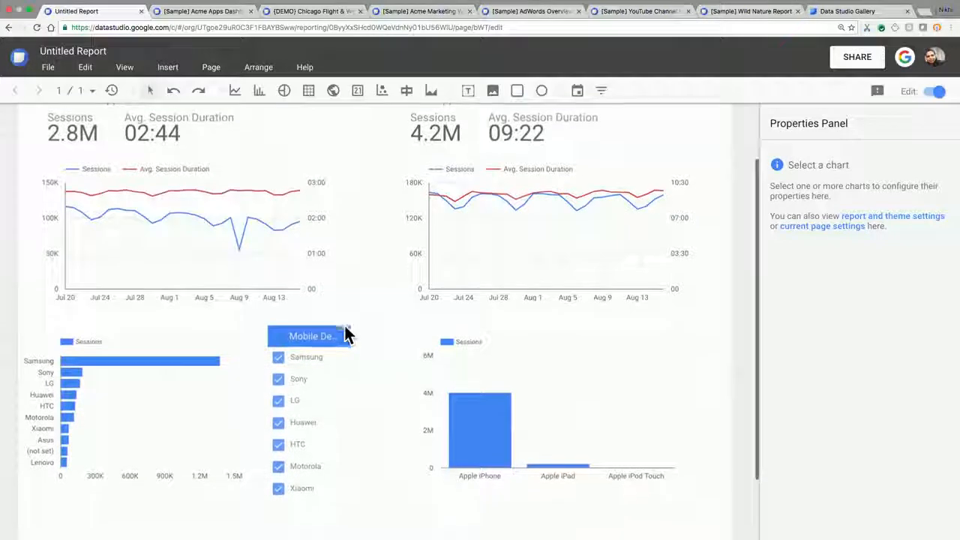
{"action": "right_click", "coordinate": [27, 128]}
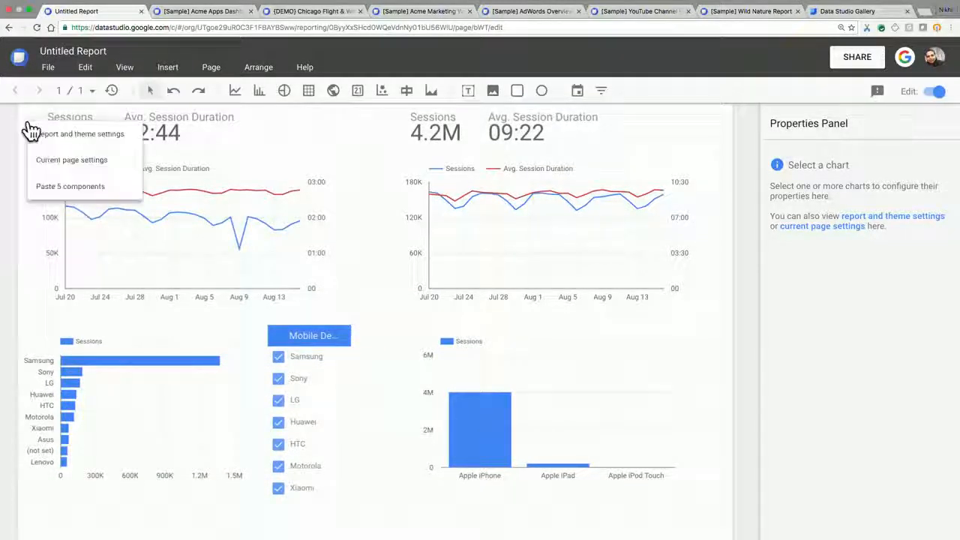
{"action": "left_click", "coordinate": [354, 142]}
{"action": "left_click_drag", "start_coordinate": [272, 405], "coordinate": [37, 403]}
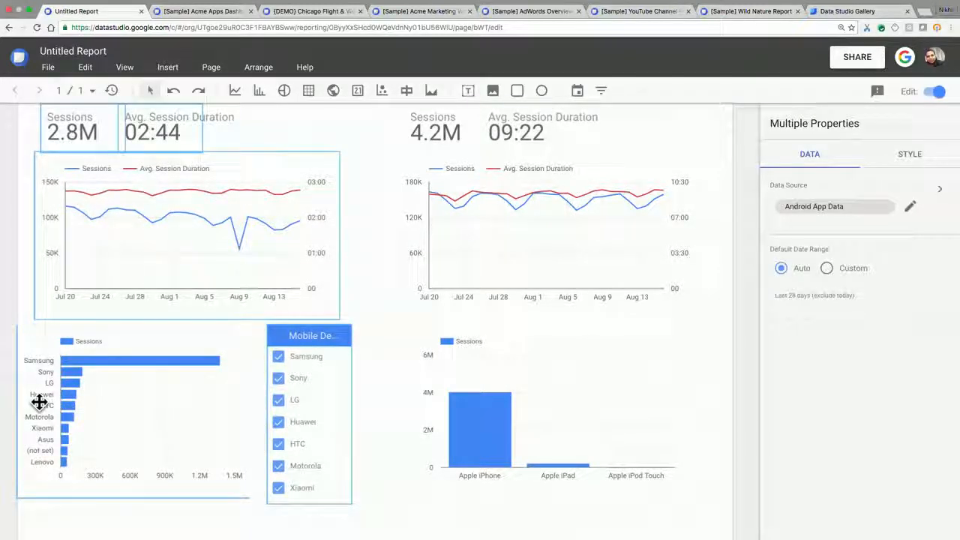
{"action": "right_click", "coordinate": [197, 215]}
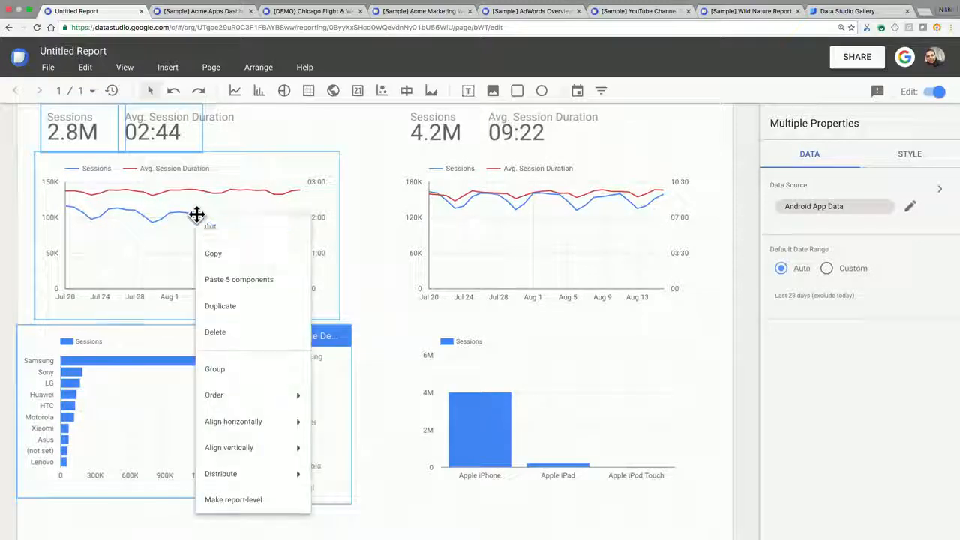
{"action": "left_click", "coordinate": [221, 368]}
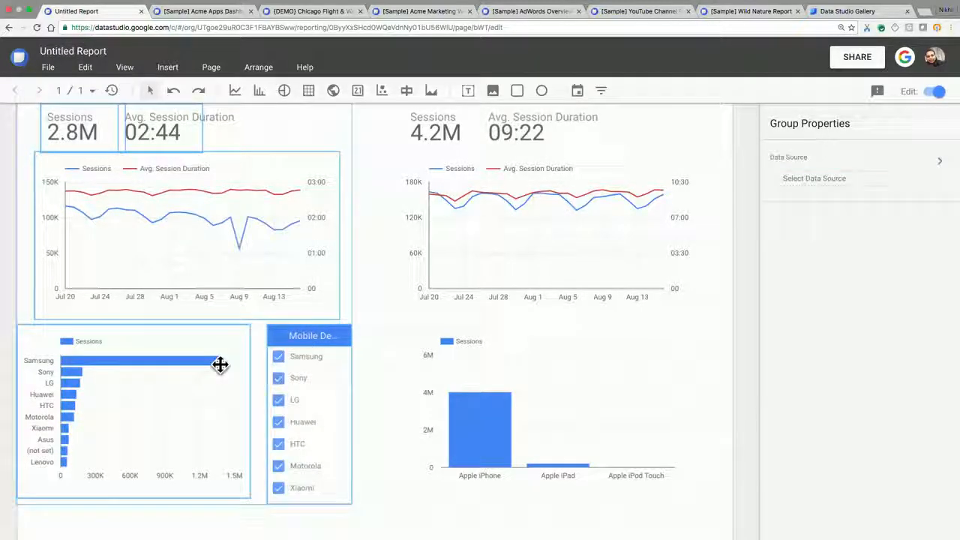
{"action": "left_click", "coordinate": [391, 336]}
{"action": "scroll", "coordinate": [392, 333], "scroll_direction": "up", "scroll_amount": 2}
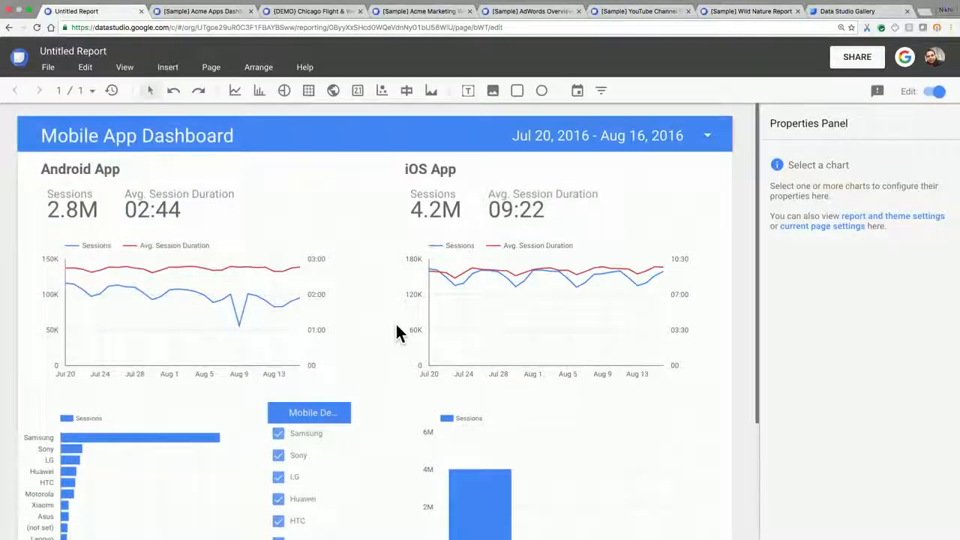
- Test the grouped filter control in view mode by showing only Sony, adding LG, and return to editing
{"action": "left_click", "coordinate": [934, 92]}
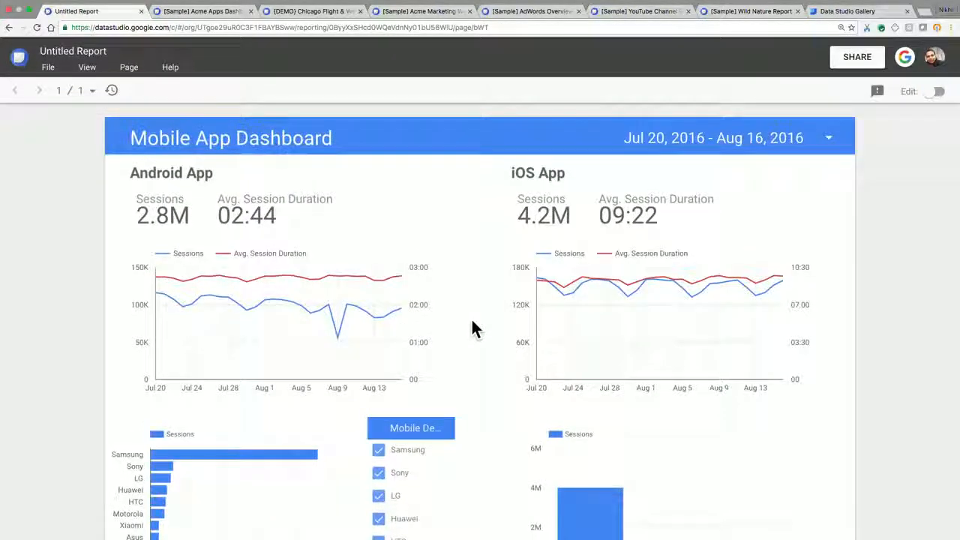
{"action": "scroll", "coordinate": [472, 328], "scroll_direction": "down", "scroll_amount": 3}
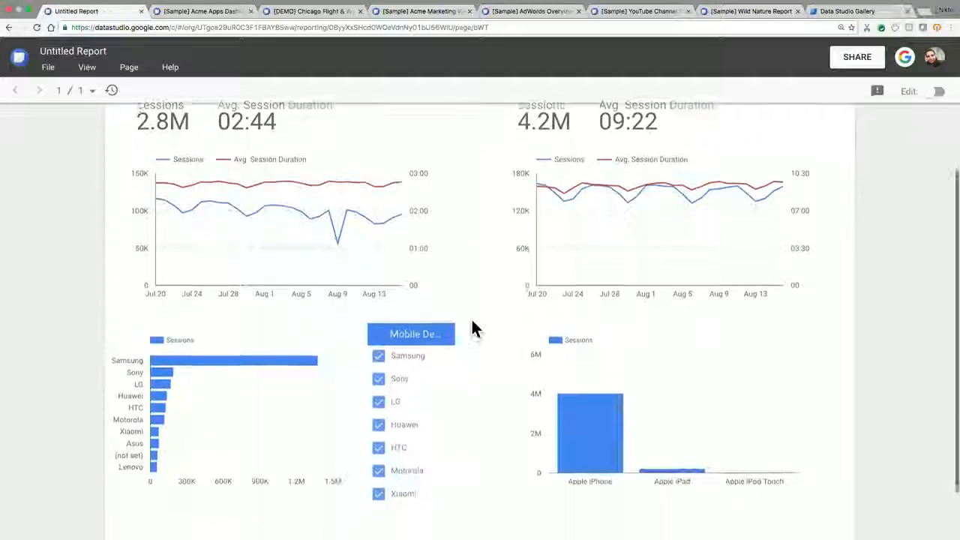
{"action": "left_click", "coordinate": [441, 373]}
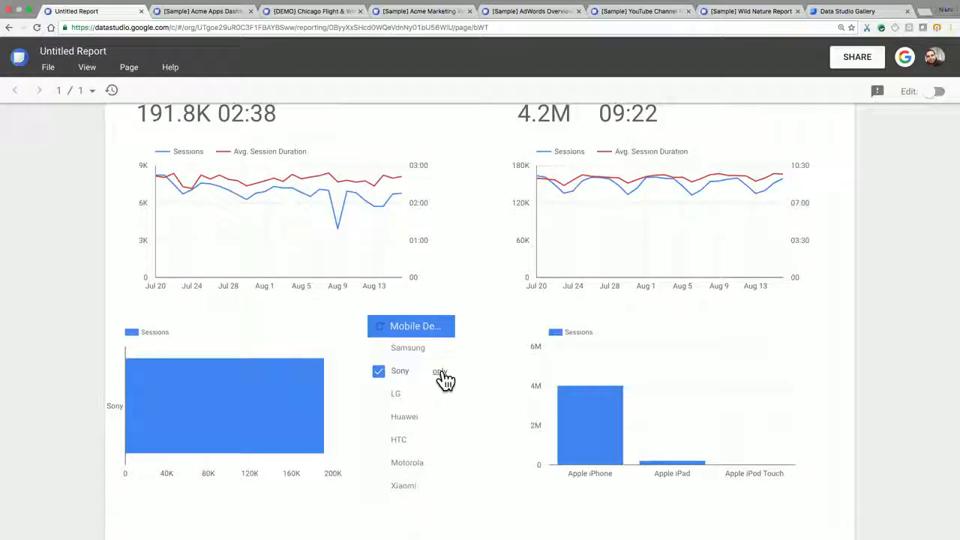
{"action": "left_click", "coordinate": [381, 395]}
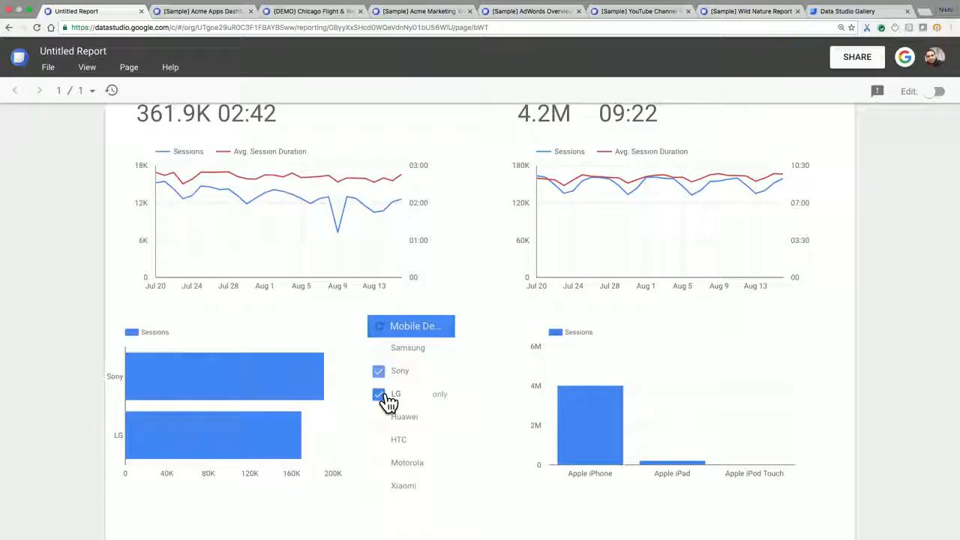
{"action": "left_click", "coordinate": [937, 93]}
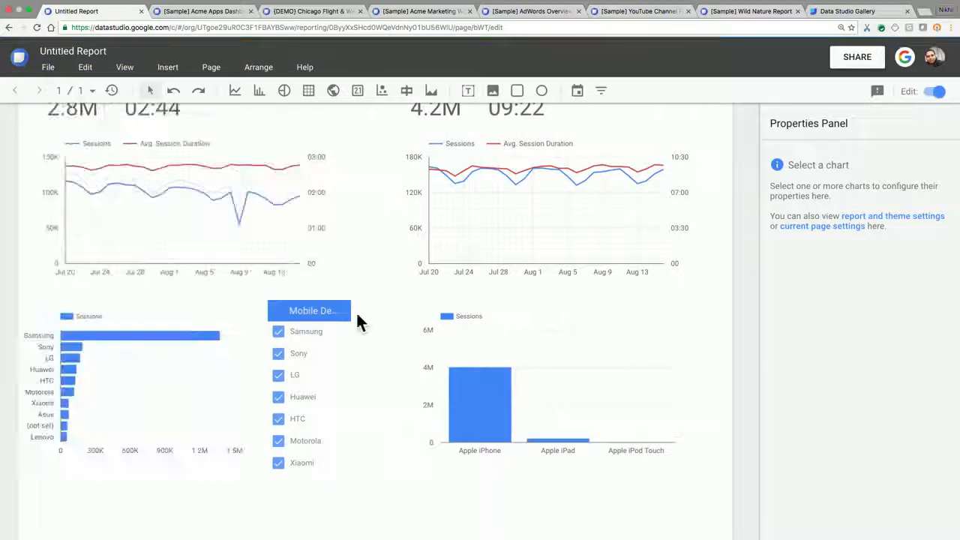
- Make the brand filter control expandable and reshape it into a wide, single-line control directly above the Android bar chart
{"action": "left_click", "coordinate": [305, 335]}
{"action": "left_click", "coordinate": [309, 343]}
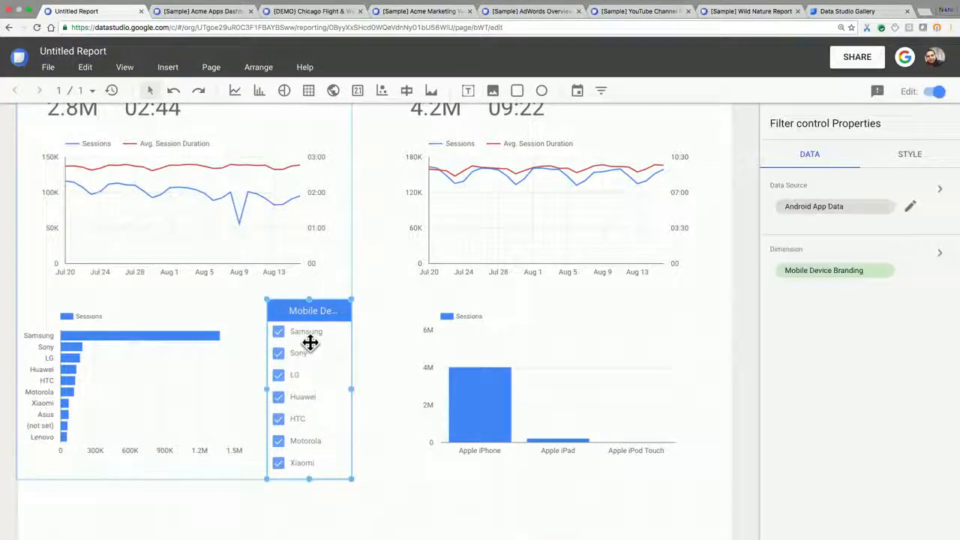
{"action": "left_click", "coordinate": [911, 164]}
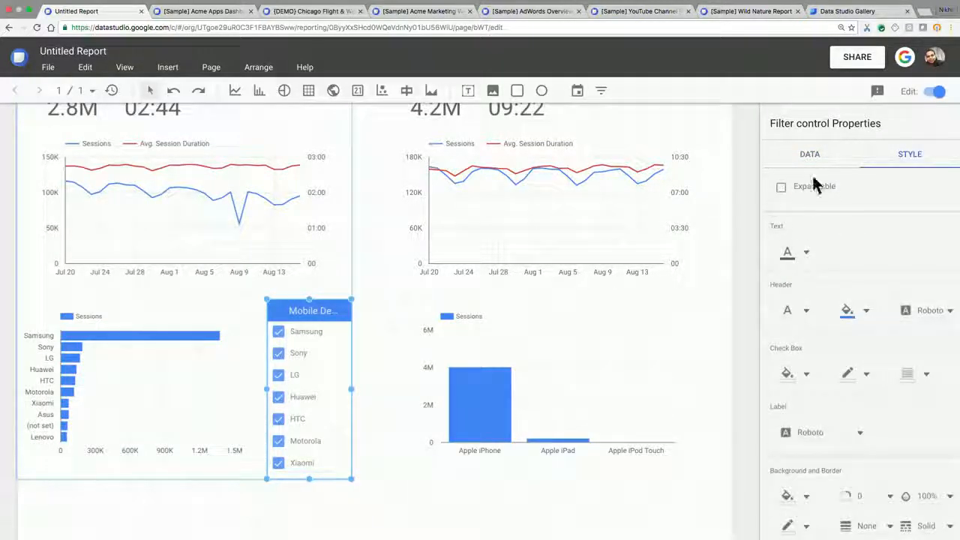
{"action": "left_click", "coordinate": [813, 195]}
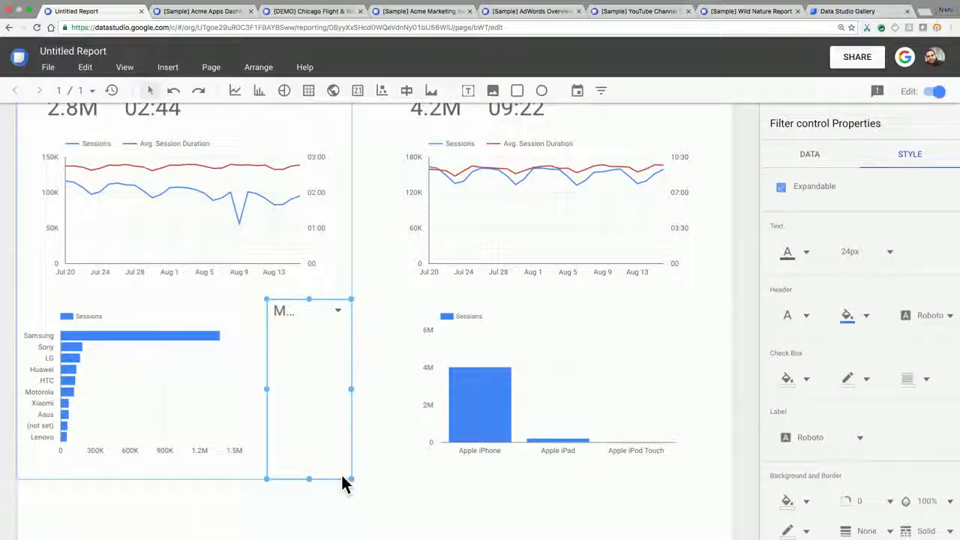
{"action": "left_click_drag", "start_coordinate": [354, 482], "coordinate": [439, 315]}
{"action": "left_click_drag", "start_coordinate": [357, 315], "coordinate": [113, 299]}
{"action": "left_click_drag", "start_coordinate": [198, 297], "coordinate": [318, 303]}
- Test the expandable brand filter in view mode by showing only Samsung, adding Sony and LG, and collapsing the list
{"action": "left_click", "coordinate": [935, 91]}
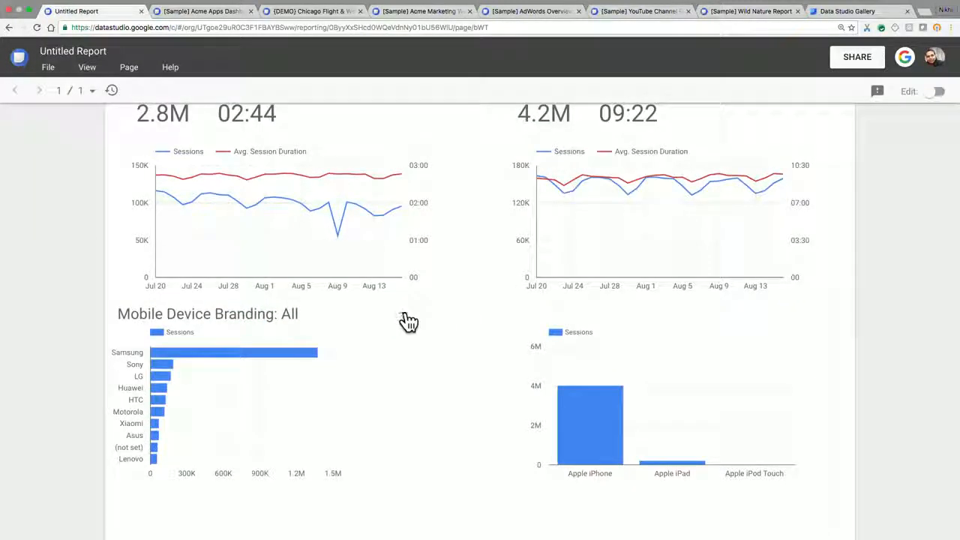
{"action": "left_click", "coordinate": [408, 321]}
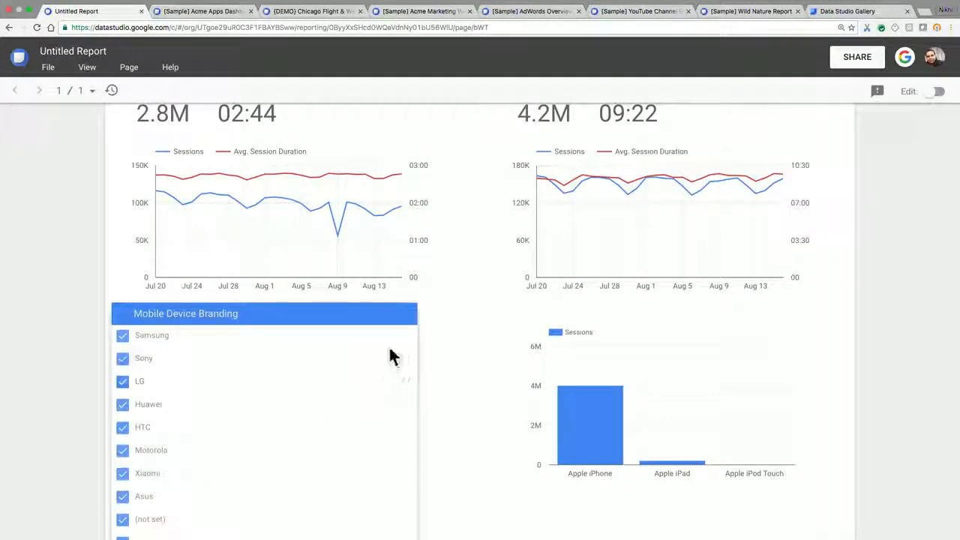
{"action": "left_click", "coordinate": [402, 339]}
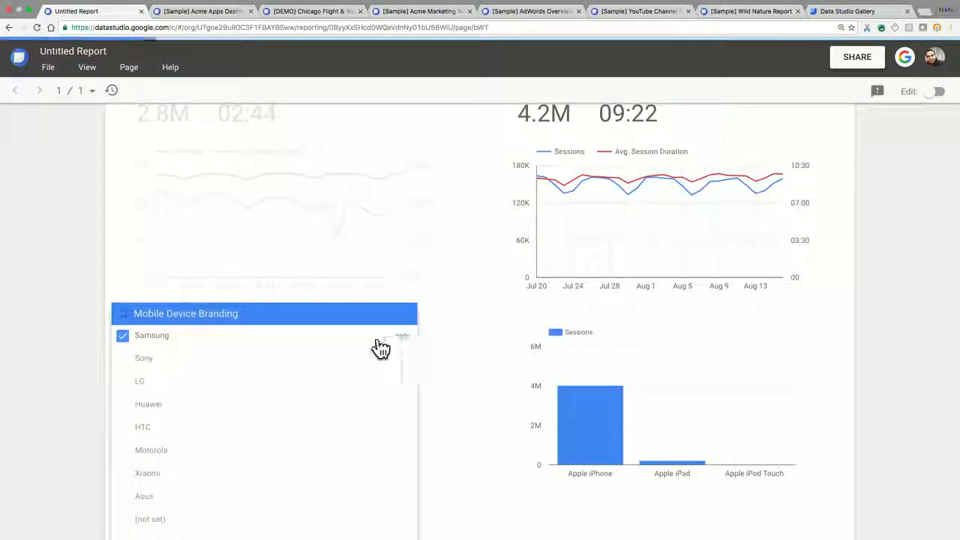
{"action": "left_click", "coordinate": [123, 359]}
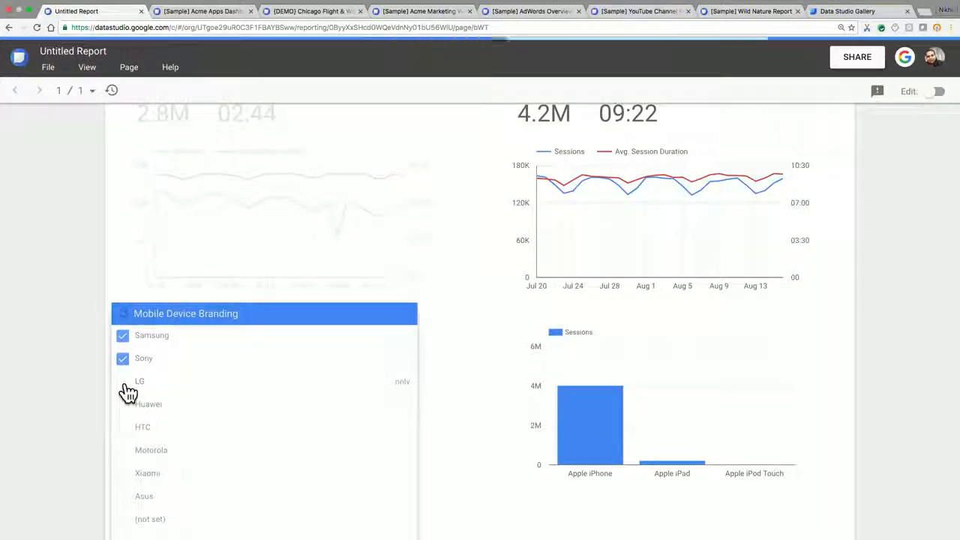
{"action": "left_click", "coordinate": [125, 383]}
{"action": "left_click", "coordinate": [506, 329]}
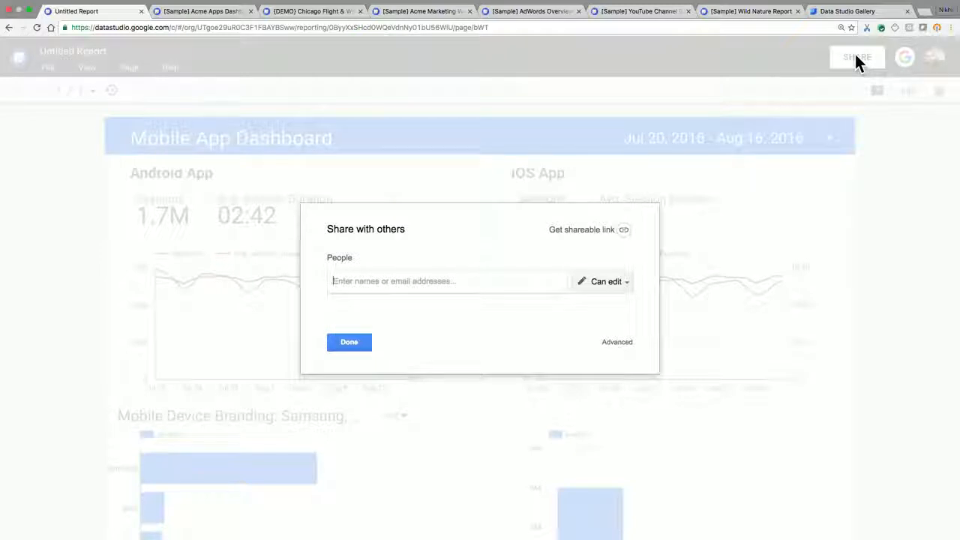
- Share the report with a colleague, giving them Can edit access and keeping the notification on
{"action": "type", "text": "Loui"}
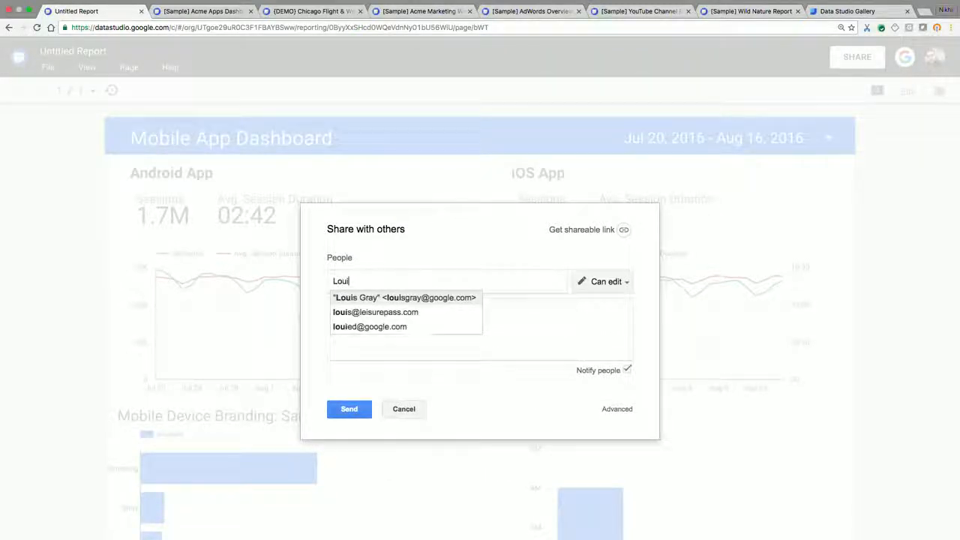
{"action": "key", "text": "Return"}
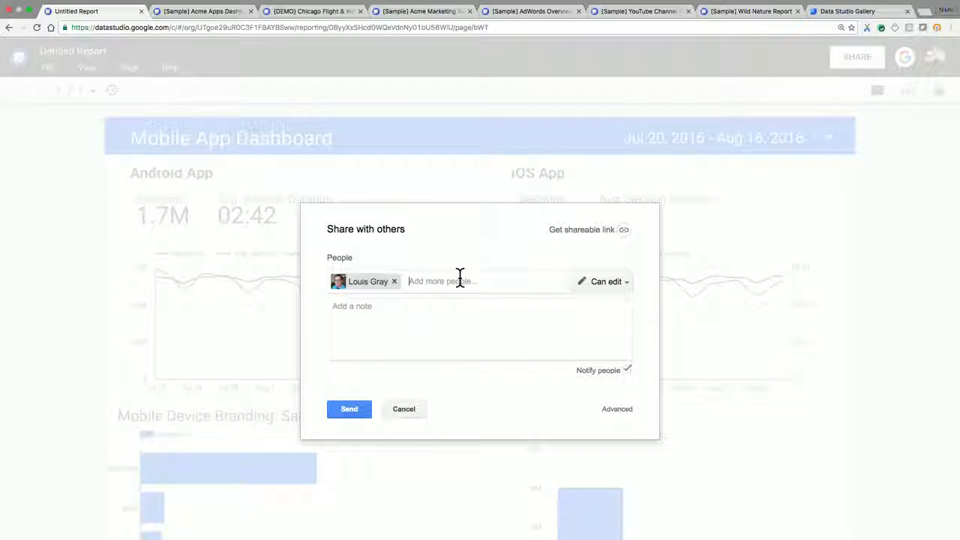
{"action": "left_click", "coordinate": [615, 282]}
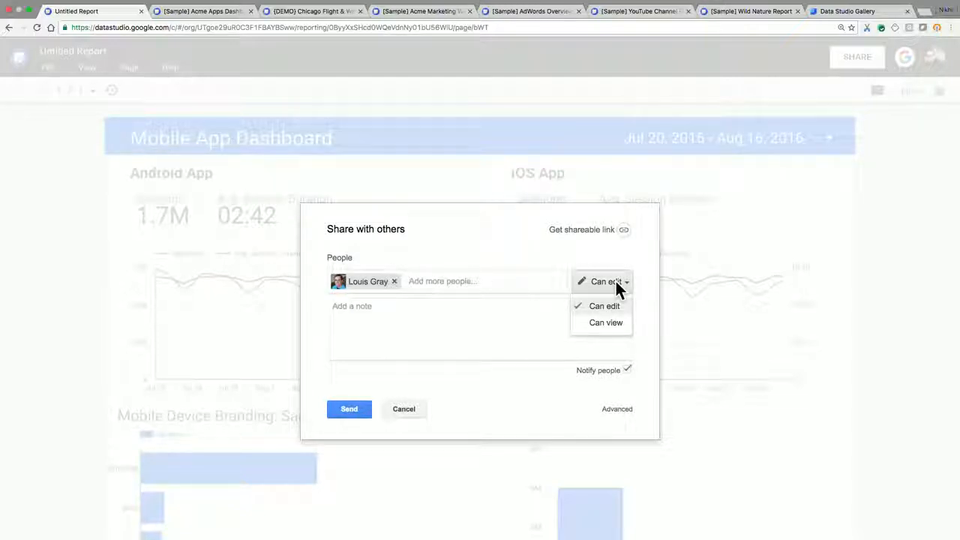
{"action": "left_click", "coordinate": [638, 253]}
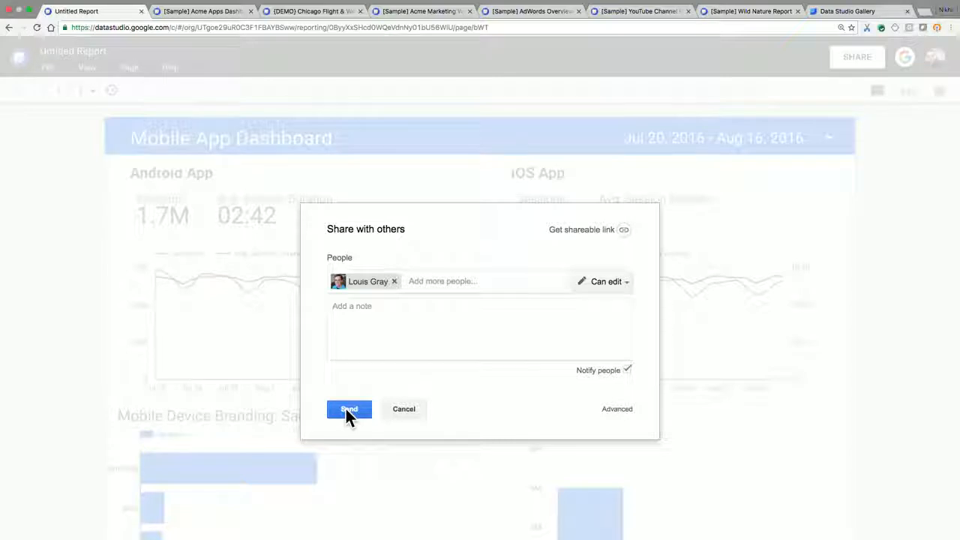
{"action": "left_click", "coordinate": [346, 410]}
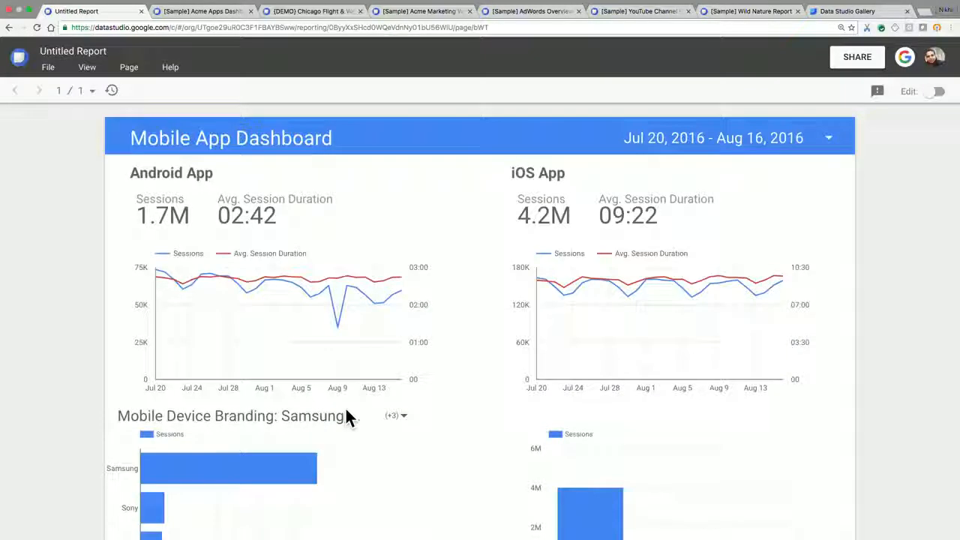
- Return the report to edit mode and view the Android time series chart's data properties
{"action": "left_click", "coordinate": [942, 94]}
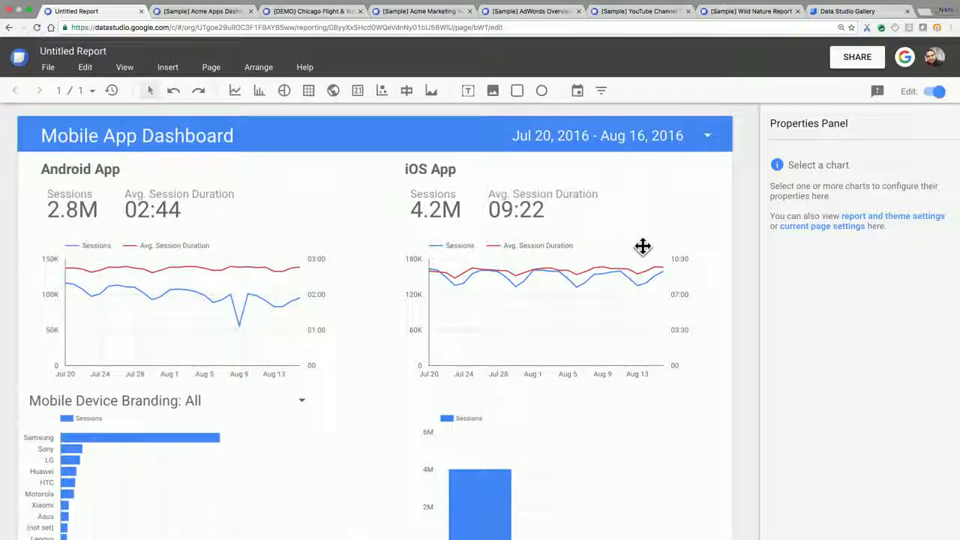
{"action": "scroll", "coordinate": [358, 324], "scroll_direction": "down", "scroll_amount": 1}
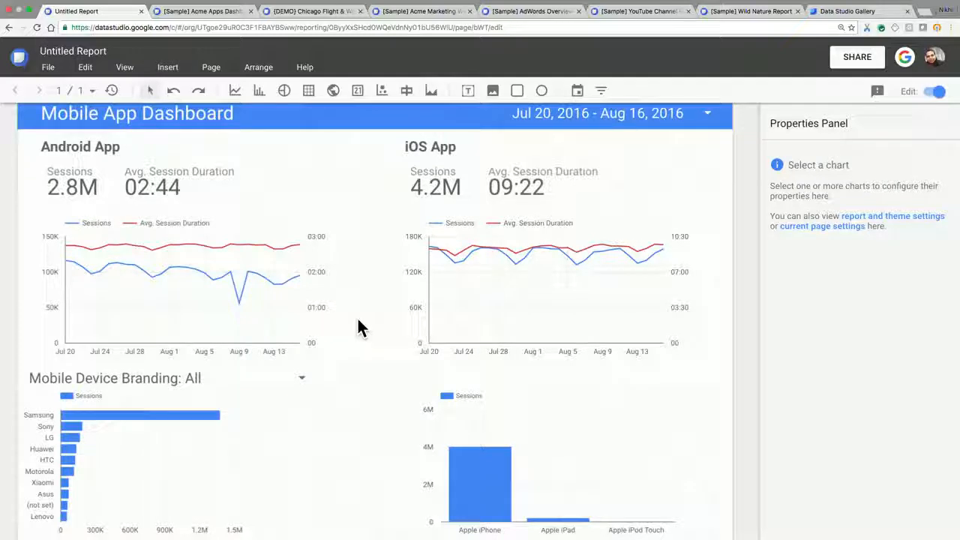
{"action": "scroll", "coordinate": [357, 321], "scroll_direction": "up", "scroll_amount": 1}
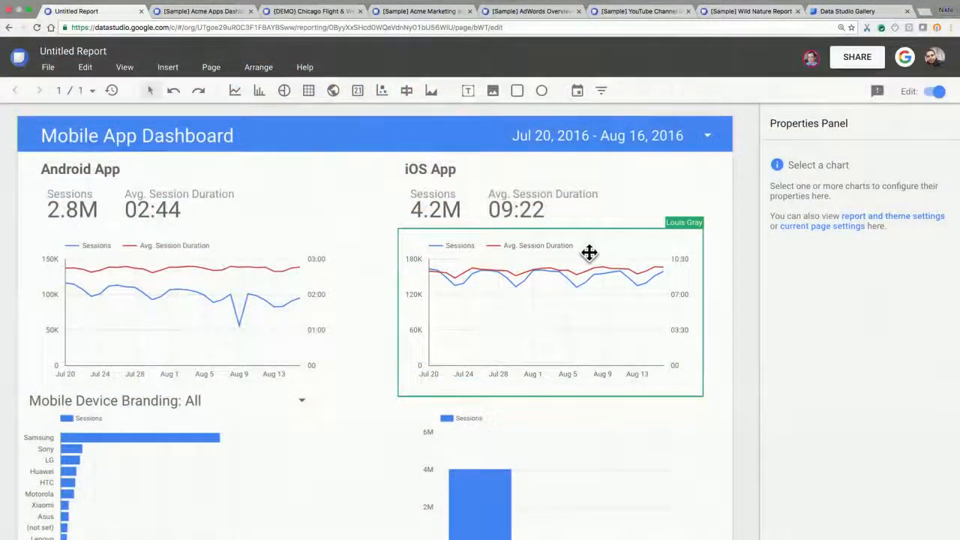
{"action": "left_click", "coordinate": [217, 305]}
{"action": "left_click", "coordinate": [218, 304]}
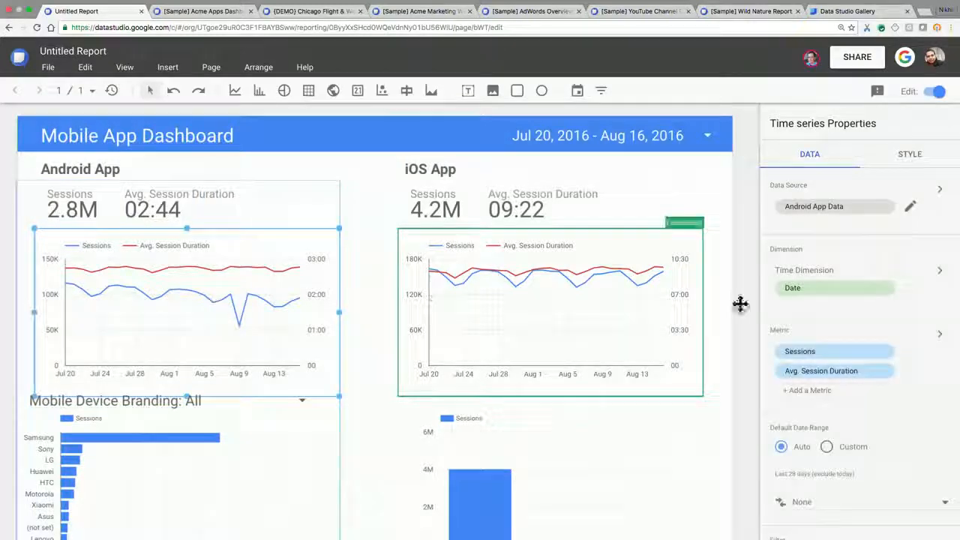
{"action": "left_click", "coordinate": [703, 168]}
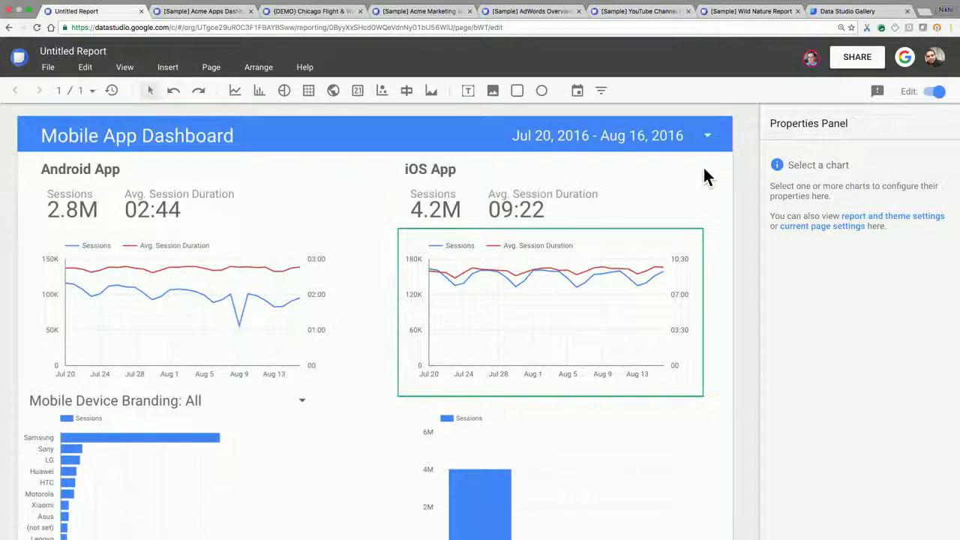
- Color the Sessions series of the Android time series chart green and display it as bars
{"action": "left_click", "coordinate": [292, 287]}
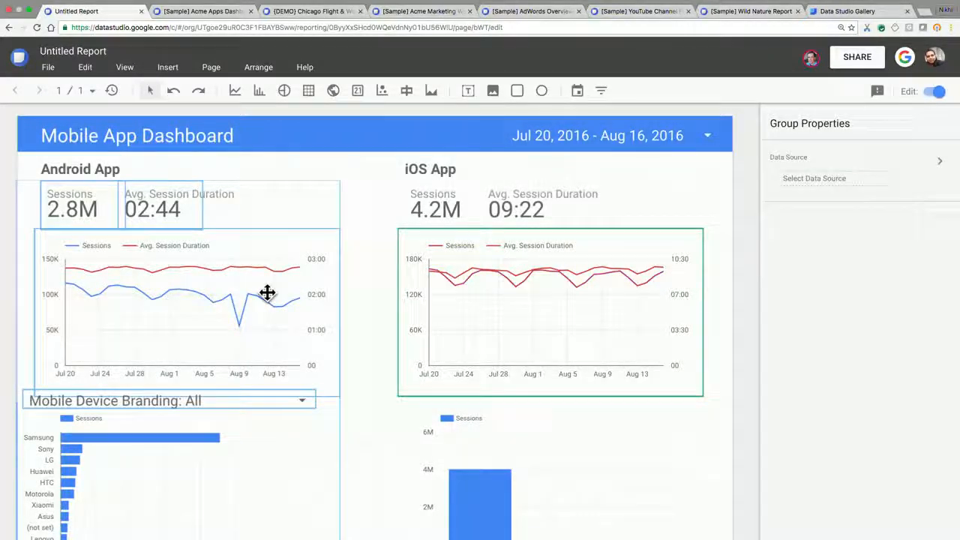
{"action": "left_click", "coordinate": [267, 292]}
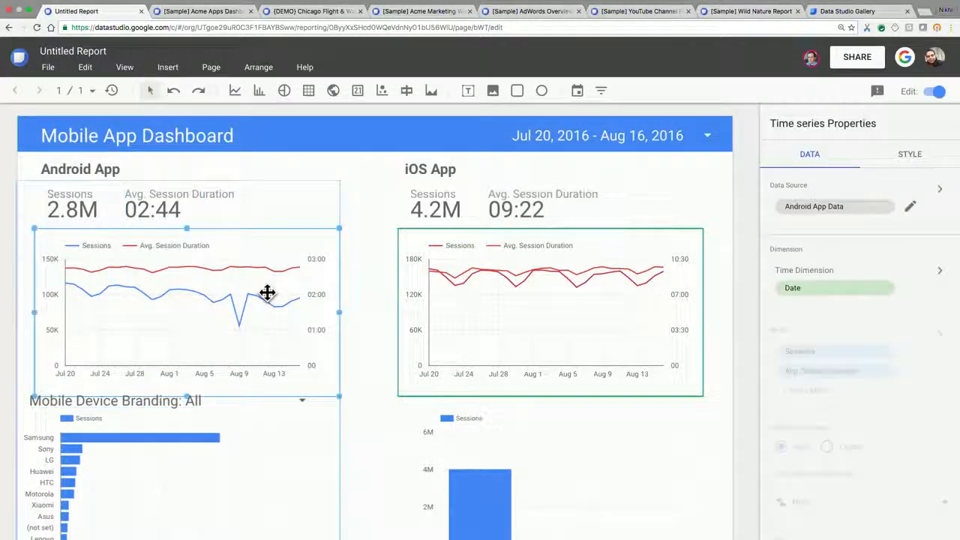
{"action": "left_click", "coordinate": [908, 161]}
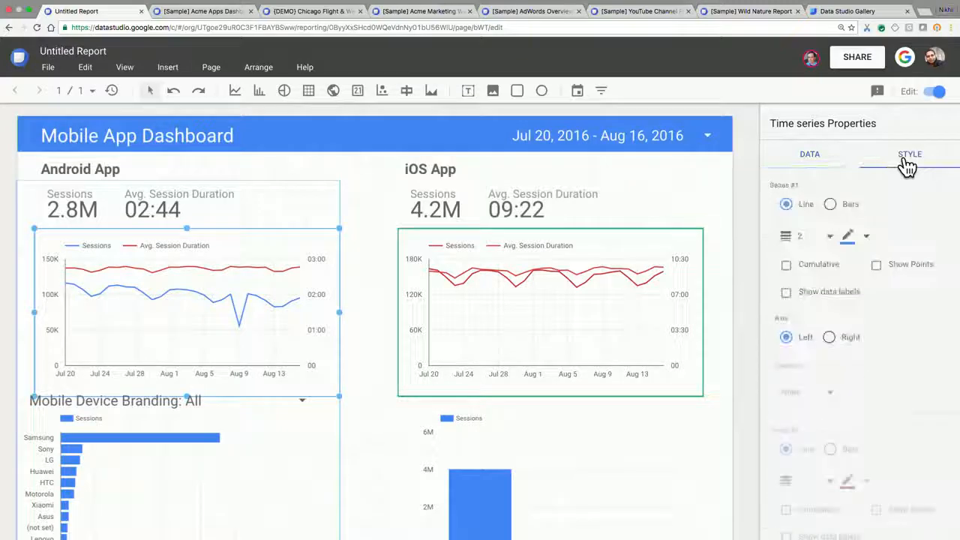
{"action": "left_click", "coordinate": [867, 244]}
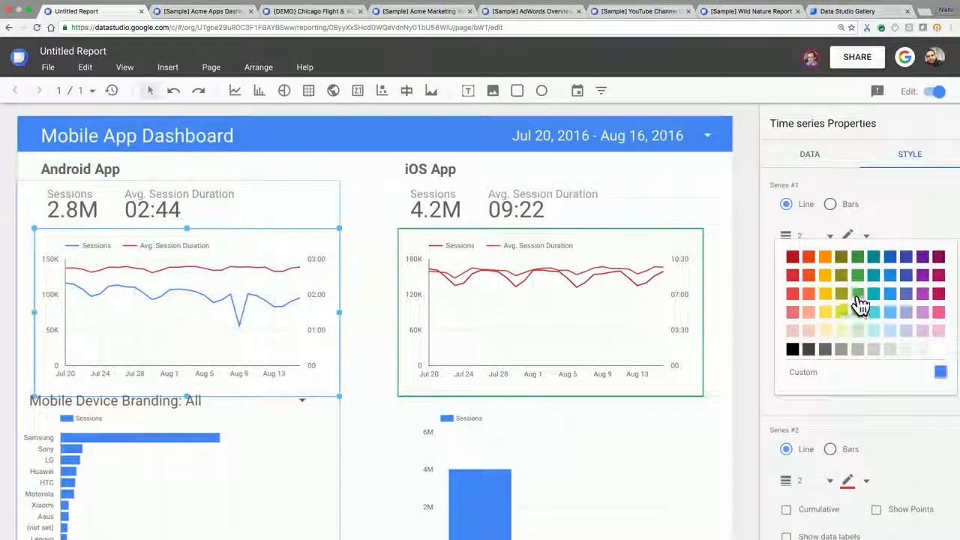
{"action": "left_click", "coordinate": [857, 293]}
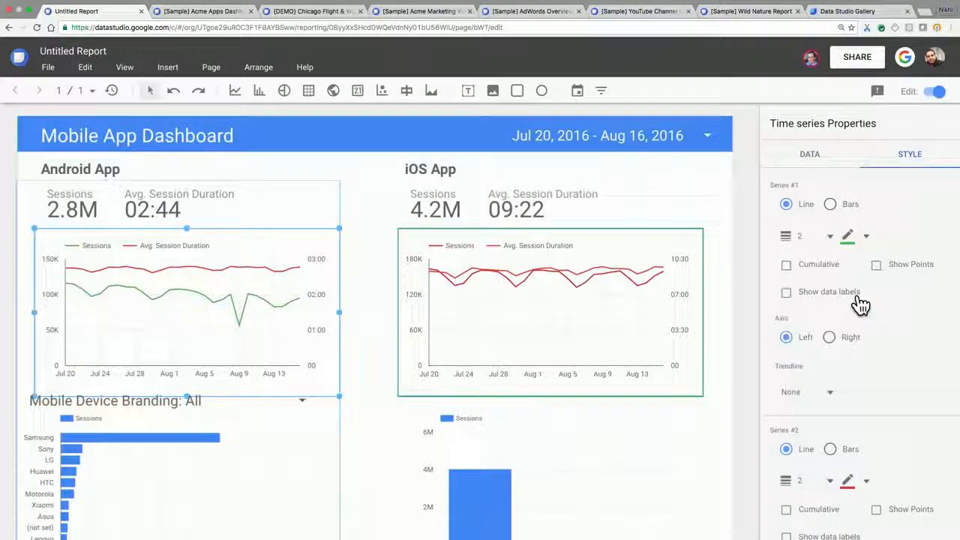
{"action": "left_click", "coordinate": [831, 206]}
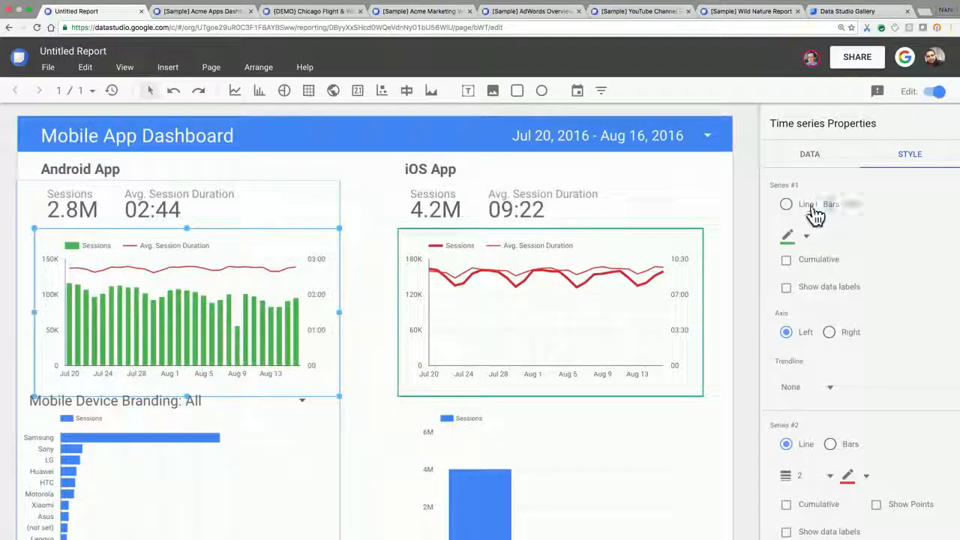
{"action": "left_click", "coordinate": [714, 204]}
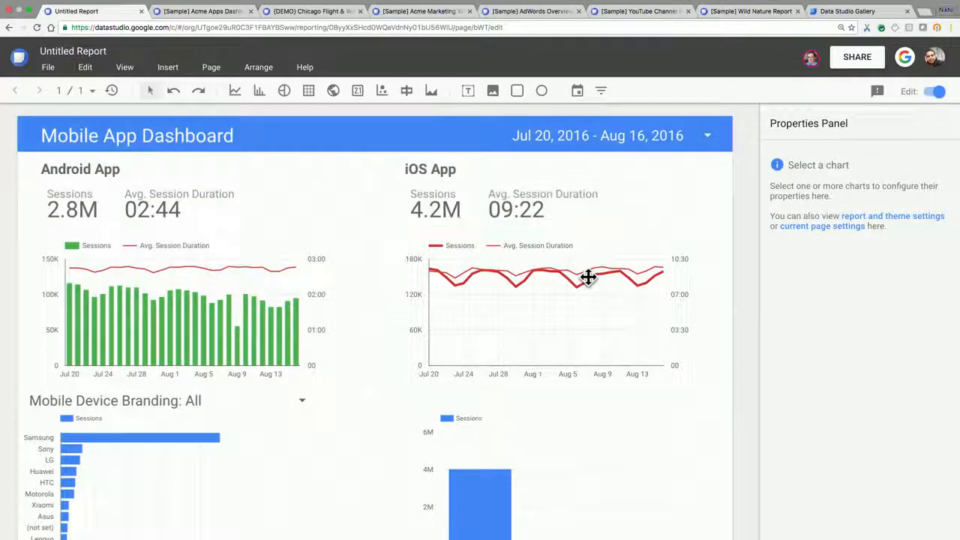
- Change the bar color of the Android Mobile Device Branding bar chart to green
{"action": "left_click", "coordinate": [198, 440]}
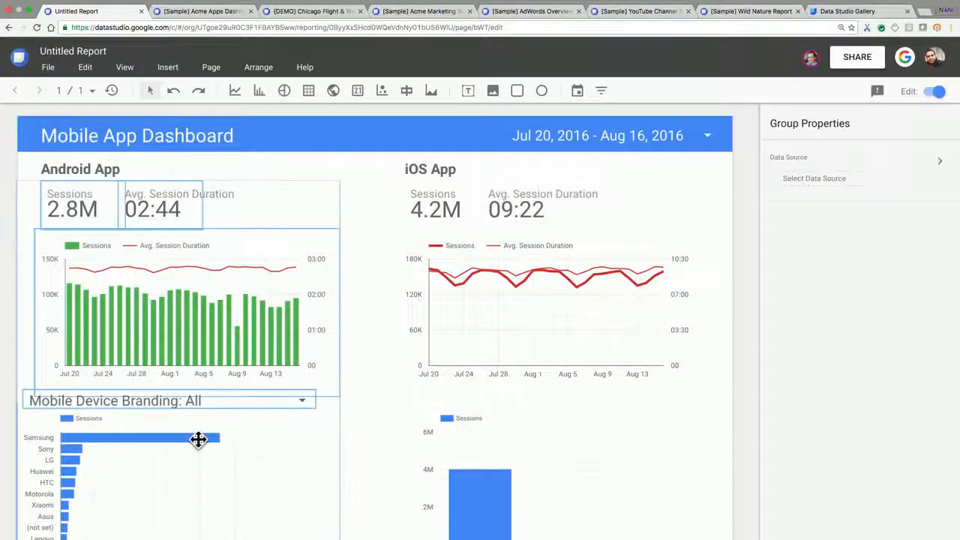
{"action": "left_click", "coordinate": [198, 440]}
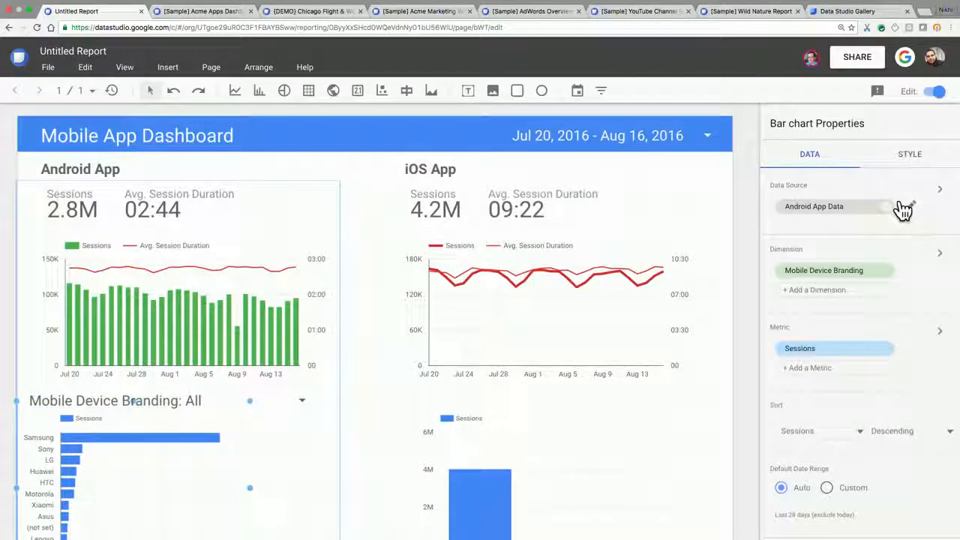
{"action": "left_click", "coordinate": [908, 161]}
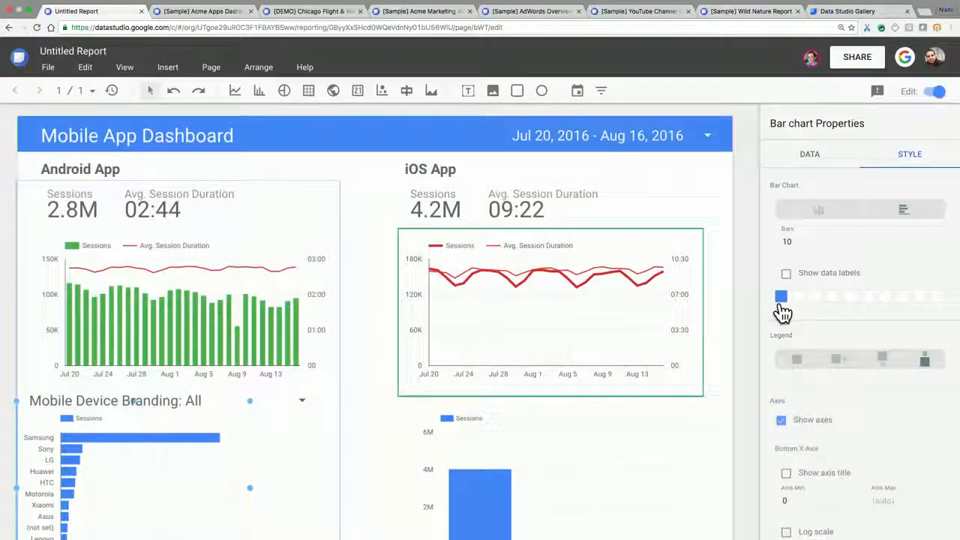
{"action": "left_click", "coordinate": [780, 297]}
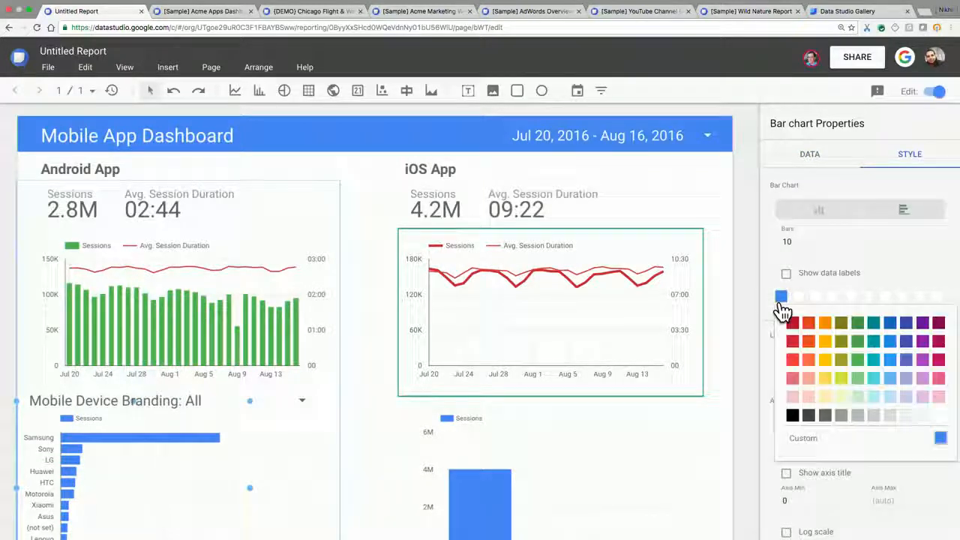
{"action": "left_click", "coordinate": [857, 379]}
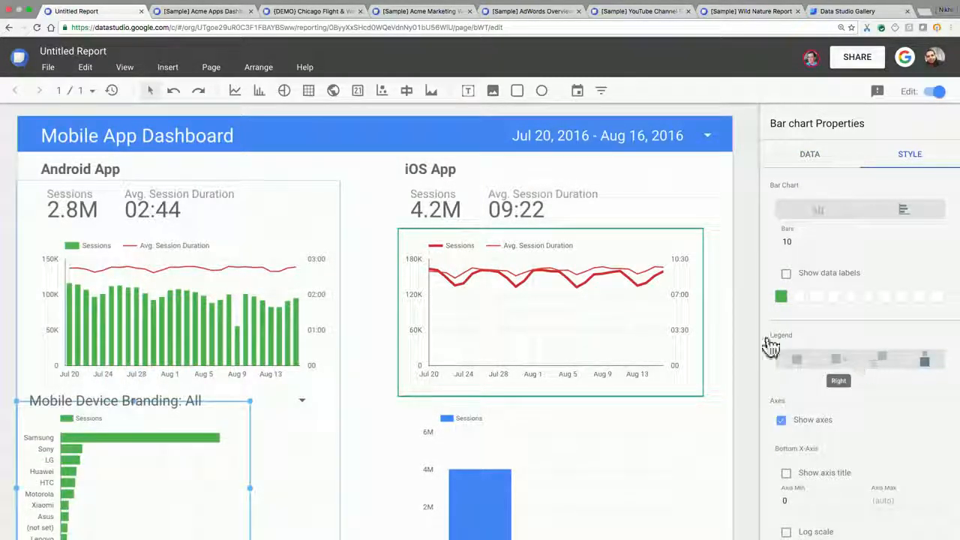
- Deselect the Android bar chart and switch the report's theme to Simple Dark
{"action": "left_click", "coordinate": [728, 334]}
{"action": "scroll", "coordinate": [728, 330], "scroll_direction": "down", "scroll_amount": 2}
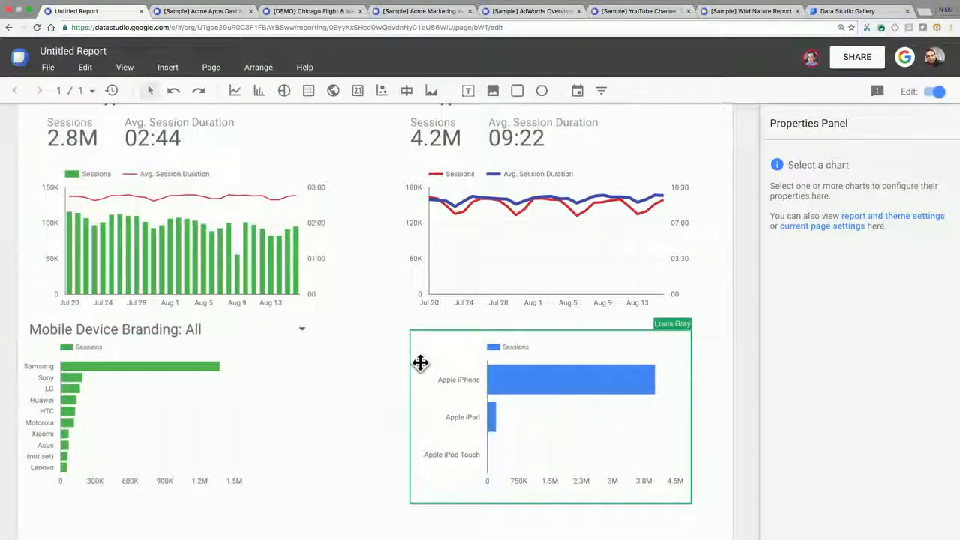
{"action": "scroll", "coordinate": [420, 362], "scroll_direction": "up", "scroll_amount": 2}
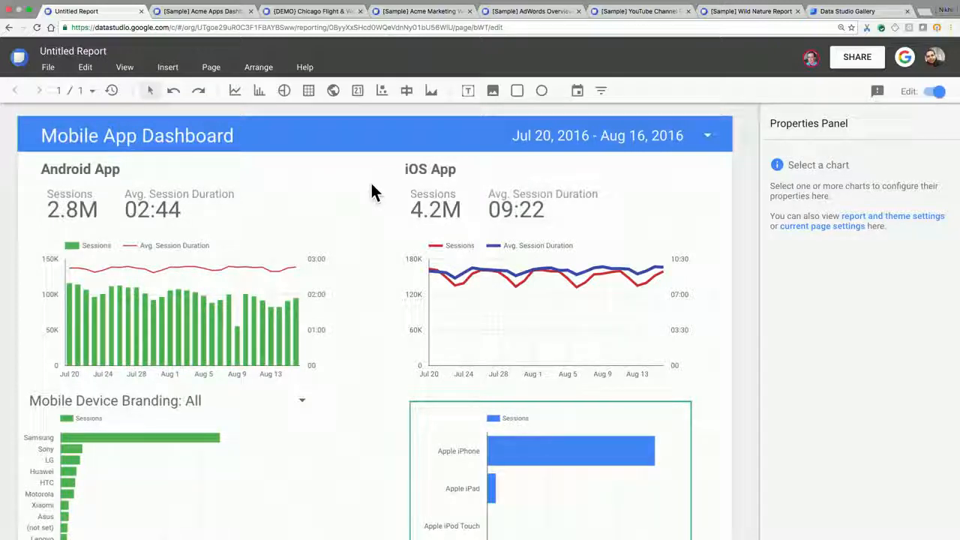
{"action": "scroll", "coordinate": [370, 181], "scroll_direction": "down", "scroll_amount": 1}
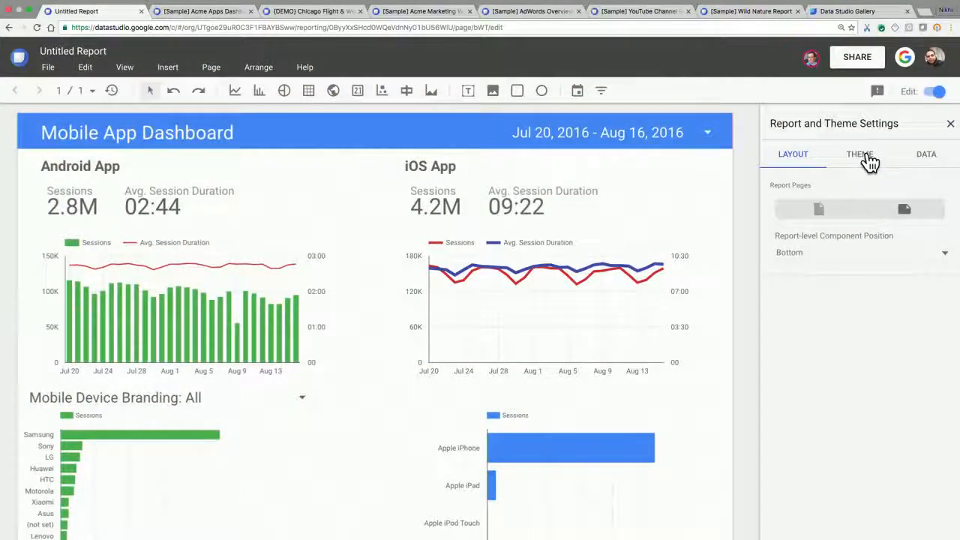
{"action": "left_click", "coordinate": [866, 156]}
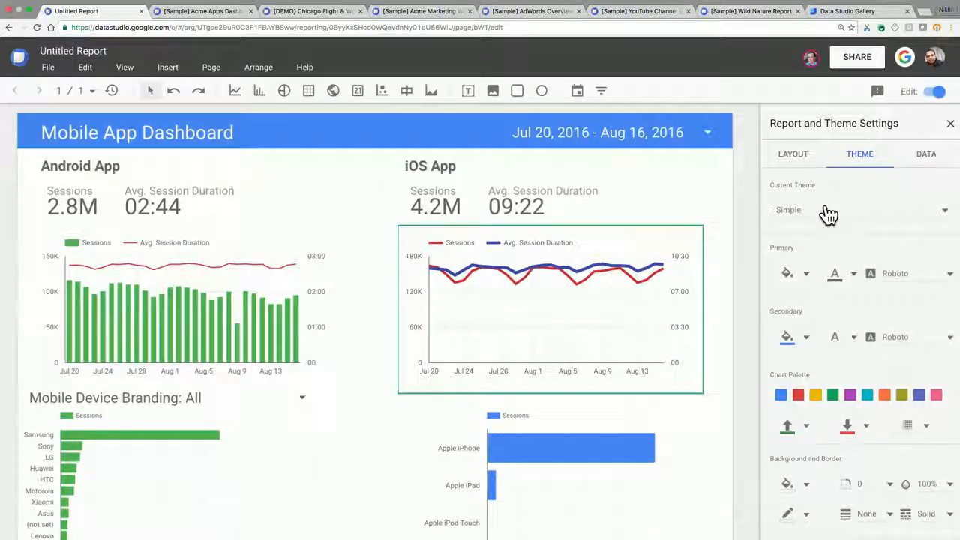
{"action": "left_click", "coordinate": [828, 215]}
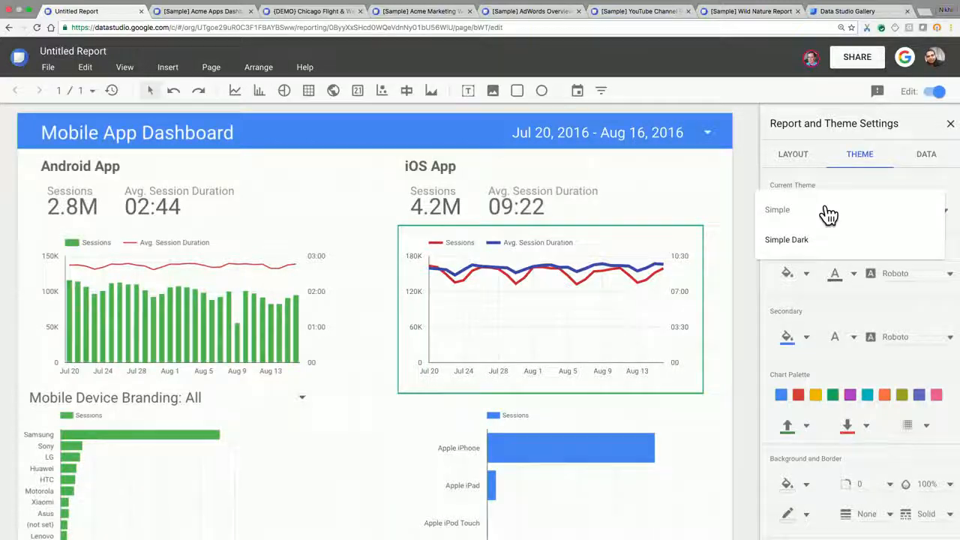
{"action": "left_click", "coordinate": [799, 242]}
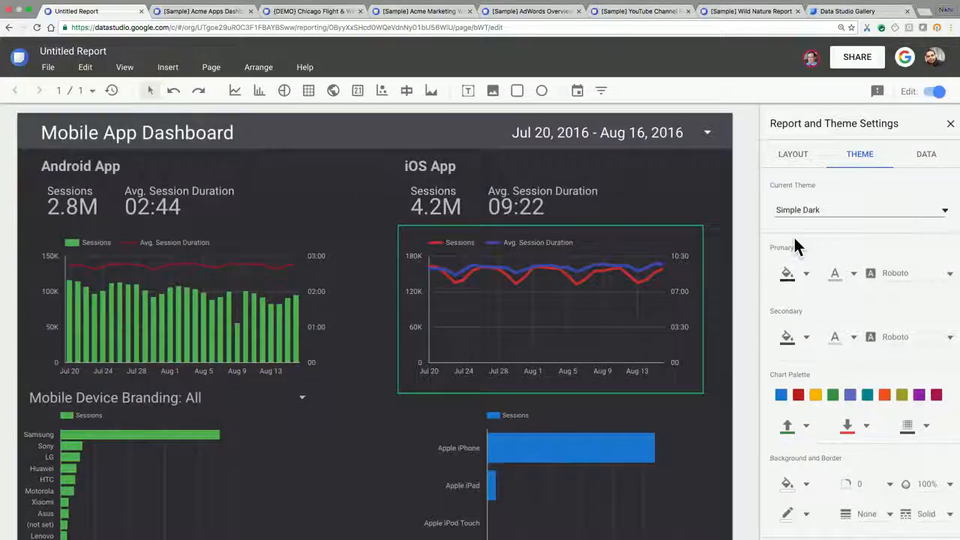
{"action": "left_click", "coordinate": [713, 193]}
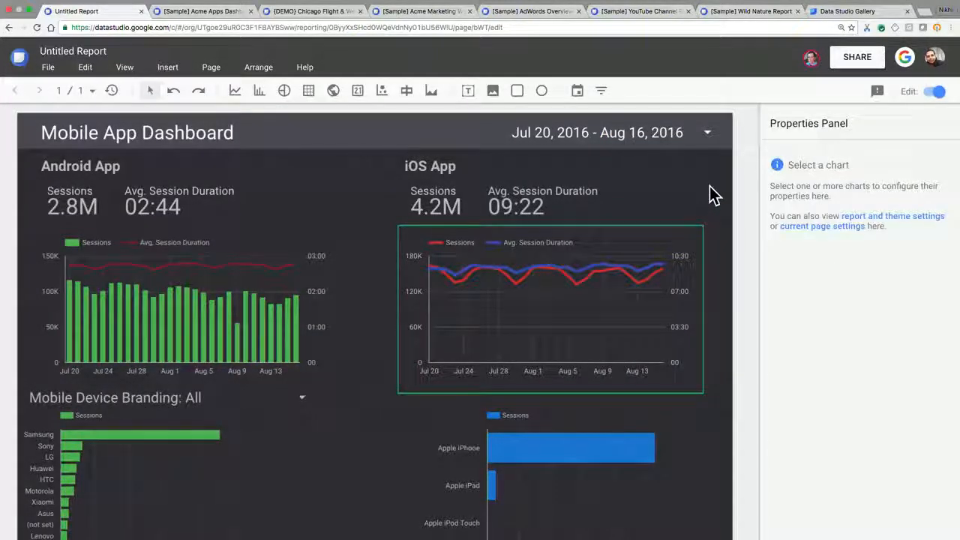
- Examine how the dark theme looks across the dashboard, from the header down to the device bar charts
{"action": "scroll", "coordinate": [713, 193], "scroll_direction": "down", "scroll_amount": 5}
{"action": "scroll", "coordinate": [713, 194], "scroll_direction": "up", "scroll_amount": 5}
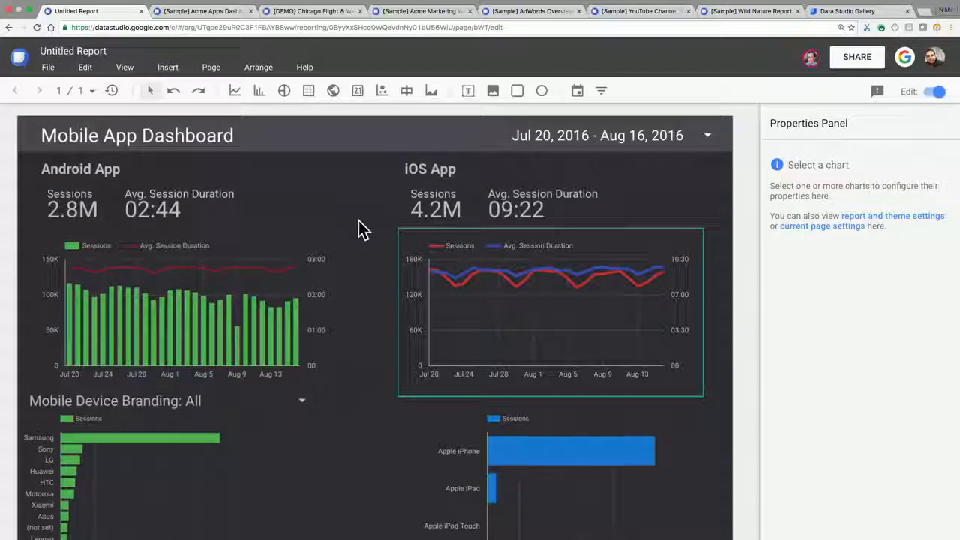
{"action": "scroll", "coordinate": [359, 219], "scroll_direction": "down", "scroll_amount": 3}
{"action": "scroll", "coordinate": [358, 221], "scroll_direction": "up", "scroll_amount": 2}
{"action": "scroll", "coordinate": [358, 228], "scroll_direction": "up", "scroll_amount": 1}
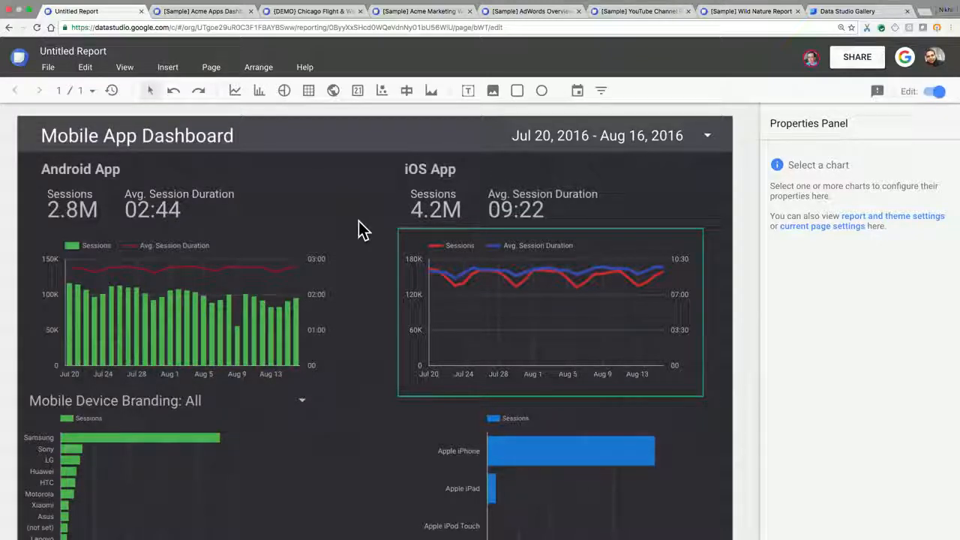
{"action": "scroll", "coordinate": [359, 225], "scroll_direction": "down", "scroll_amount": 3}
{"action": "scroll", "coordinate": [359, 225], "scroll_direction": "up", "scroll_amount": 3}
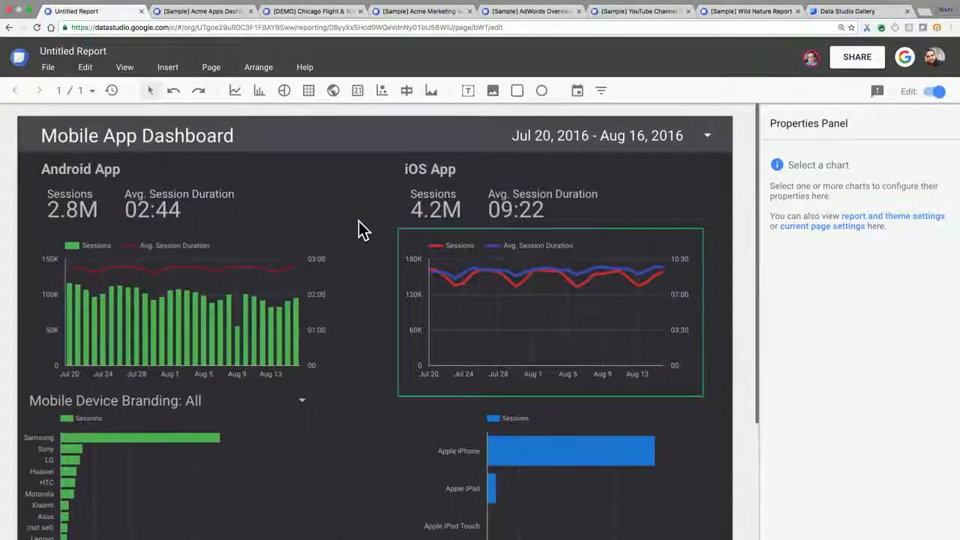
{"action": "scroll", "coordinate": [365, 291], "scroll_direction": "down", "scroll_amount": 1}
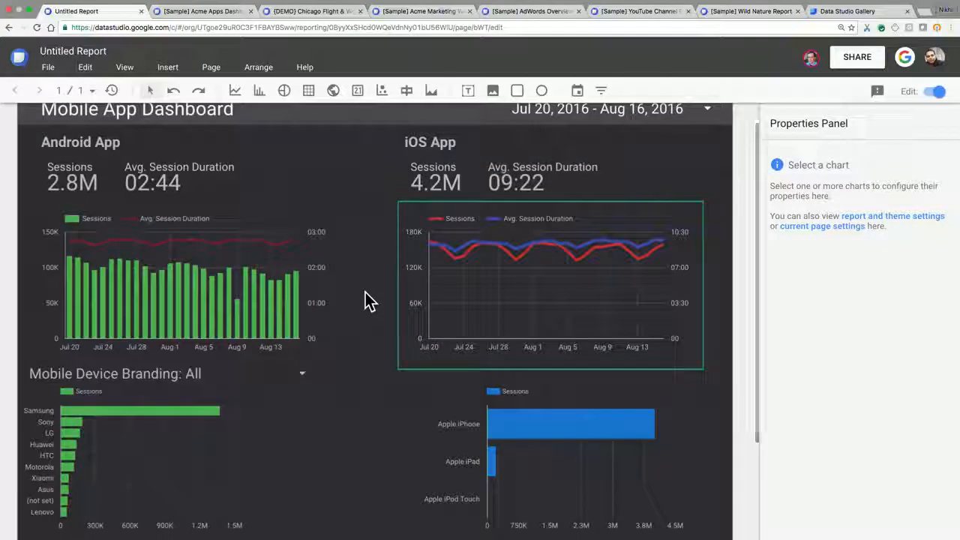
- Select the Android time series chart within its group and review its series, axis and legend style options
{"action": "left_click", "coordinate": [219, 275]}
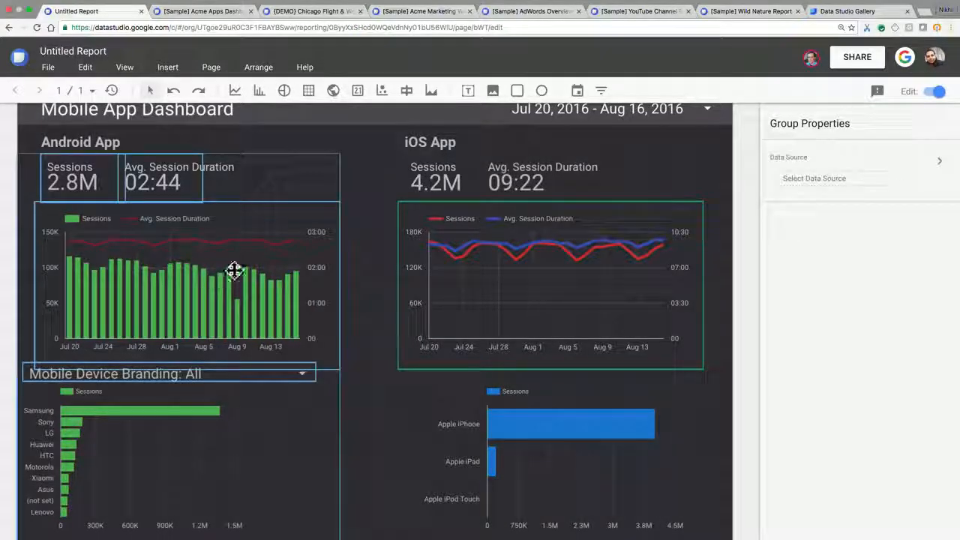
{"action": "left_click", "coordinate": [227, 271]}
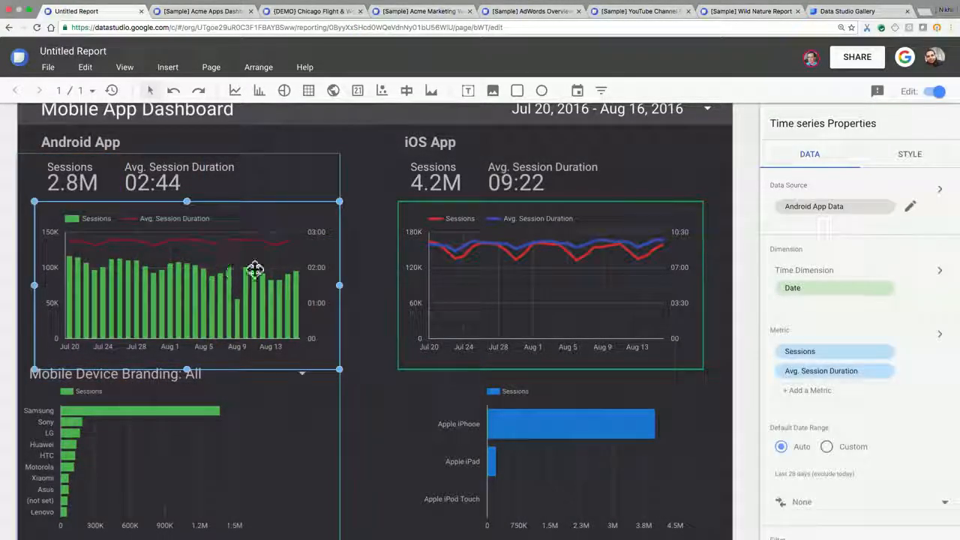
{"action": "left_click", "coordinate": [911, 159]}
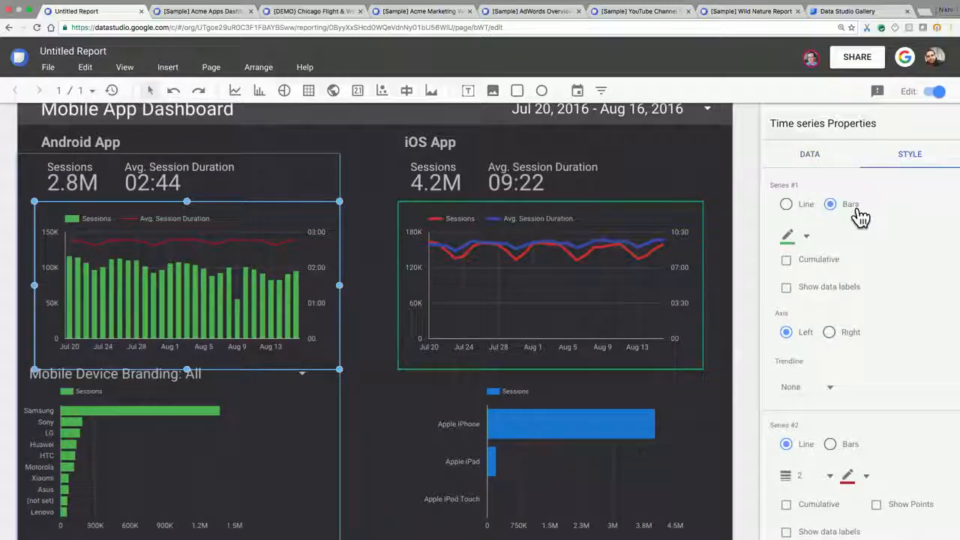
{"action": "scroll", "coordinate": [878, 337], "scroll_direction": "down", "scroll_amount": 5}
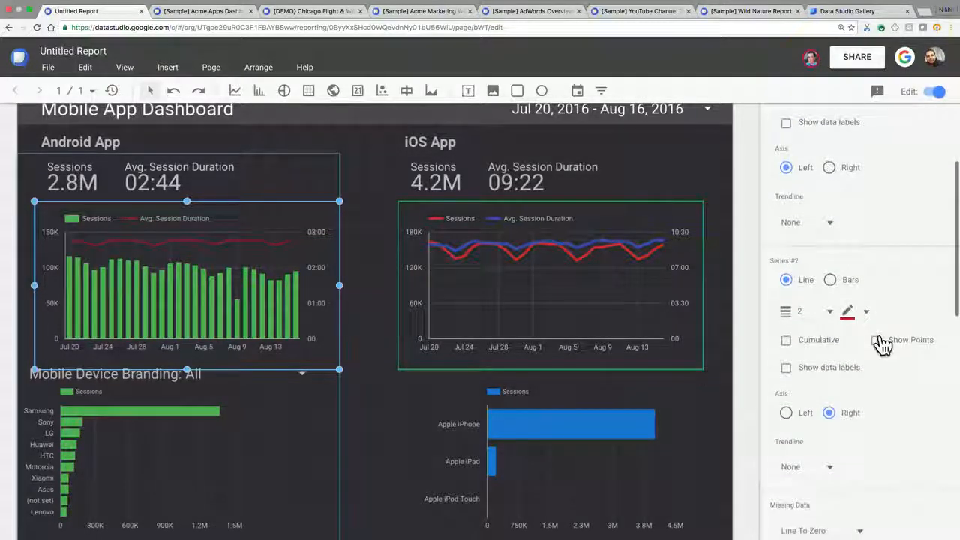
{"action": "scroll", "coordinate": [934, 242], "scroll_direction": "up", "scroll_amount": 3}
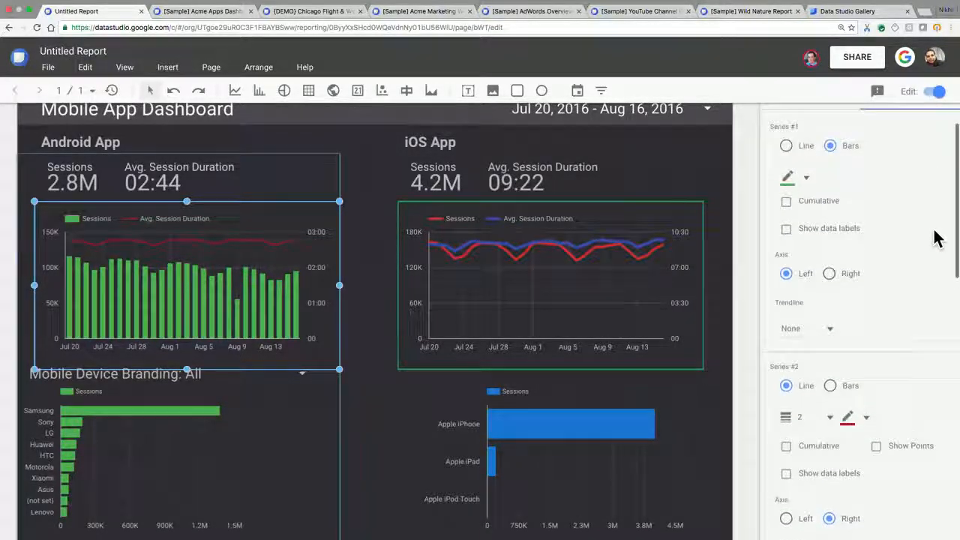
{"action": "scroll", "coordinate": [935, 239], "scroll_direction": "down", "scroll_amount": 2}
{"action": "scroll", "coordinate": [935, 238], "scroll_direction": "up", "scroll_amount": 2}
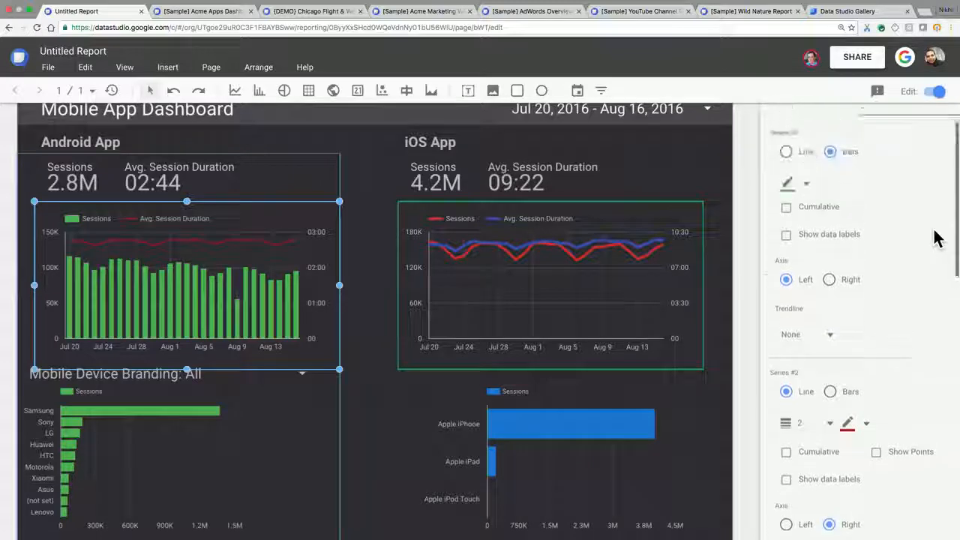
{"action": "scroll", "coordinate": [935, 239], "scroll_direction": "up", "scroll_amount": 2}
{"action": "scroll", "coordinate": [899, 268], "scroll_direction": "down", "scroll_amount": 5}
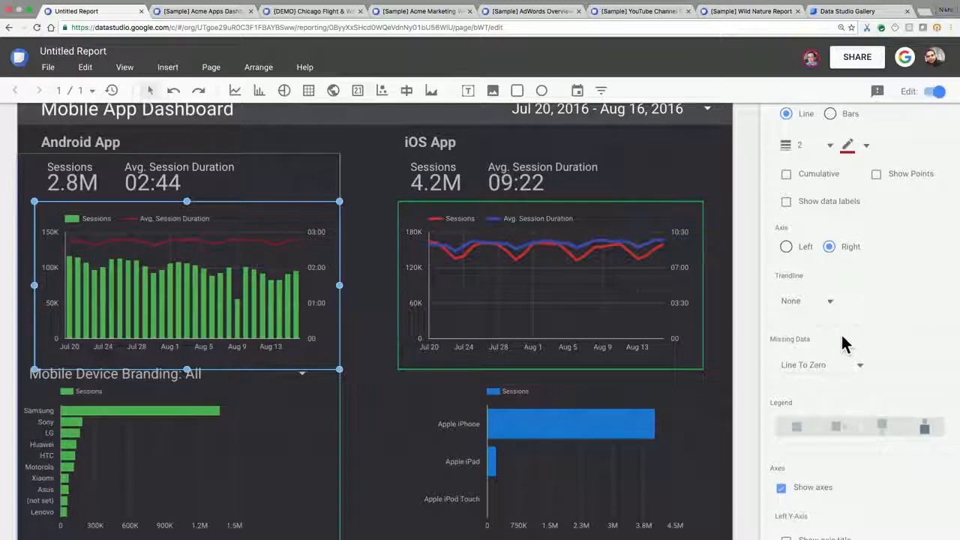
- Try the None and Right legend positions on the Android time series chart, and settle on Bottom
{"action": "left_click", "coordinate": [797, 429]}
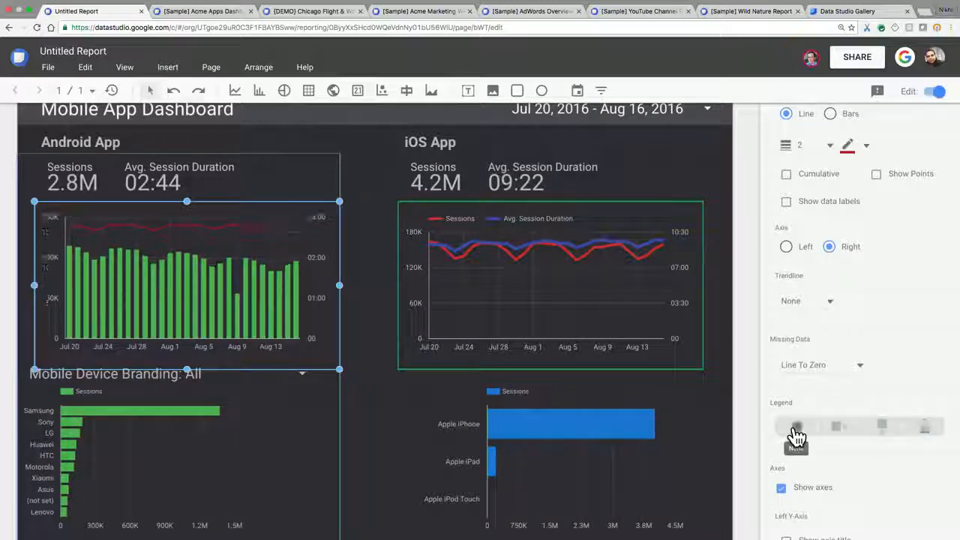
{"action": "left_click", "coordinate": [851, 438]}
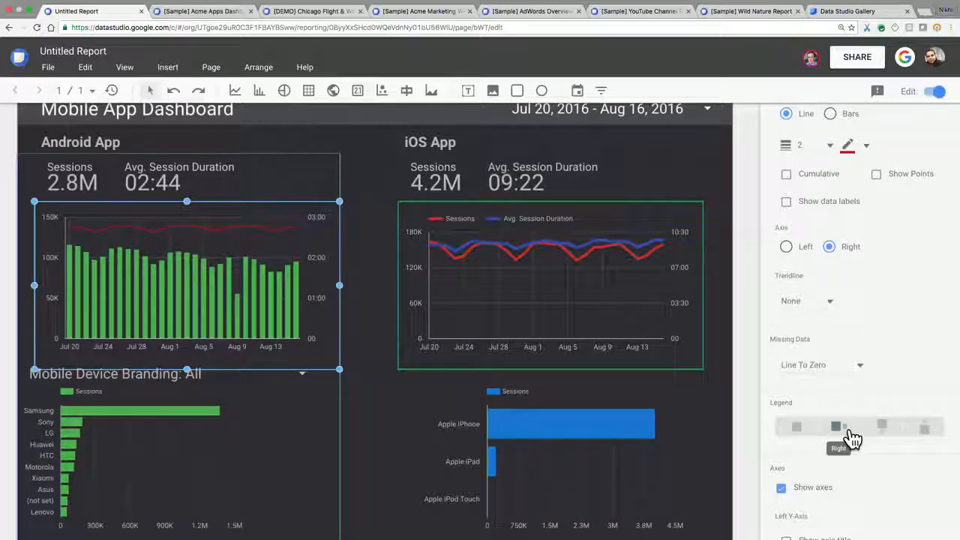
{"action": "left_click", "coordinate": [884, 437]}
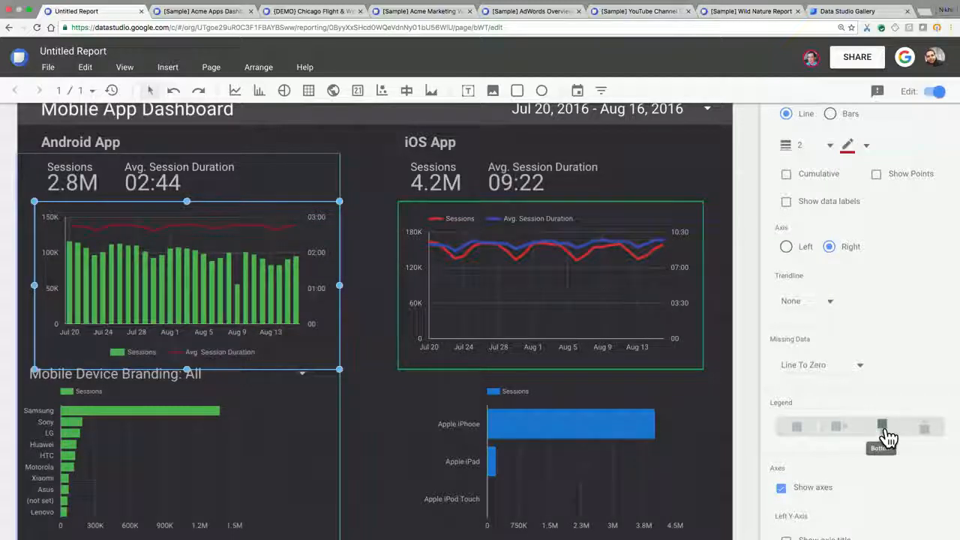
- Try data labels on Series #2 of the Android time series chart, remove them, and review the axis options
{"action": "scroll", "coordinate": [915, 292], "scroll_direction": "up", "scroll_amount": 1}
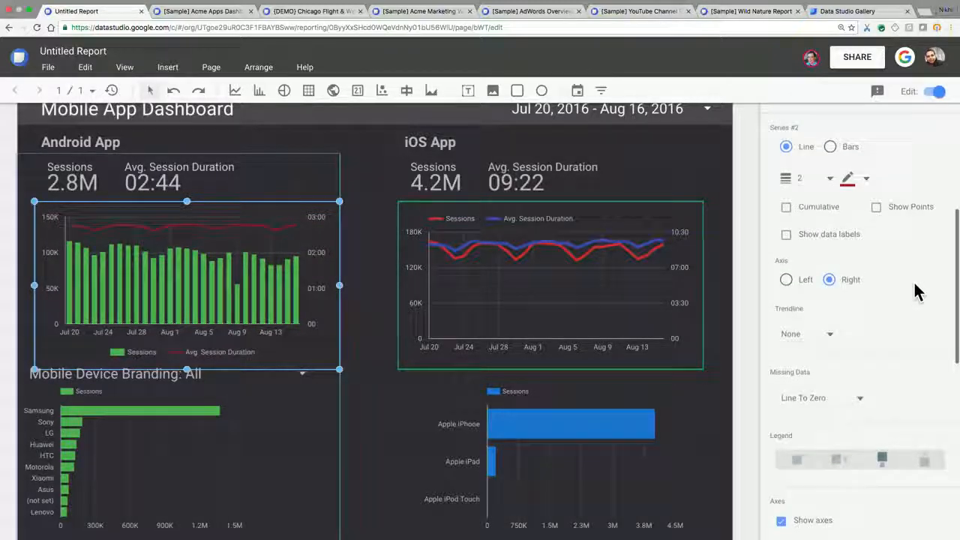
{"action": "left_click", "coordinate": [787, 236]}
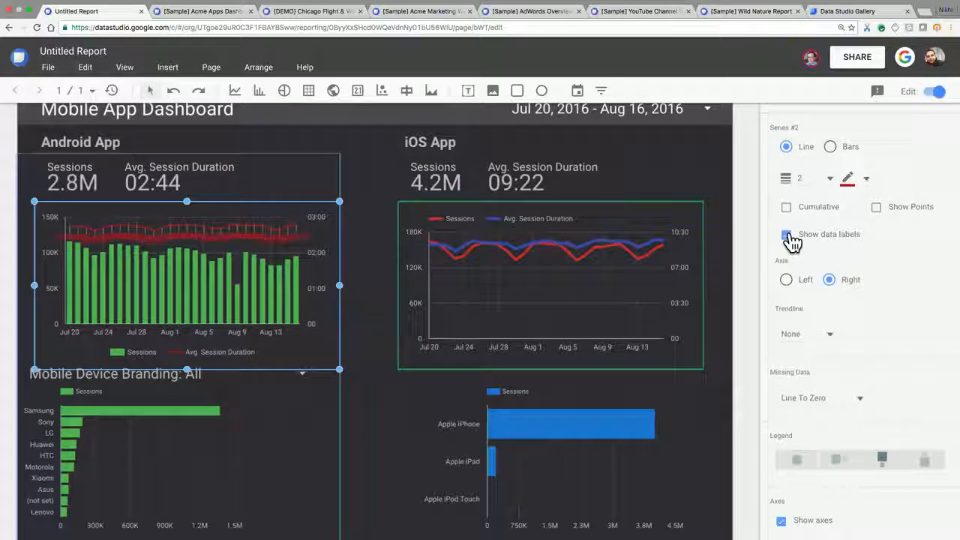
{"action": "left_click", "coordinate": [787, 236]}
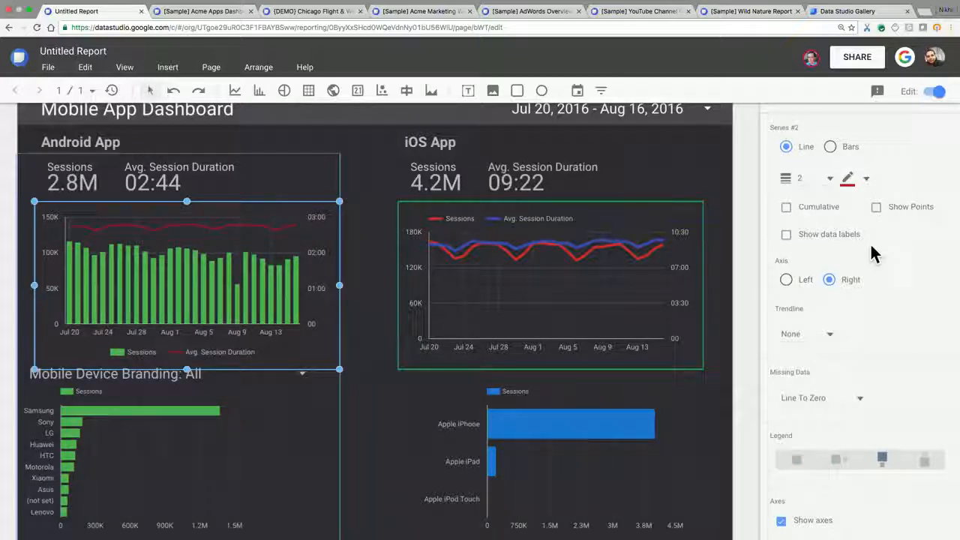
{"action": "scroll", "coordinate": [871, 251], "scroll_direction": "down", "scroll_amount": 2}
{"action": "scroll", "coordinate": [871, 248], "scroll_direction": "down", "scroll_amount": 8}
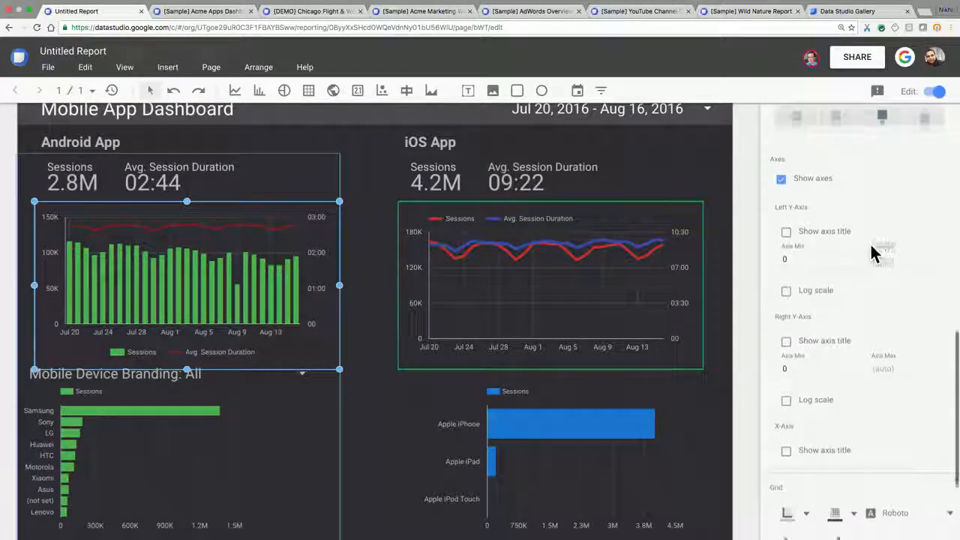